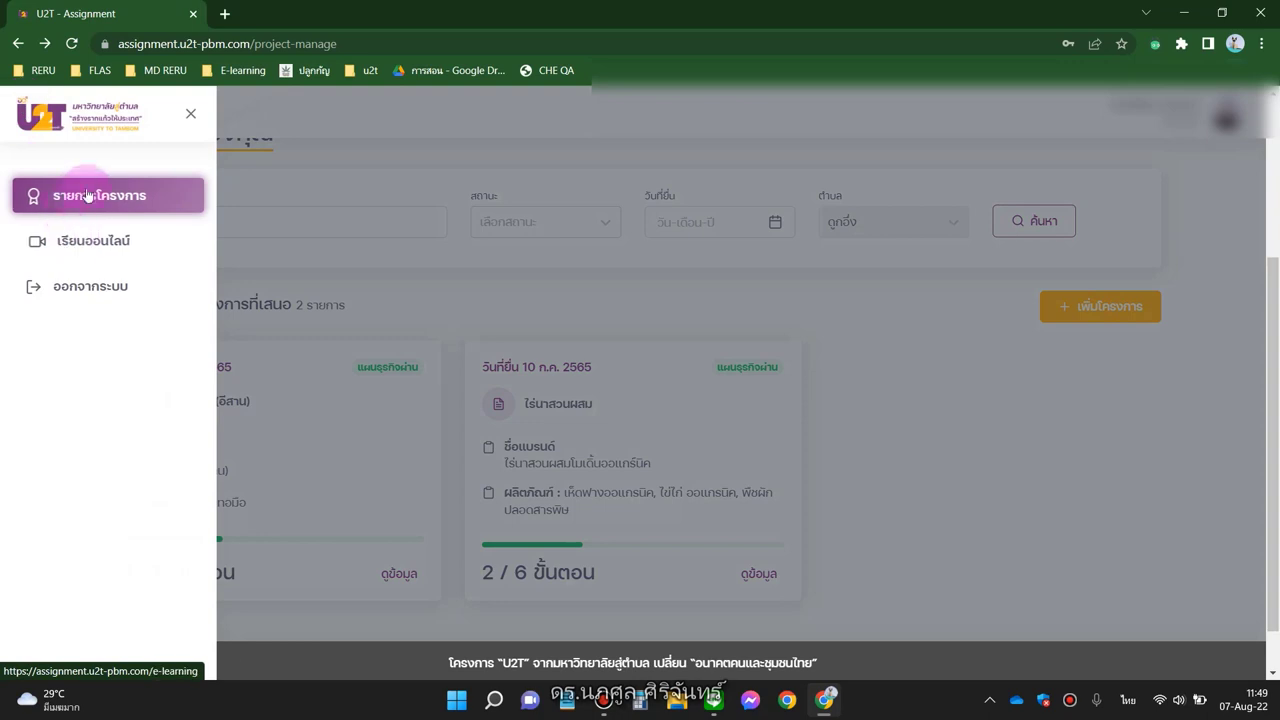
Step: Open the ผ้าพื้นบ้าน(อีสาน) project and go to its C-03 product and service development plan
left_click(919, 363)
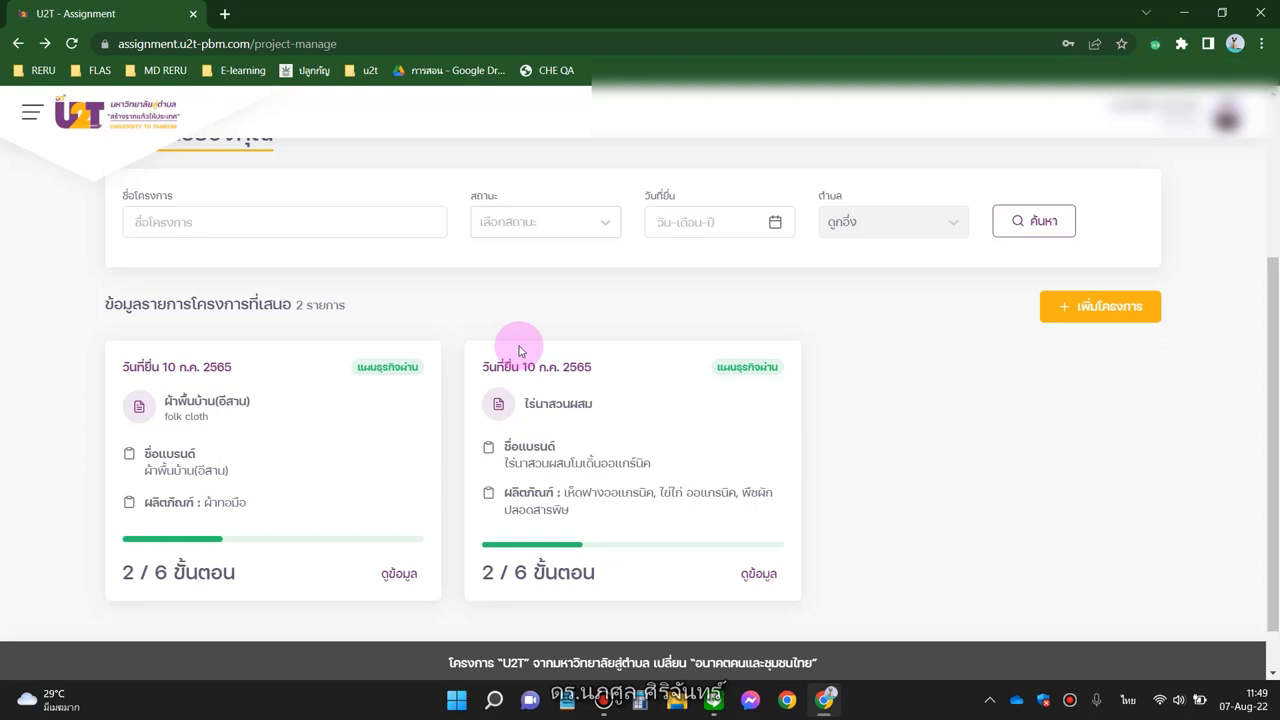
left_click(405, 580)
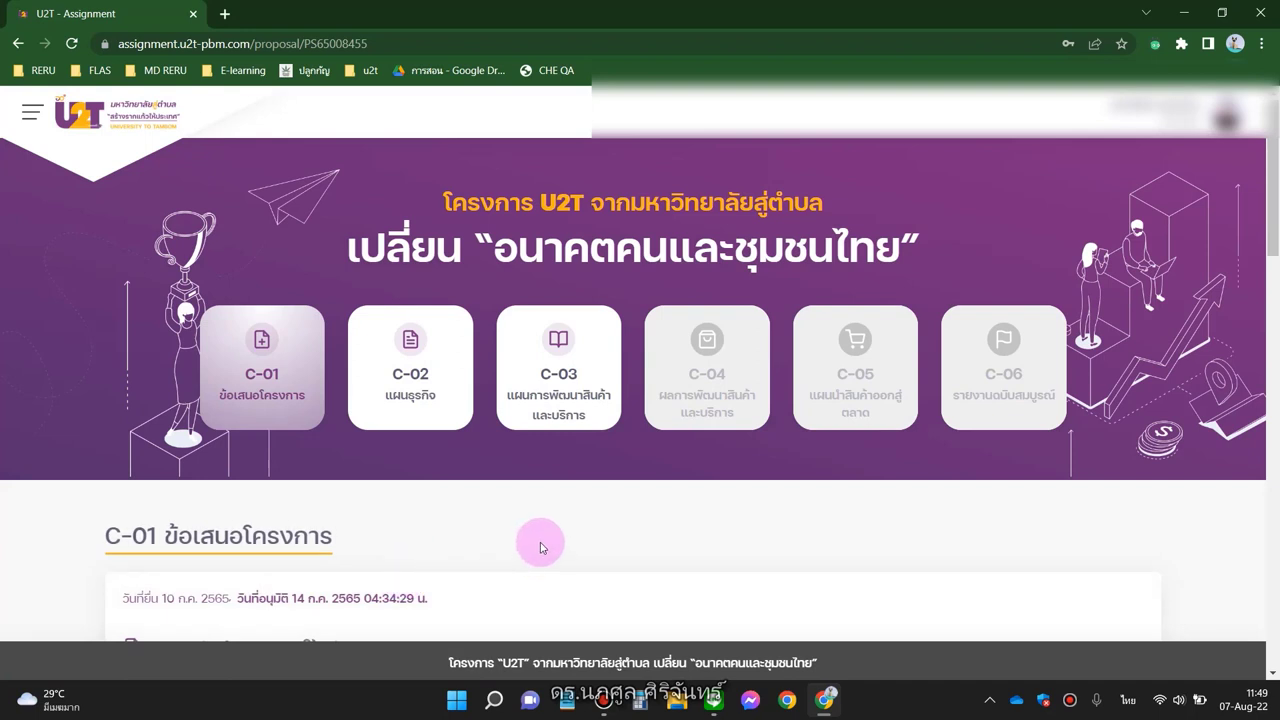
left_click(561, 365)
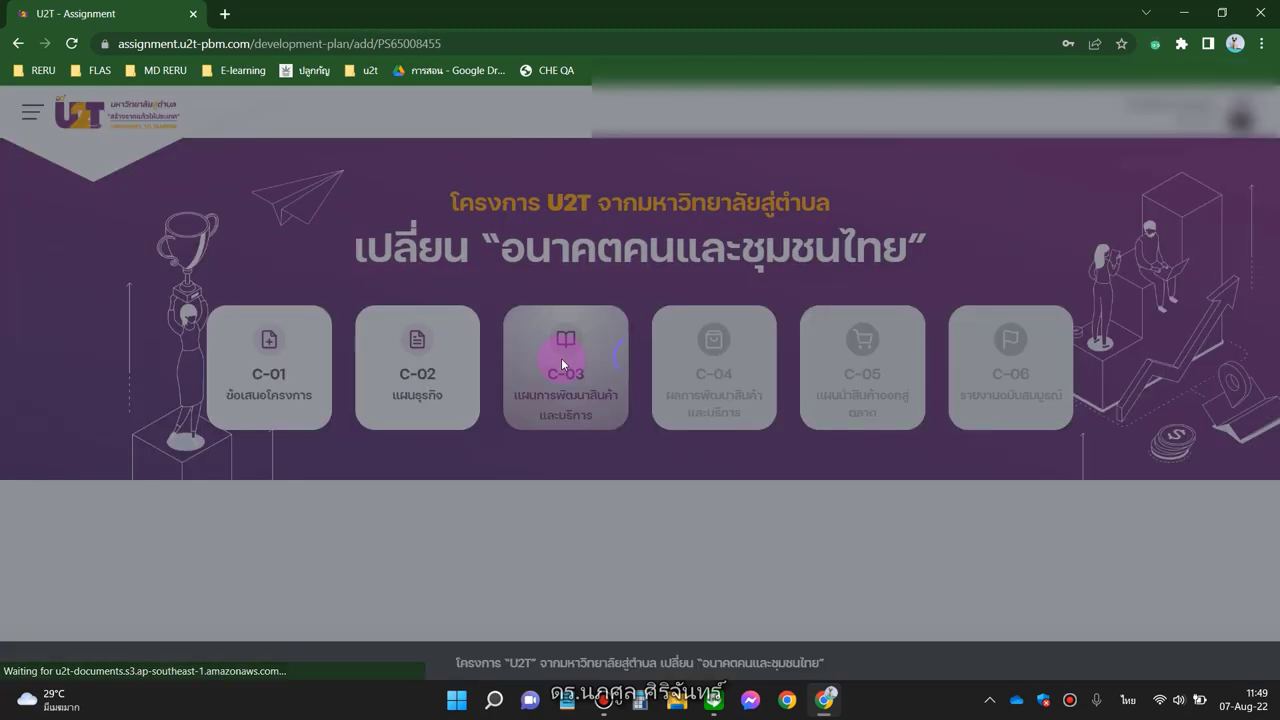
Step: Choose ผ้าพื้นบ้าน(อีสาน) as the target BCG product in Part 1 of the C-03 form
scroll(626, 446, "down", 2)
scroll(627, 447, "down", 2)
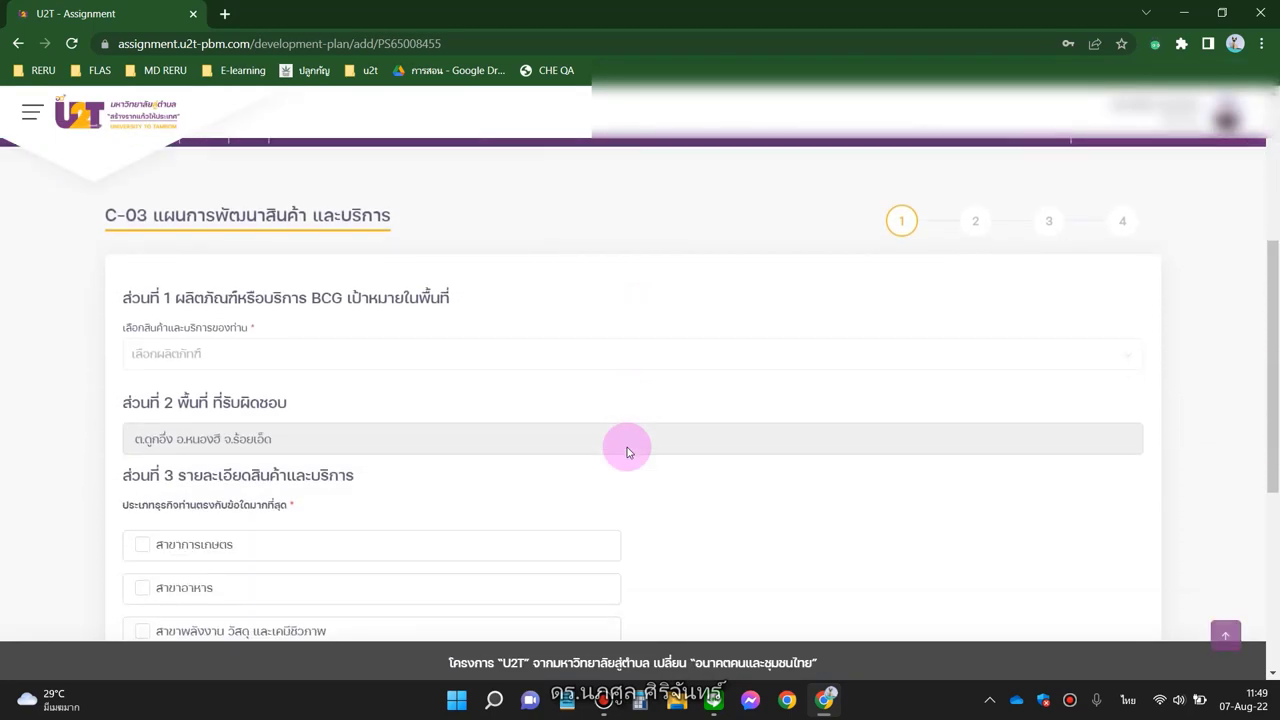
scroll(495, 458, "down", 2)
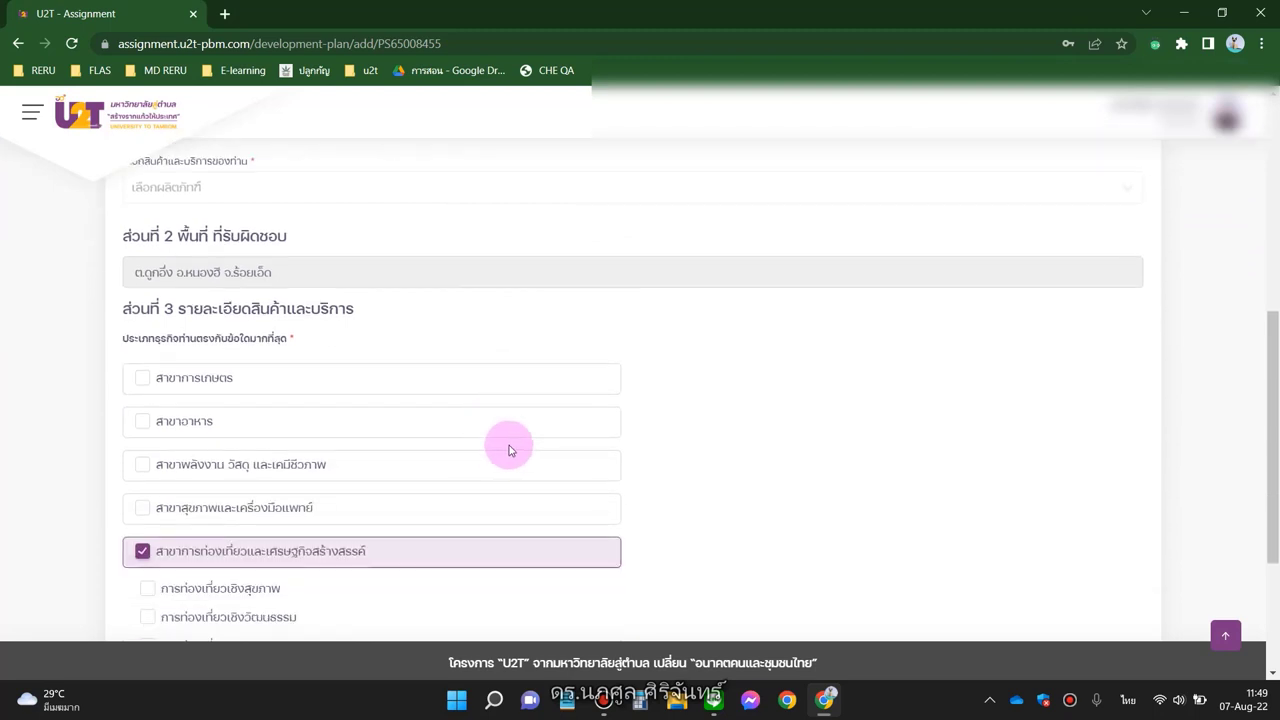
scroll(744, 455, "down", 3)
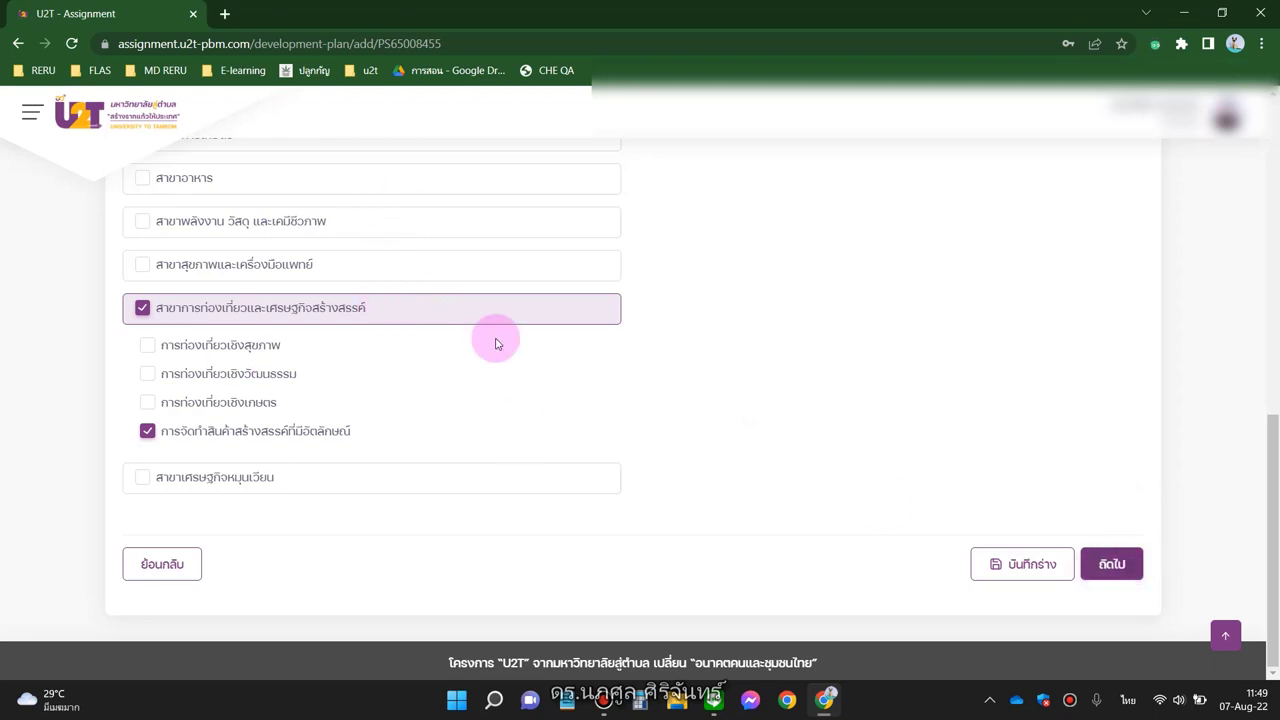
scroll(708, 440, "up", 2)
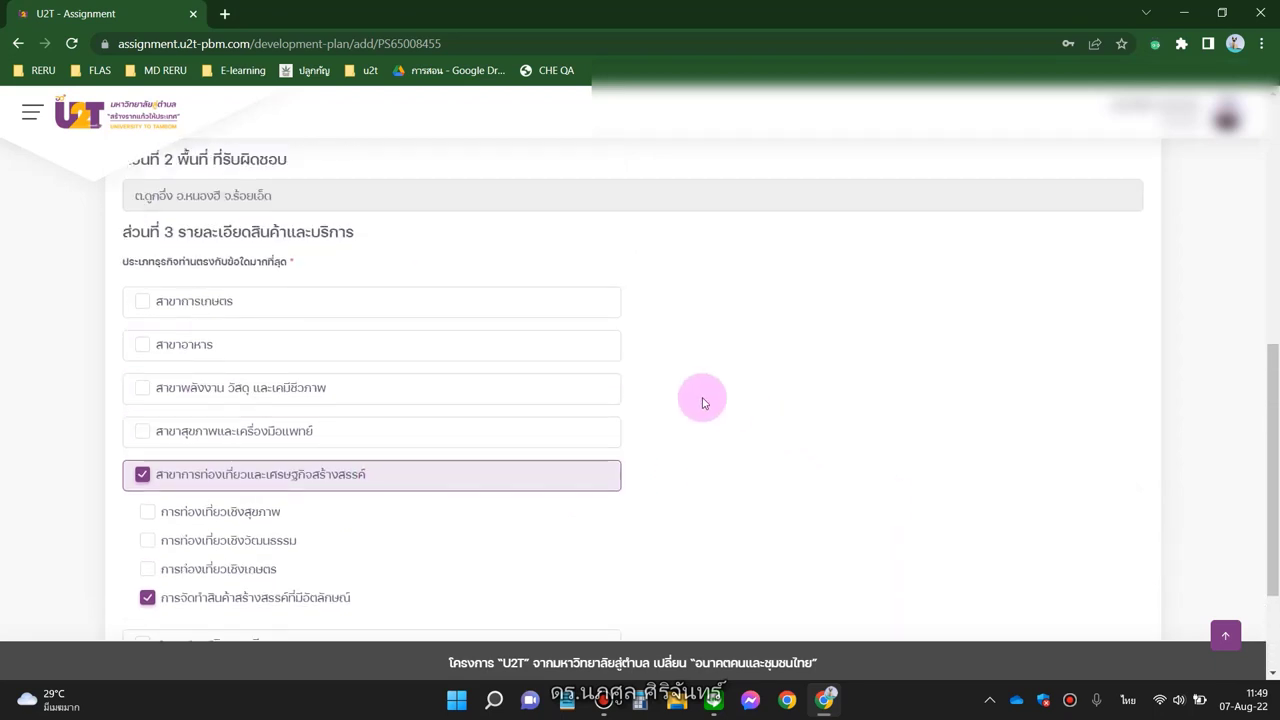
scroll(1085, 428, "down", 2)
scroll(1068, 442, "up", 2)
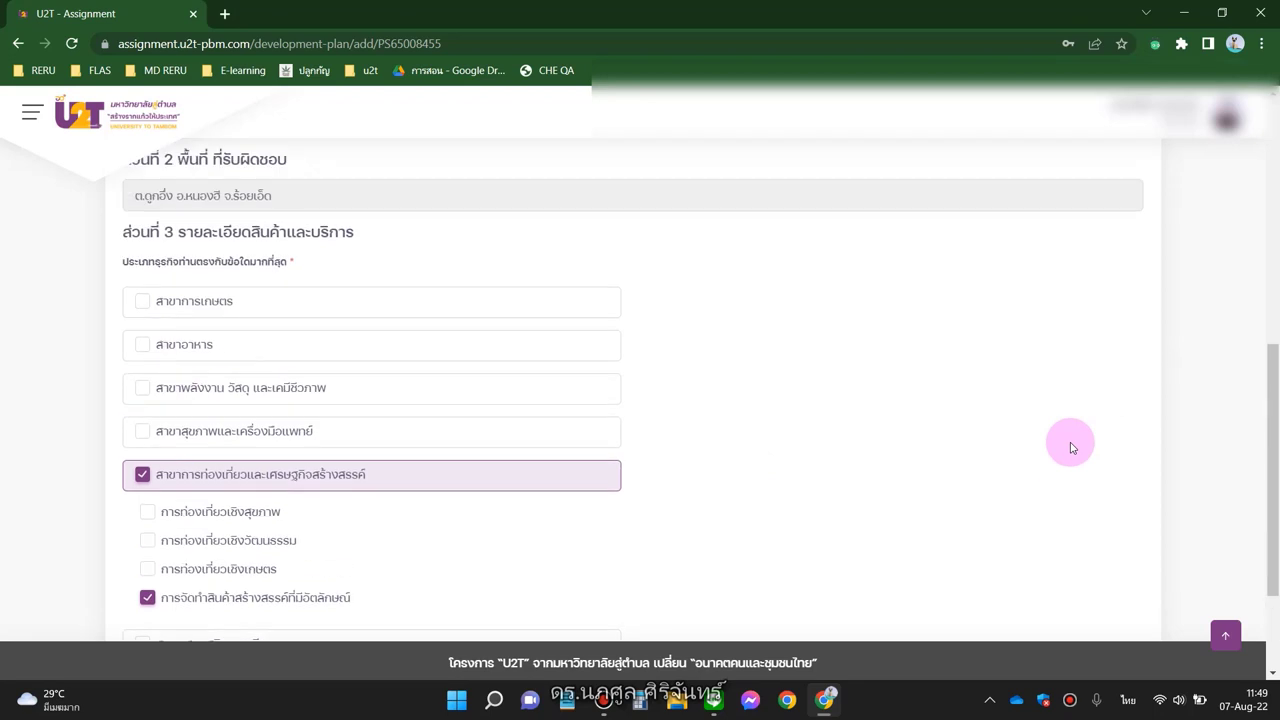
scroll(297, 329, "up", 2)
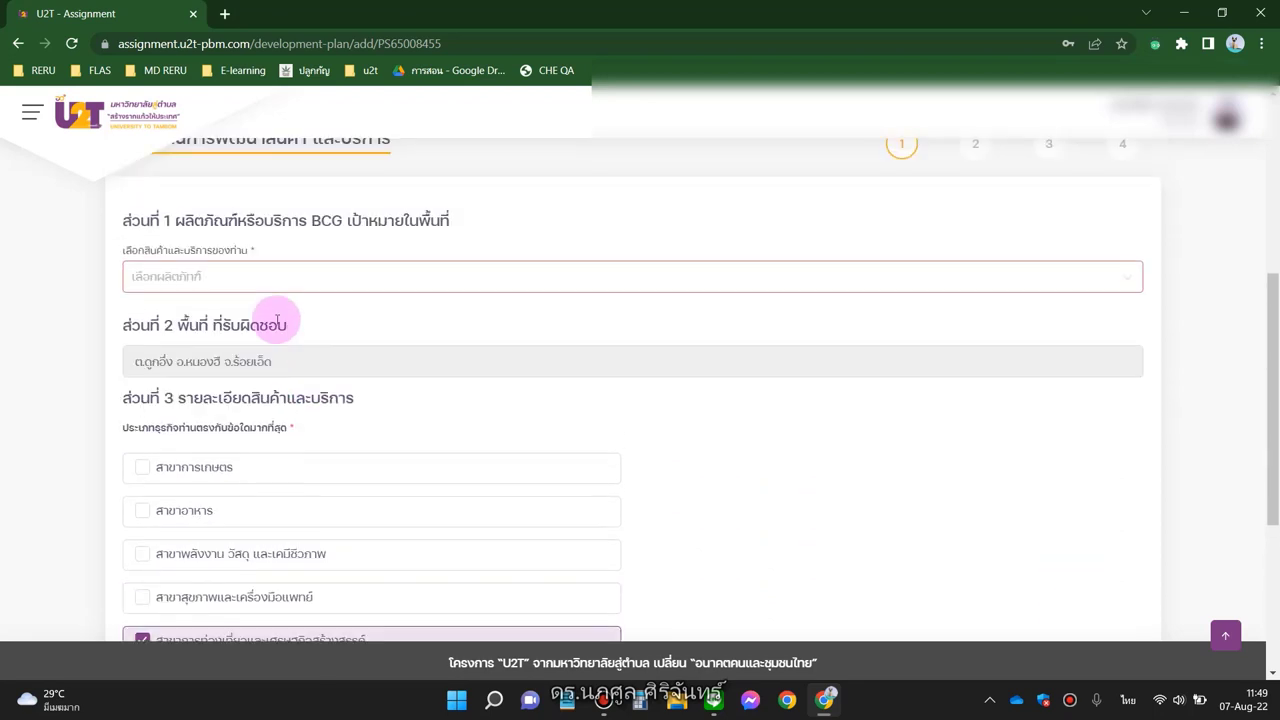
left_click(229, 284)
left_click(240, 325)
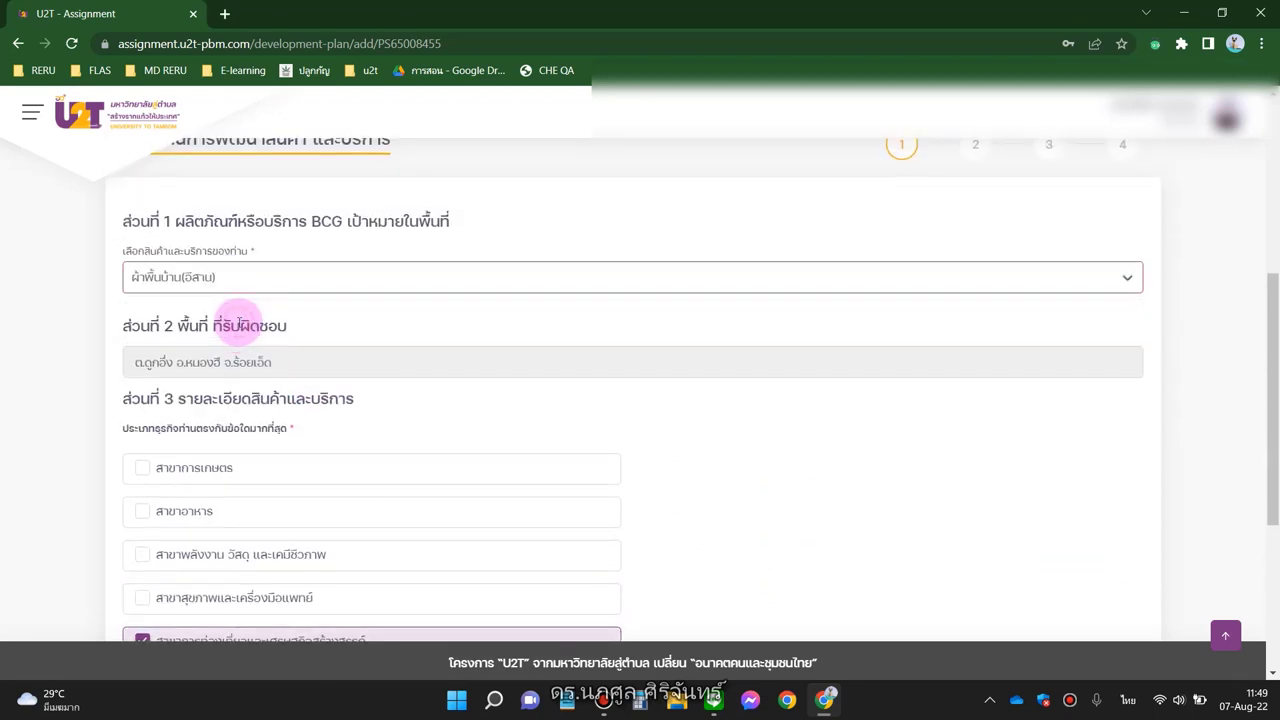
Step: Review the responsible area and business type in Parts 2 and 3, and continue to page 2 of the form
scroll(303, 323, "down", 1)
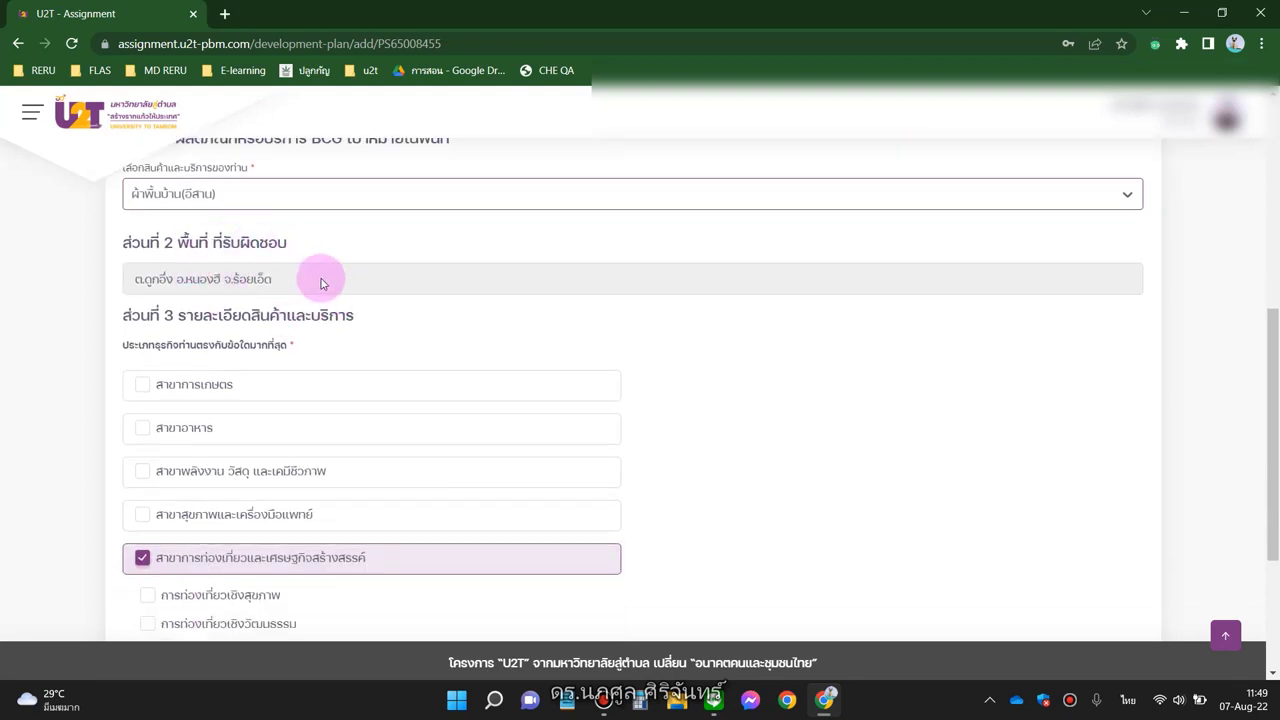
scroll(410, 333, "down", 1)
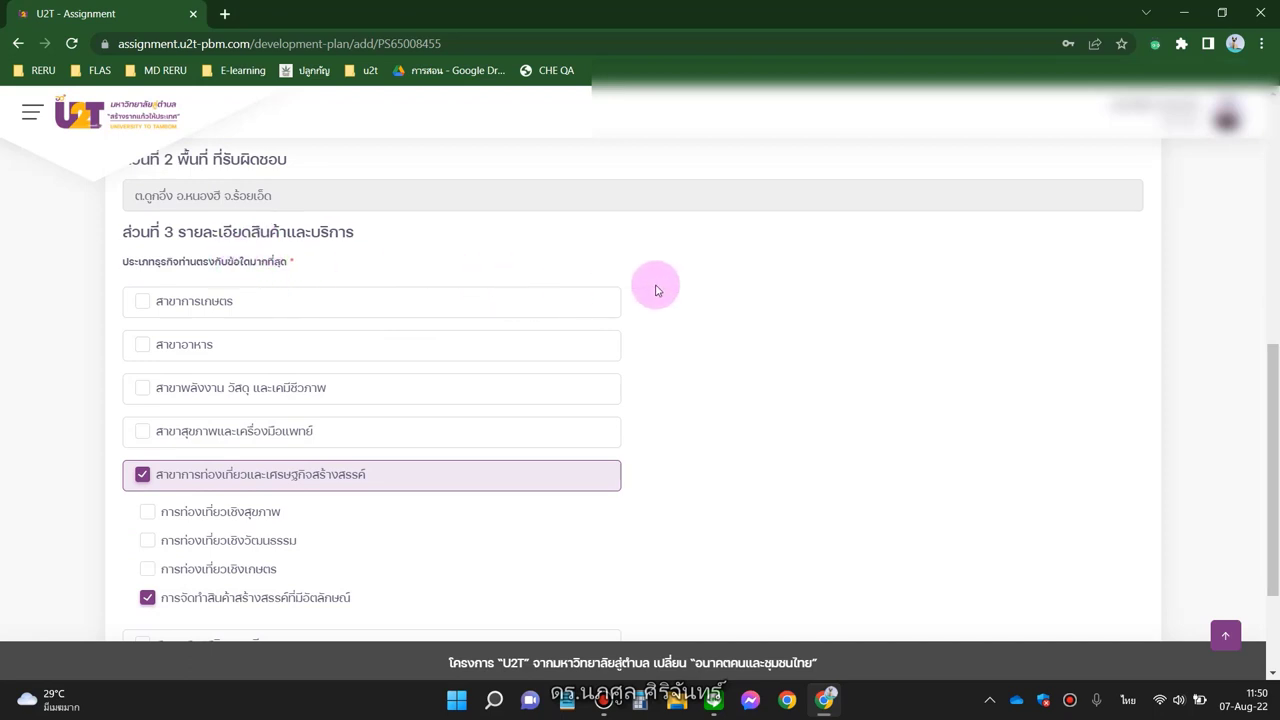
scroll(680, 292, "down", 1)
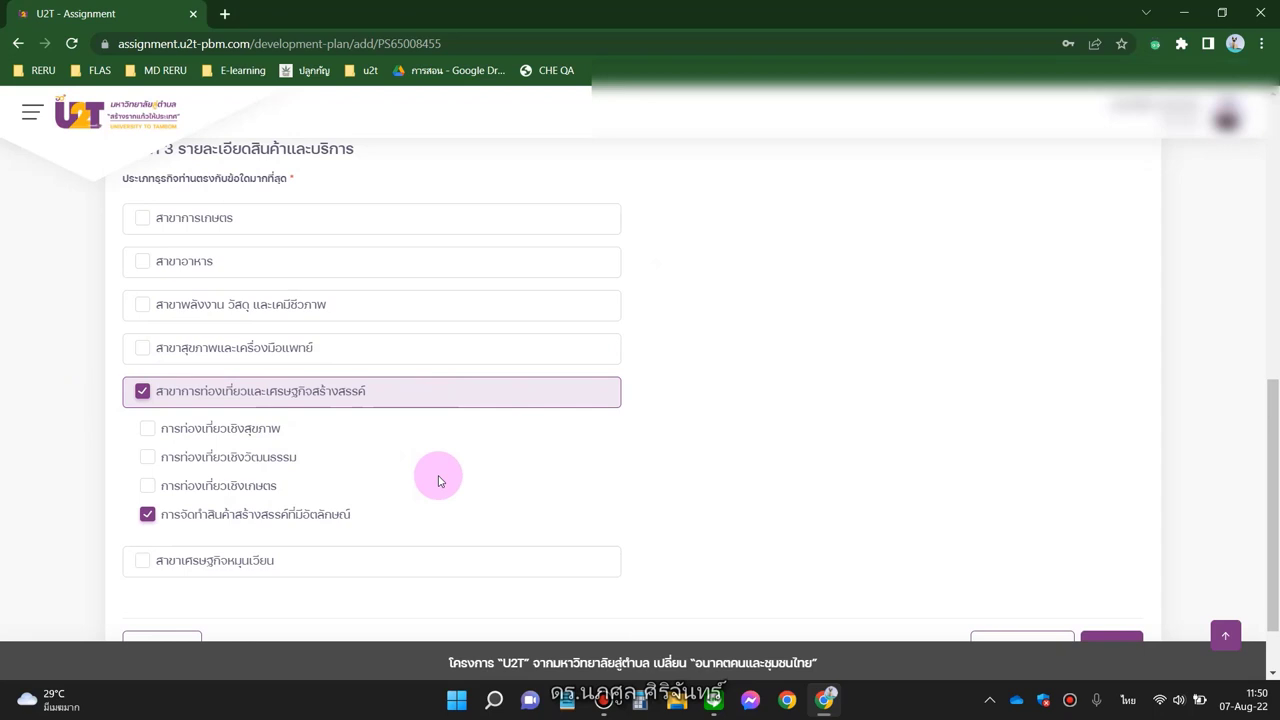
scroll(437, 481, "down", 1)
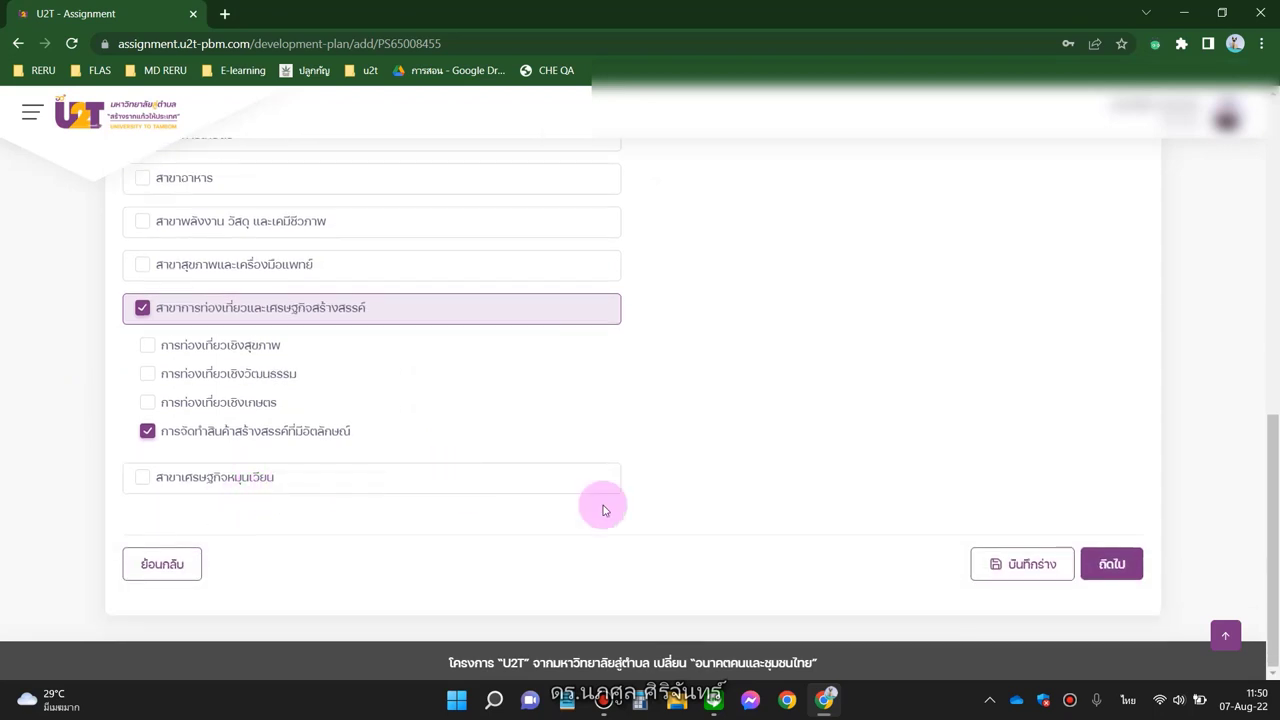
left_click(1118, 567)
Step: Set the current annual income in Part 4 to ยังไม่มีรายได้
scroll(703, 458, "up", 4)
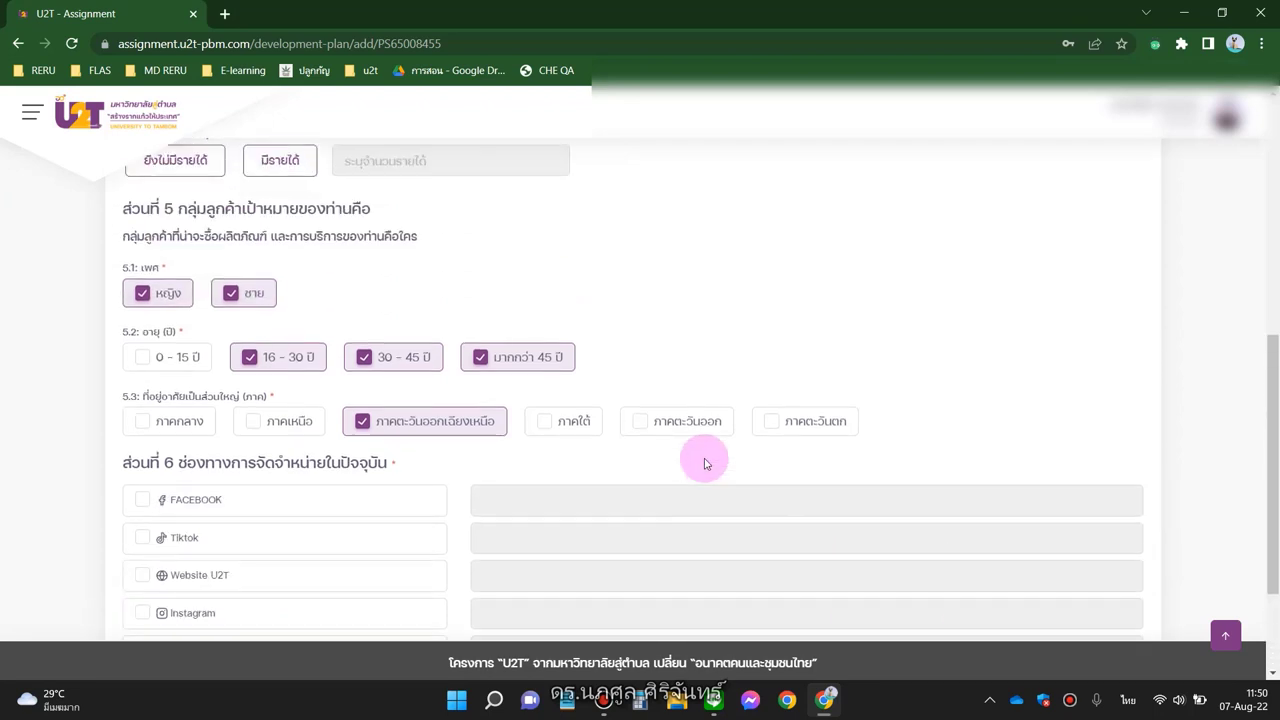
scroll(434, 449, "down", 1)
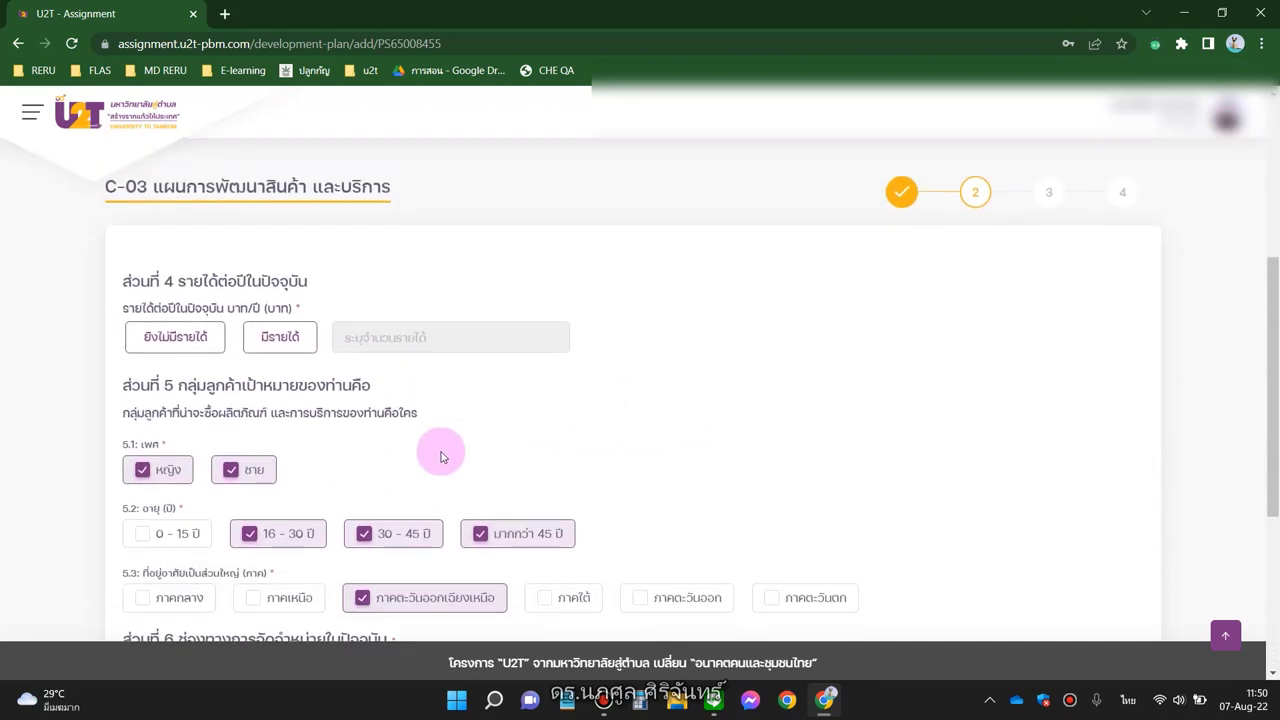
left_click(155, 328)
Step: Try to continue to page 3 with the current sales channels in Part 6 left blank
scroll(548, 408, "down", 2)
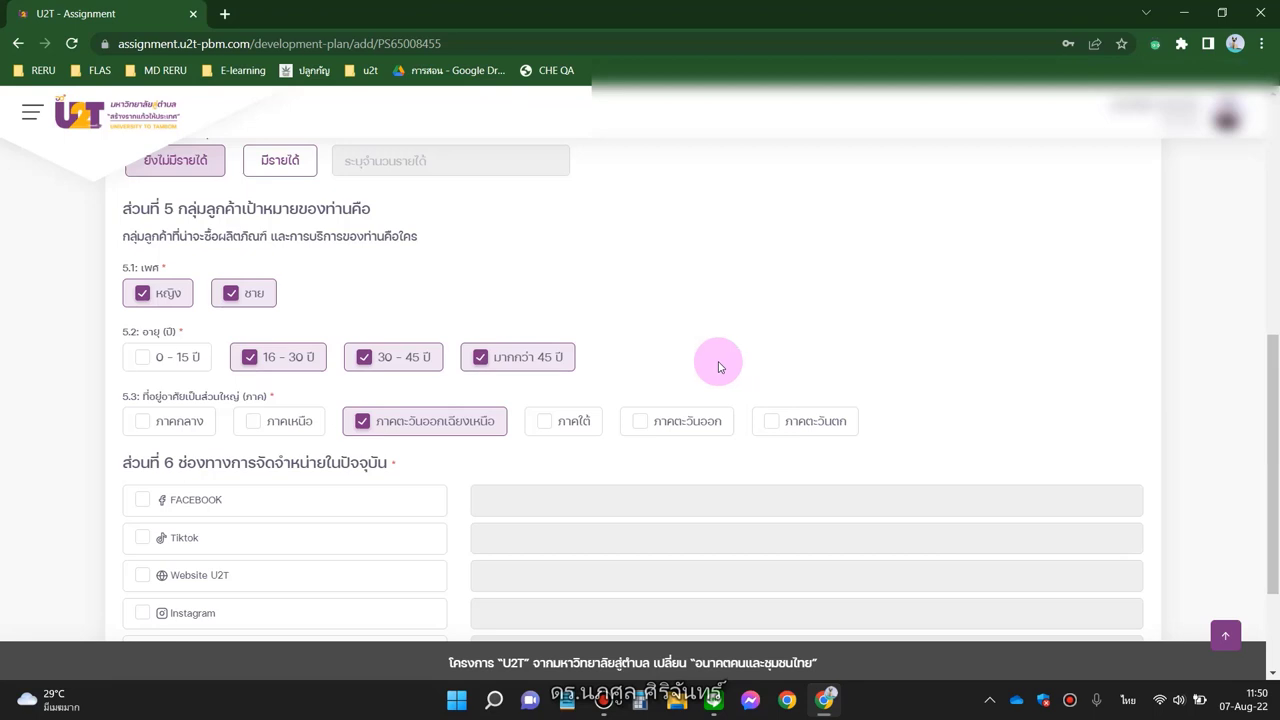
scroll(648, 436, "down", 2)
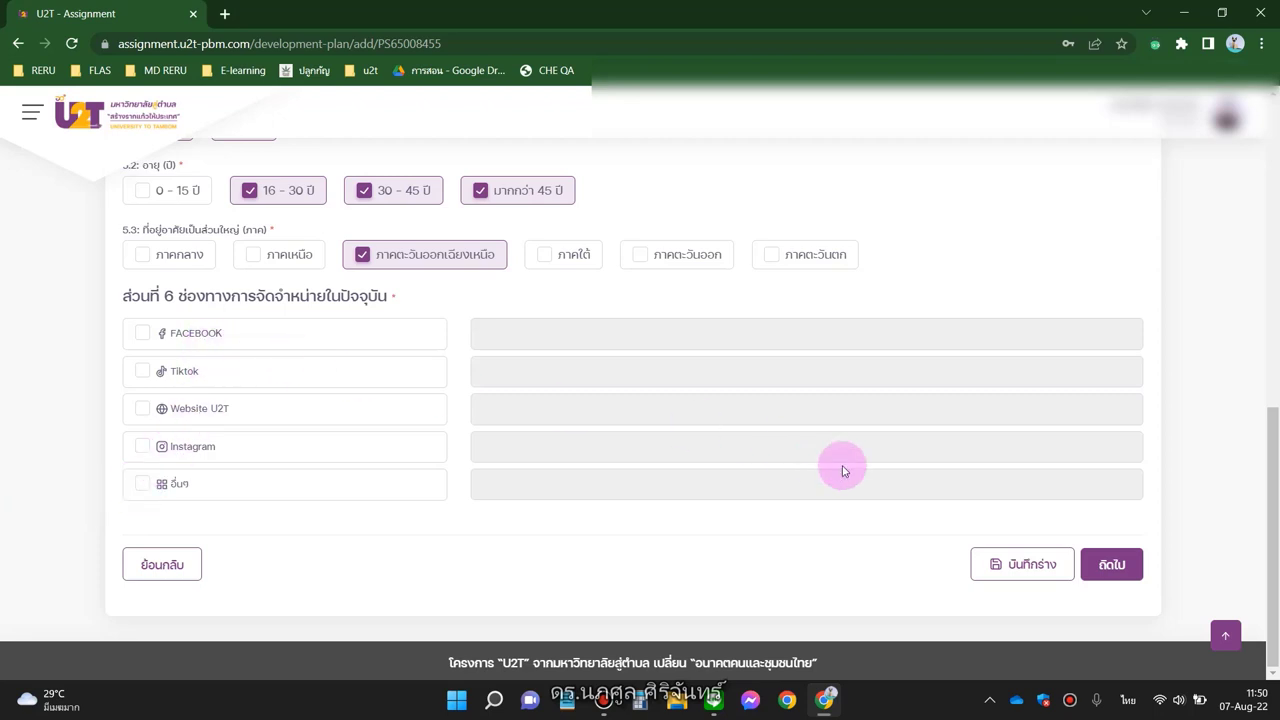
left_click(1114, 568)
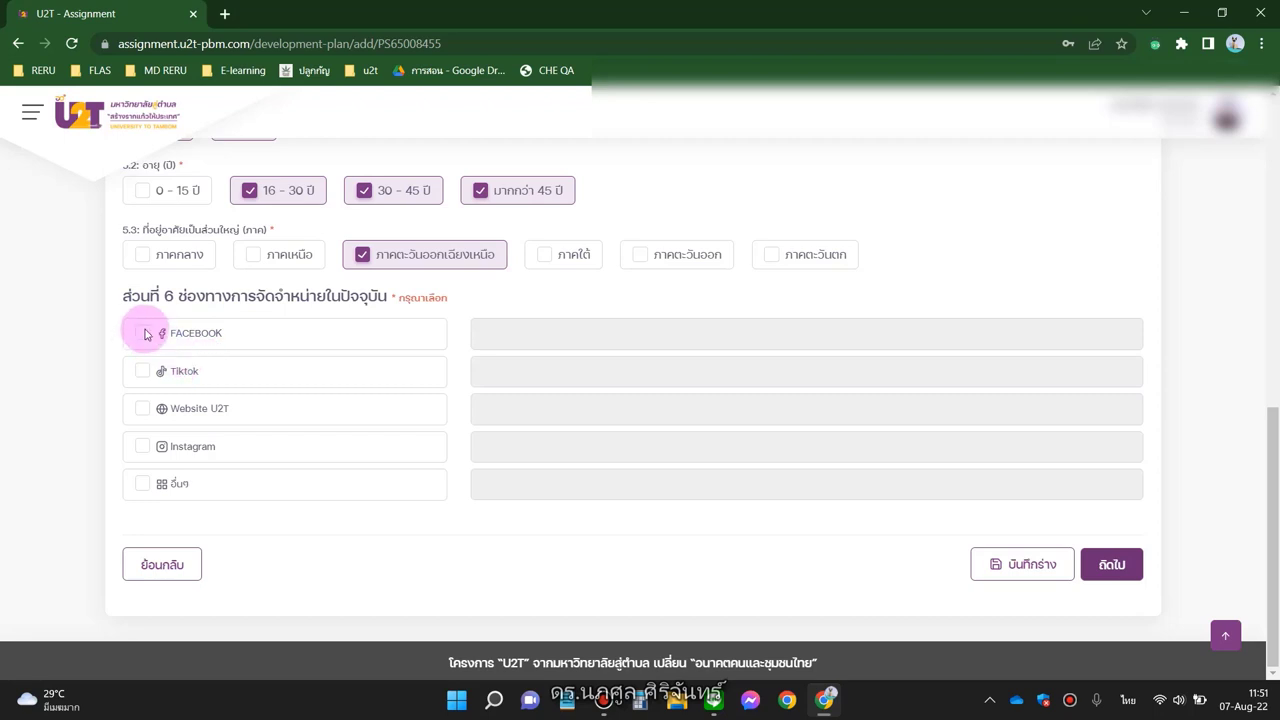
Step: Select อื่นๆ as the current sales channel in Part 6, describe it as "ผ่านหน้าร้าน การติดต่อโดยตรง", and continue to page 3
left_click(349, 481)
left_click(661, 484)
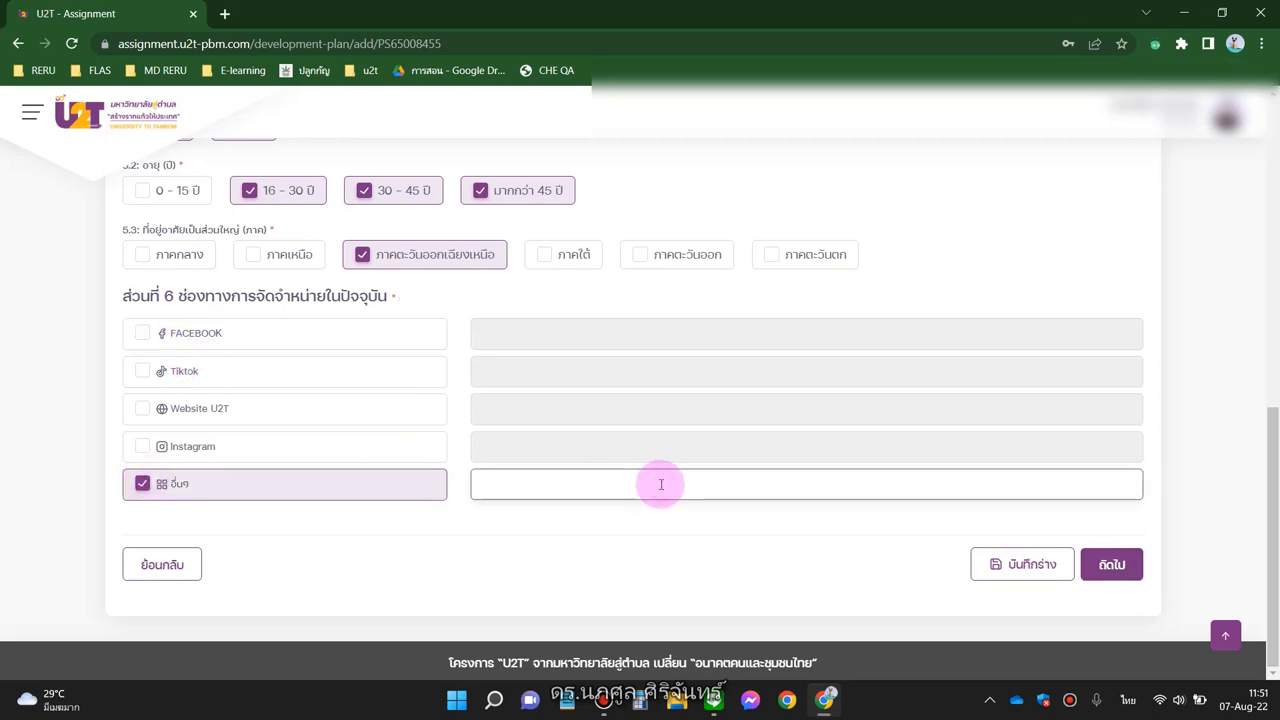
type("ผ่านหน้าร้าน")
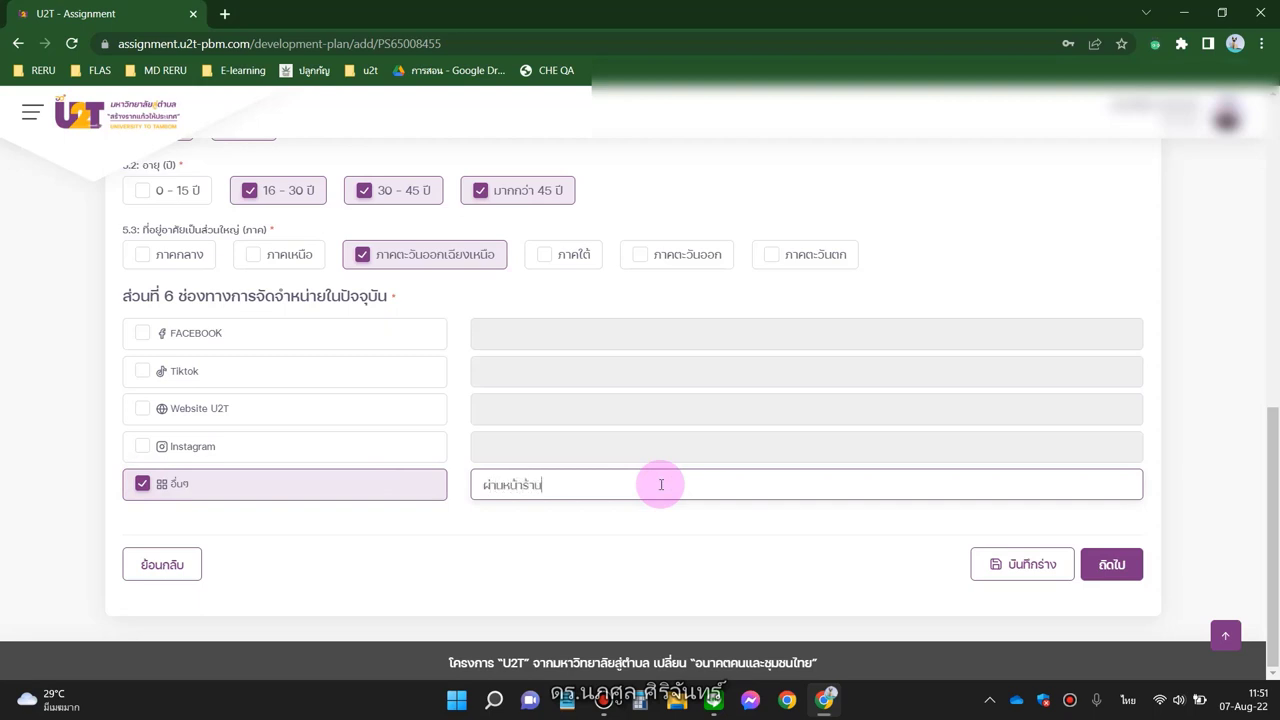
type(" ตั")
type("การติดต")
type("่อโดยตรง")
left_click(1133, 575)
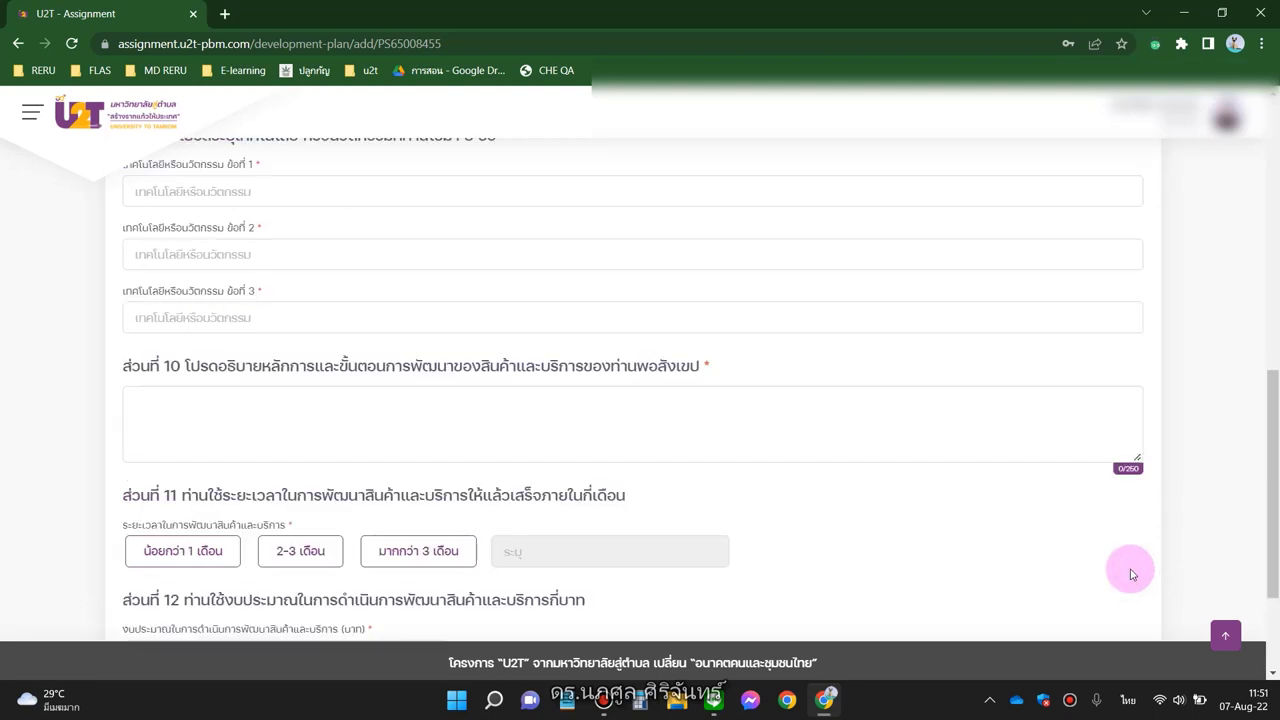
Step: Select ได้บรรจุภัณฑ์ใหม่ and สินค้าและบริการมีมูลค่าเพิ่มขึ้น as the development goals in Part 8
scroll(1125, 572, "up", 2)
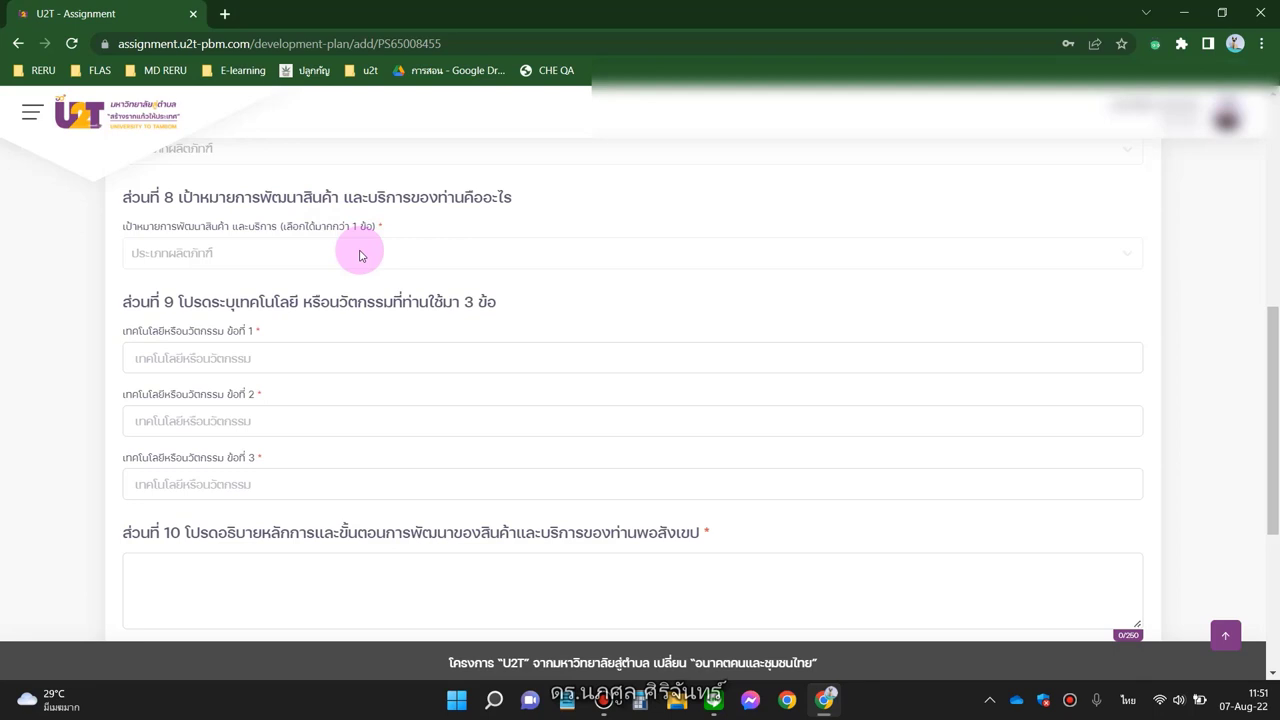
left_click(224, 257)
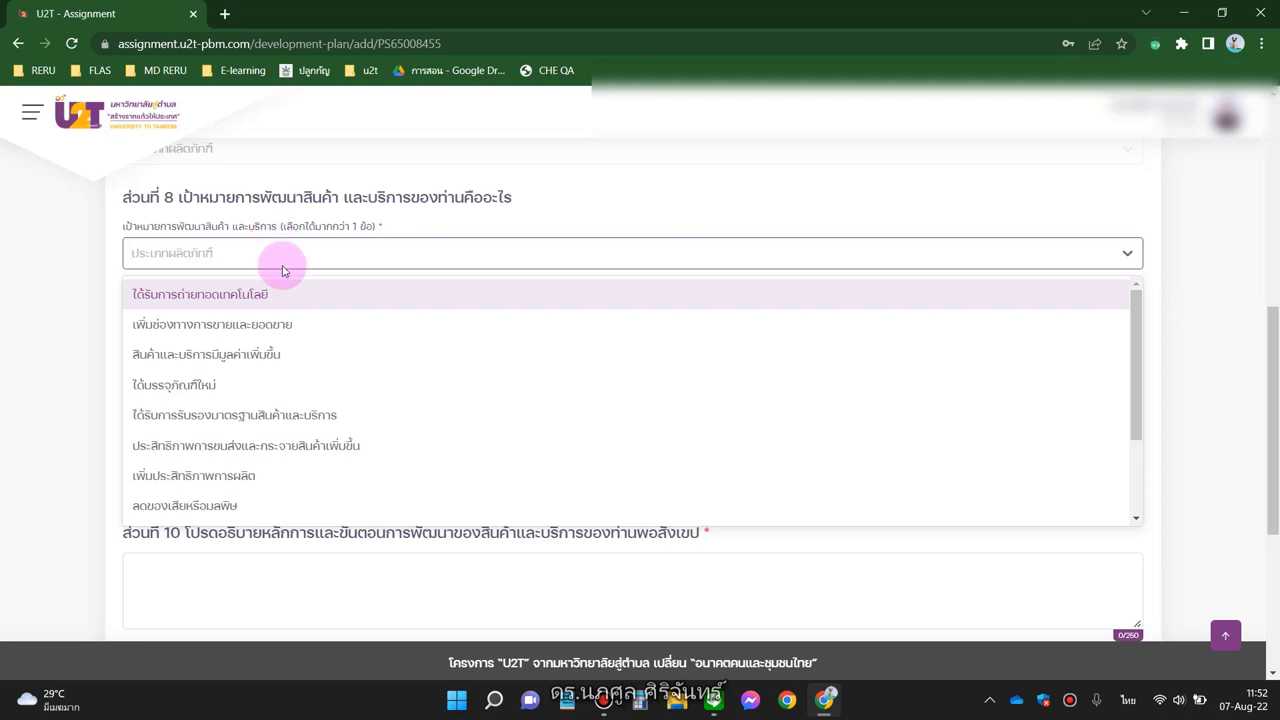
left_click(249, 392)
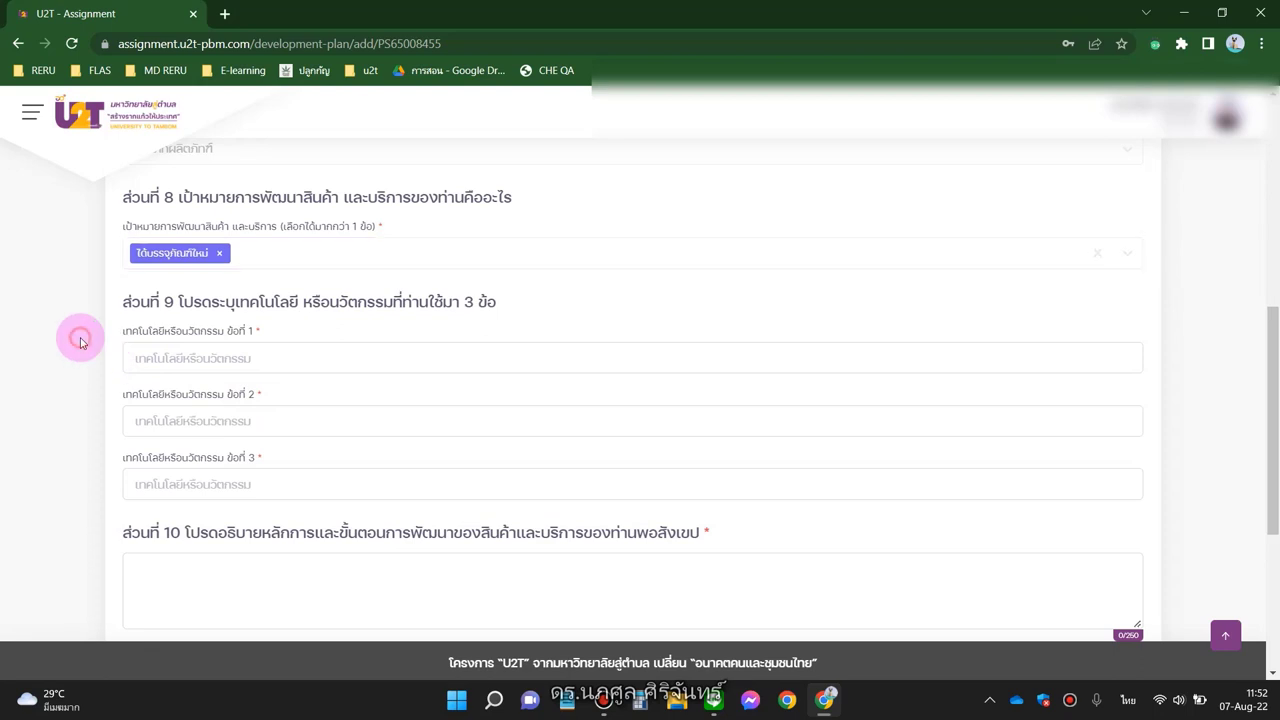
left_click(193, 355)
left_click(266, 252)
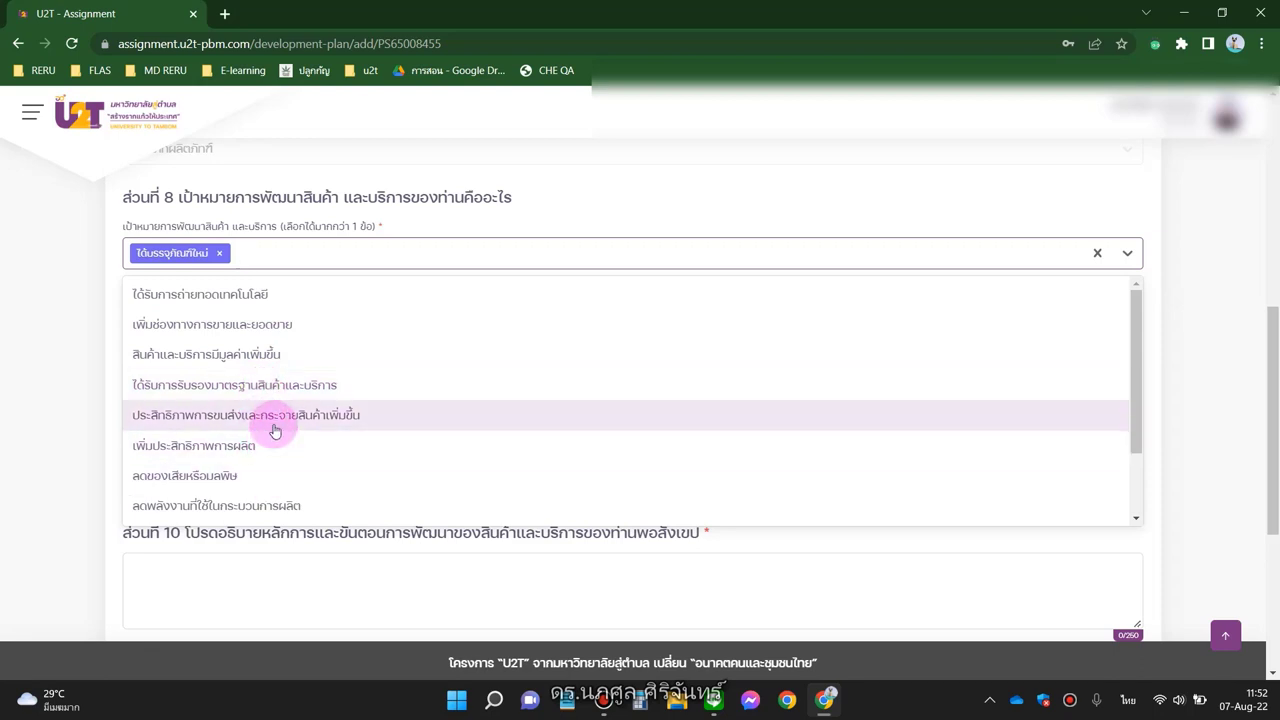
scroll(275, 430, "down", 1)
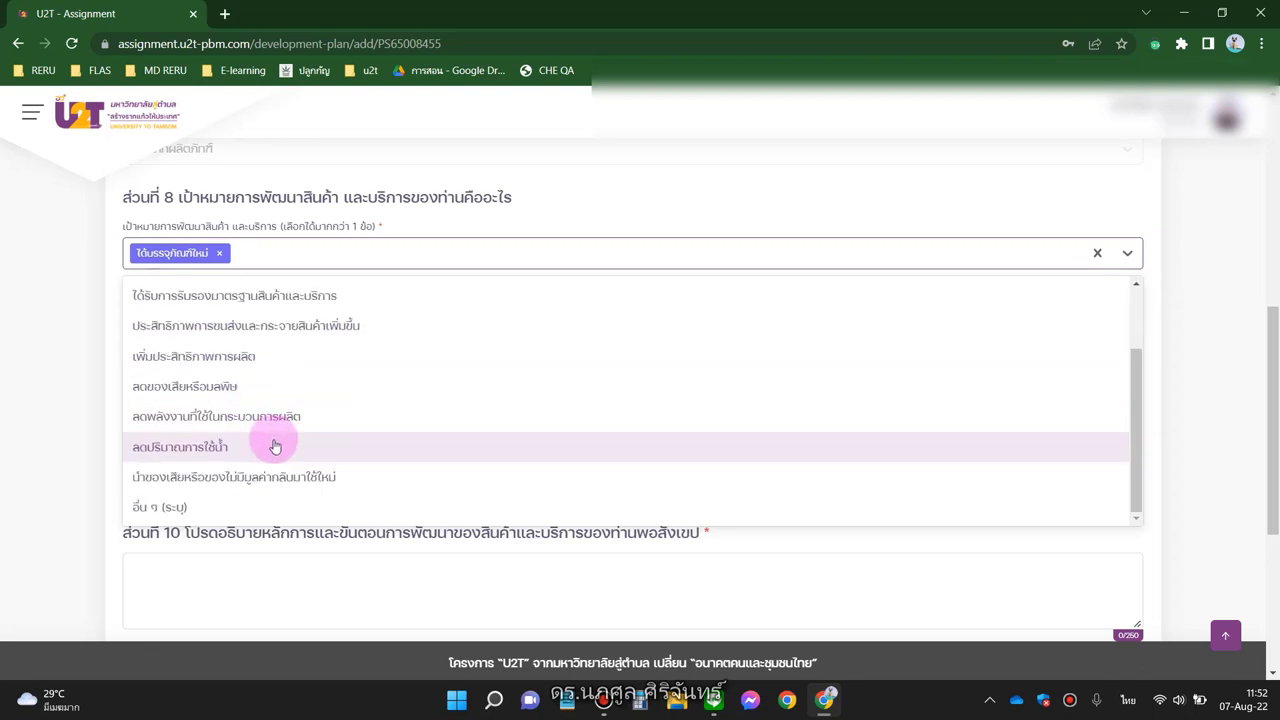
scroll(274, 410, "up", 3)
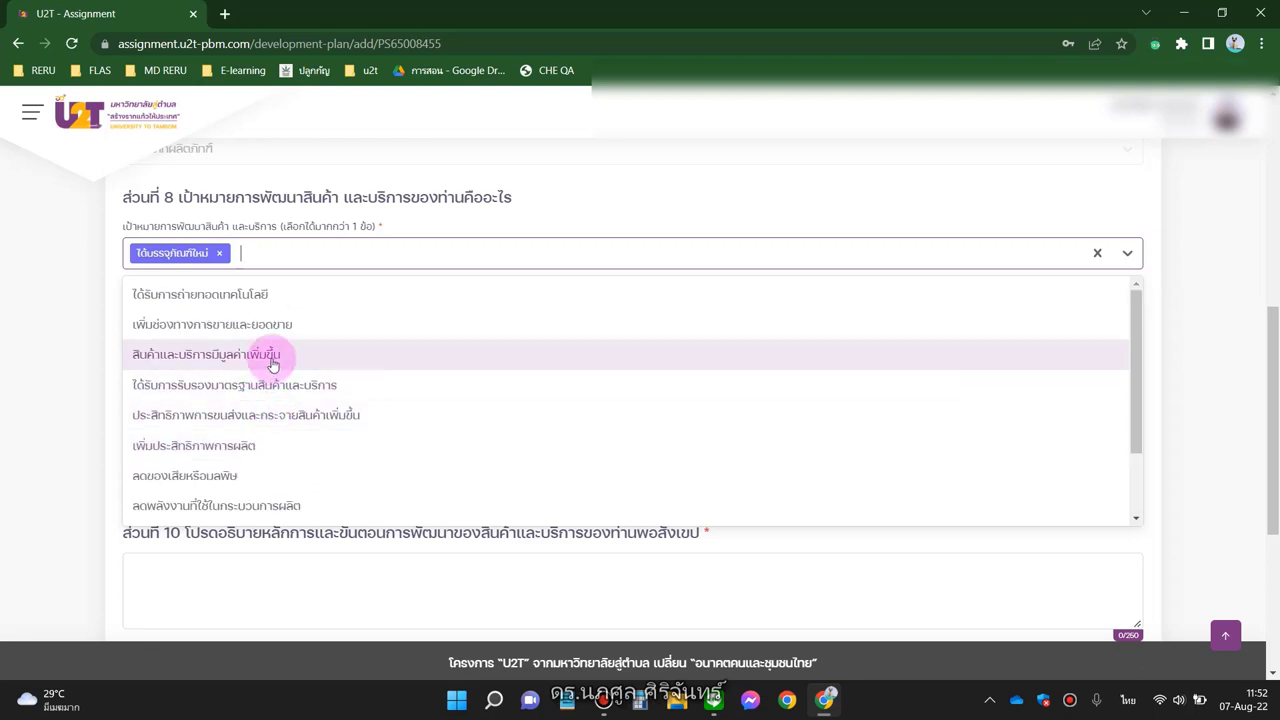
left_click(272, 364)
Step: Enter "การย้อมผ้าด้วยสีธรรมชาติ" as the first technology or innovation in Part 9
left_click(175, 357)
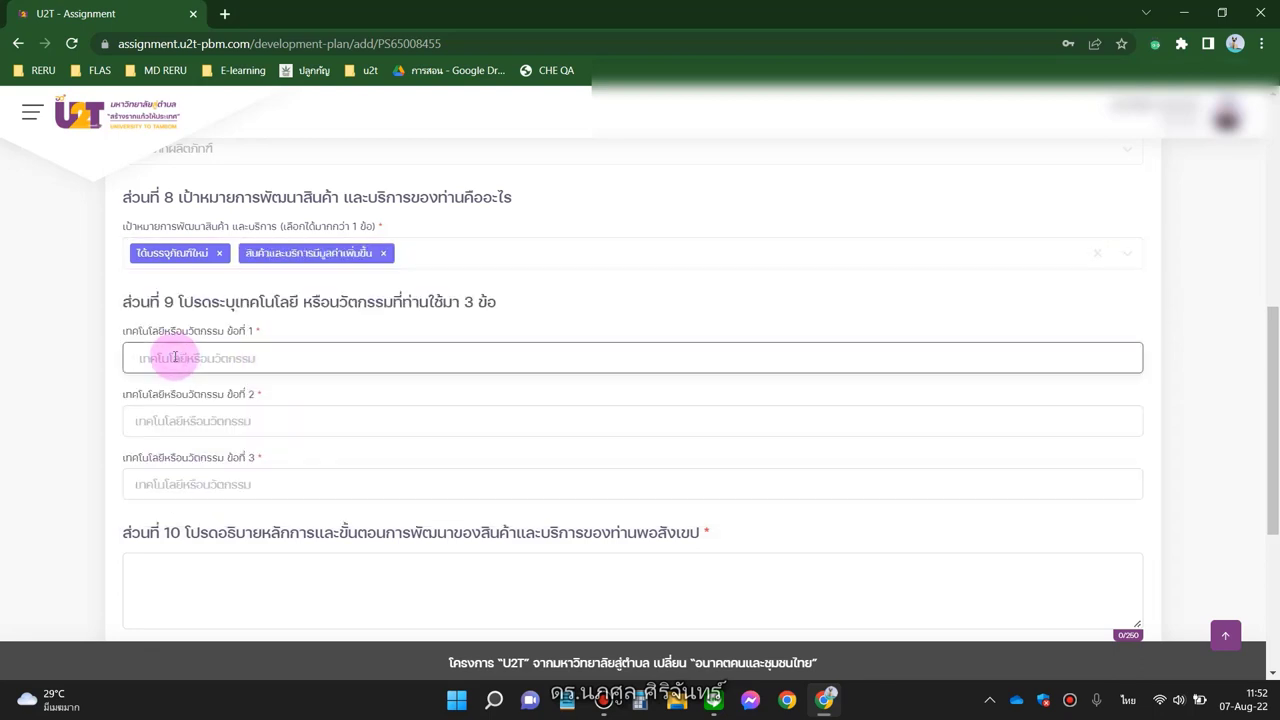
type("การย้อมผ้านด้วยสี")
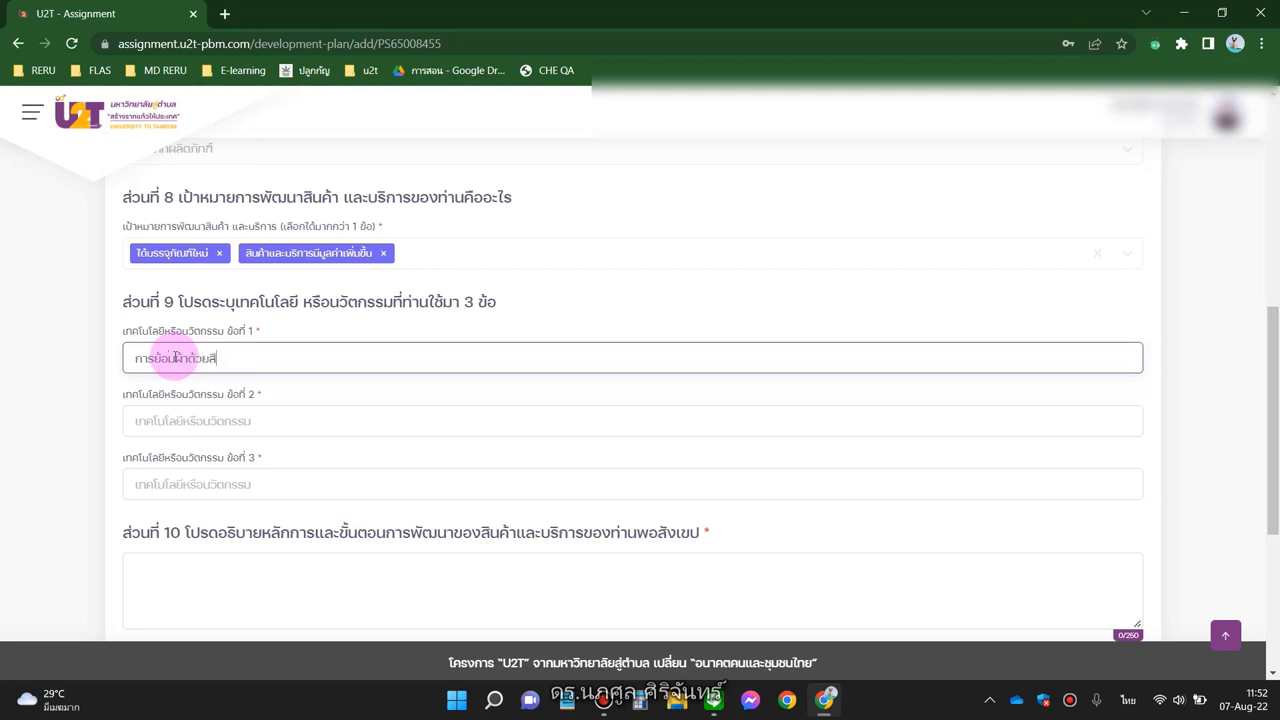
type("ธรรมชาติ")
Step: Enter "การออกแบบบรรจุภัณฑ์ใหม่" as the second technology or innovation in Part 9
left_click(188, 421)
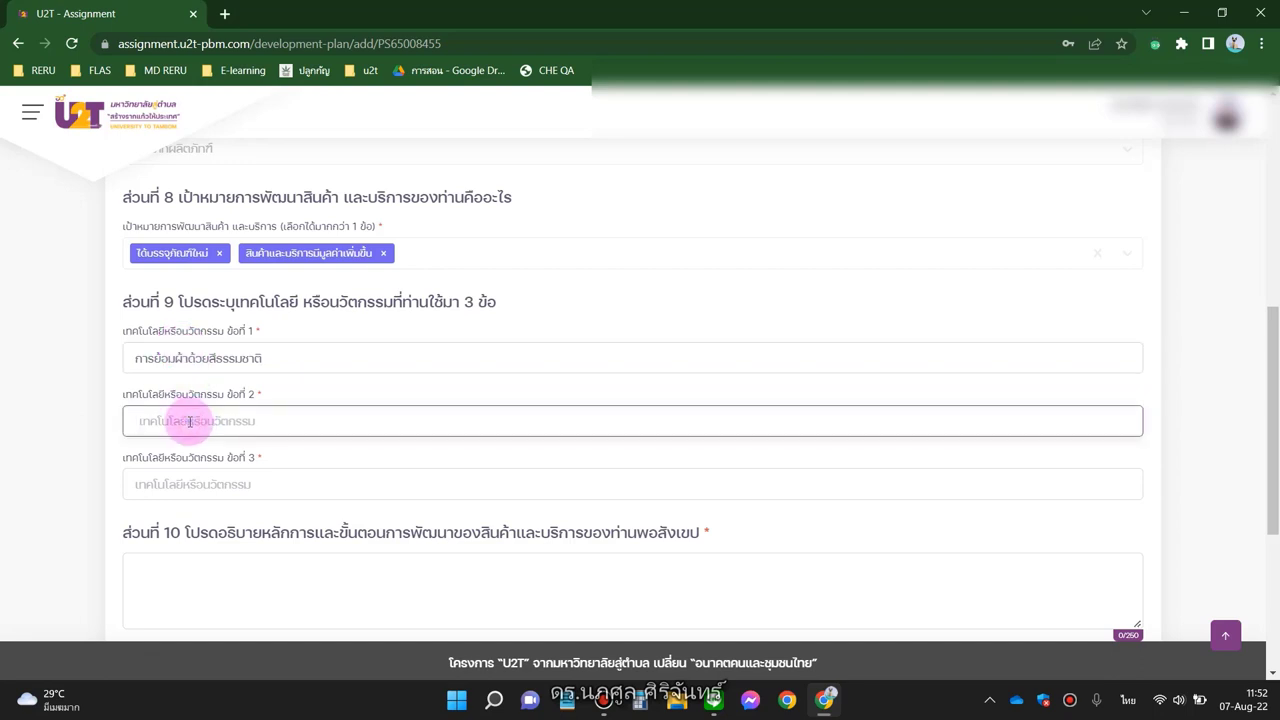
type("การออ")
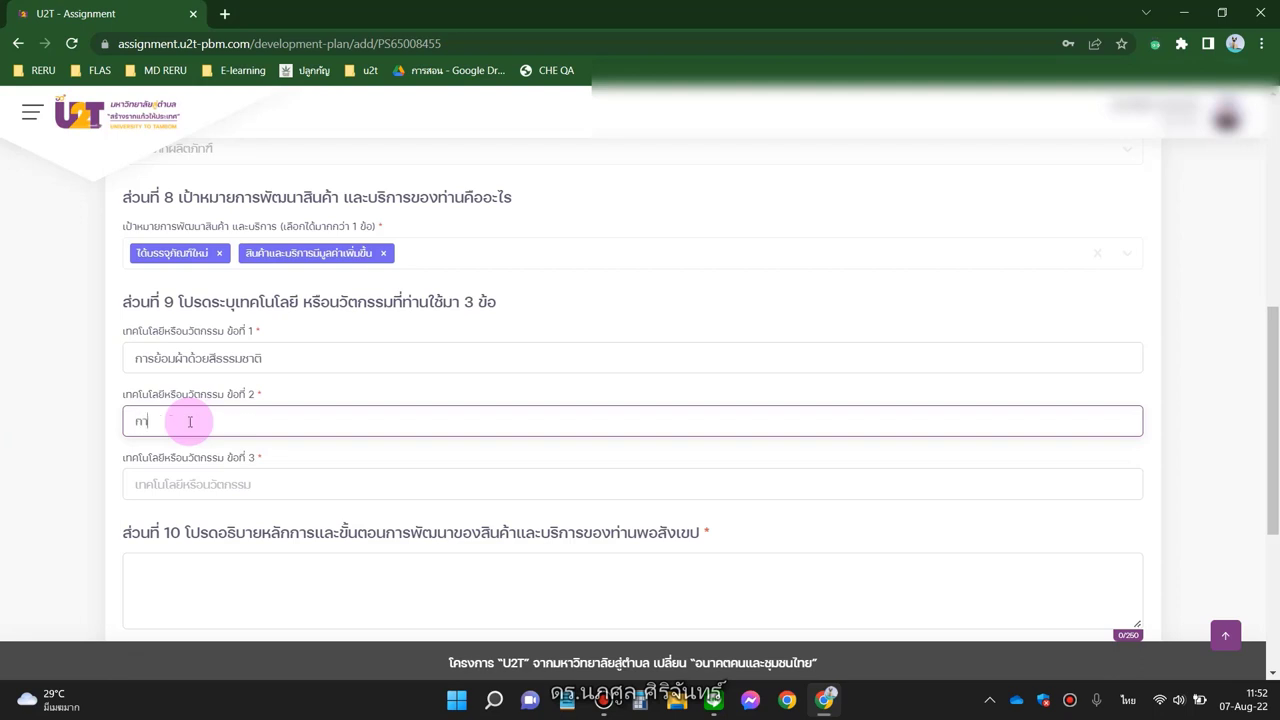
type("กแบบบรรจุภัณฑ์ใหม่")
left_click(23, 474)
Step: Enter "การตลาดออนไลน์" as the third technology or innovation in Part 9
scroll(119, 459, "down", 1)
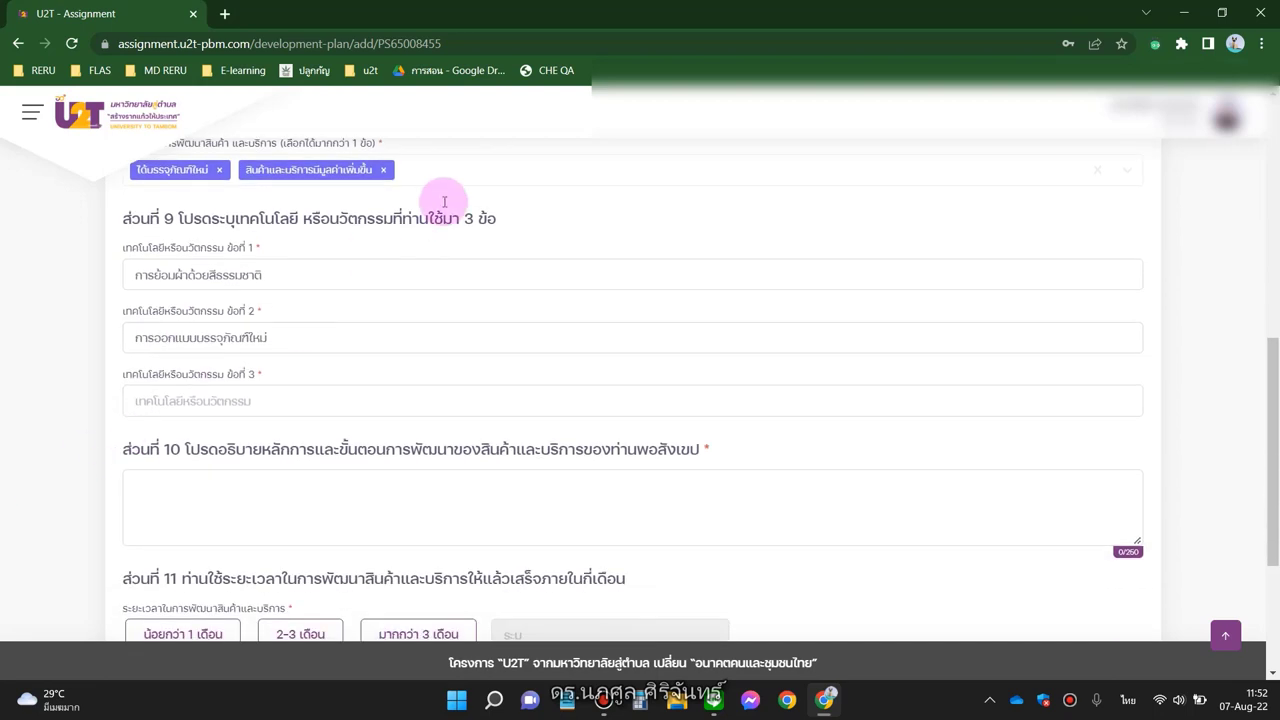
left_click(327, 394)
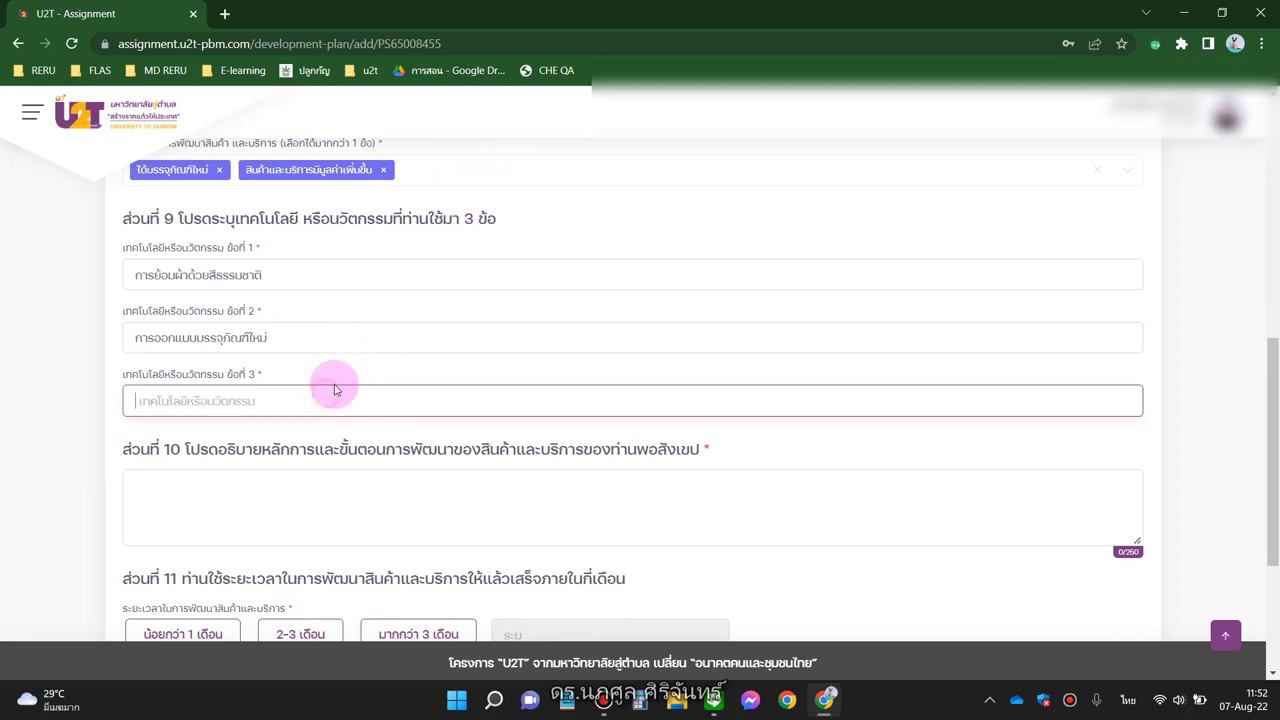
type("การต")
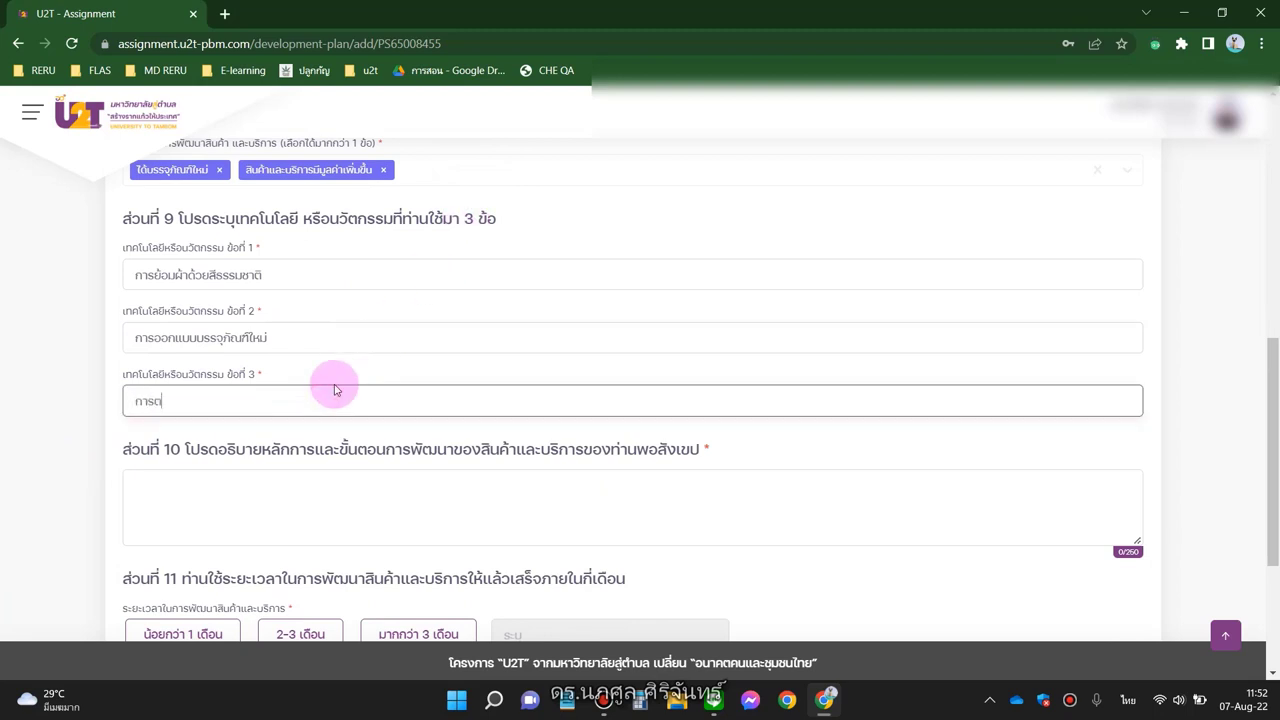
type("ลาดออนไลน์")
left_click(76, 381)
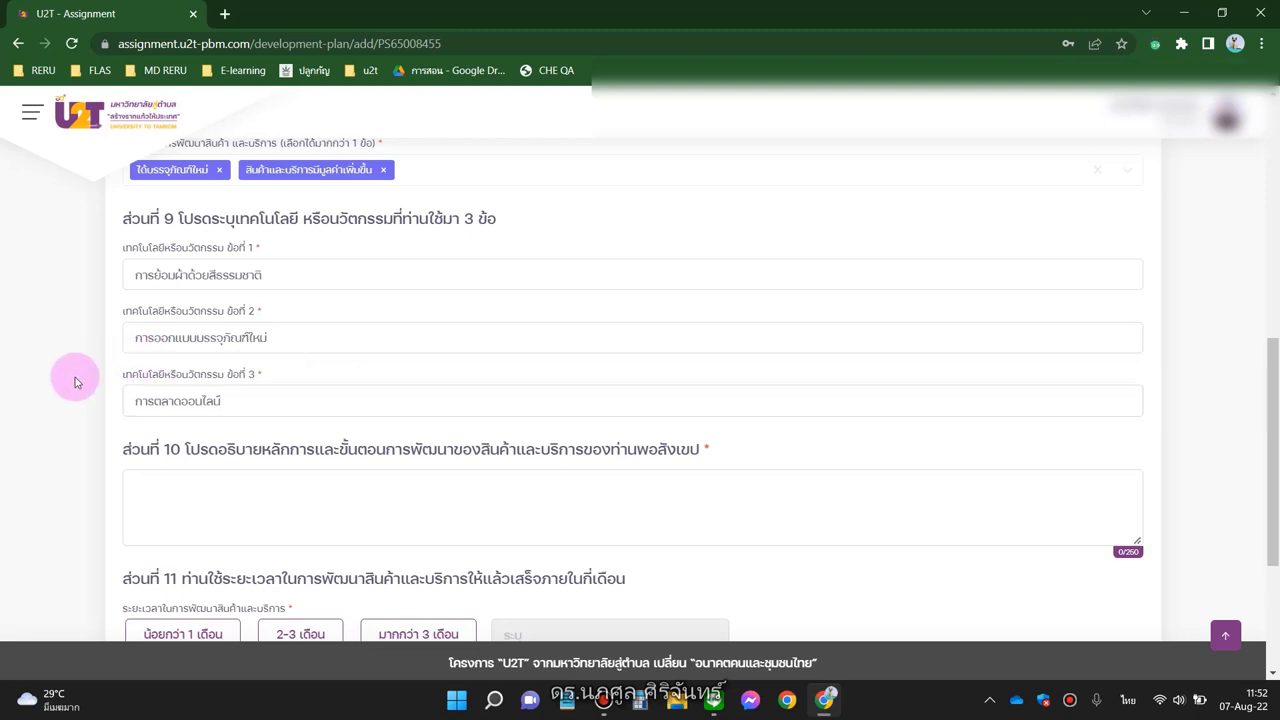
Step: Describe the development process in Part 10 as "ย้อมเส้นใยด้วยสีธรรมชาติและตัวจับสีที่เหมาะสม ออกแบบผลิตภัณฑ์ใหม่ที่มีการบอกเล่าเรื่องราวของชุมชน และเพิ่มช่องทางการจัดจำหน่ายในช่องทางออนไลน์"
scroll(76, 381, "down", 3)
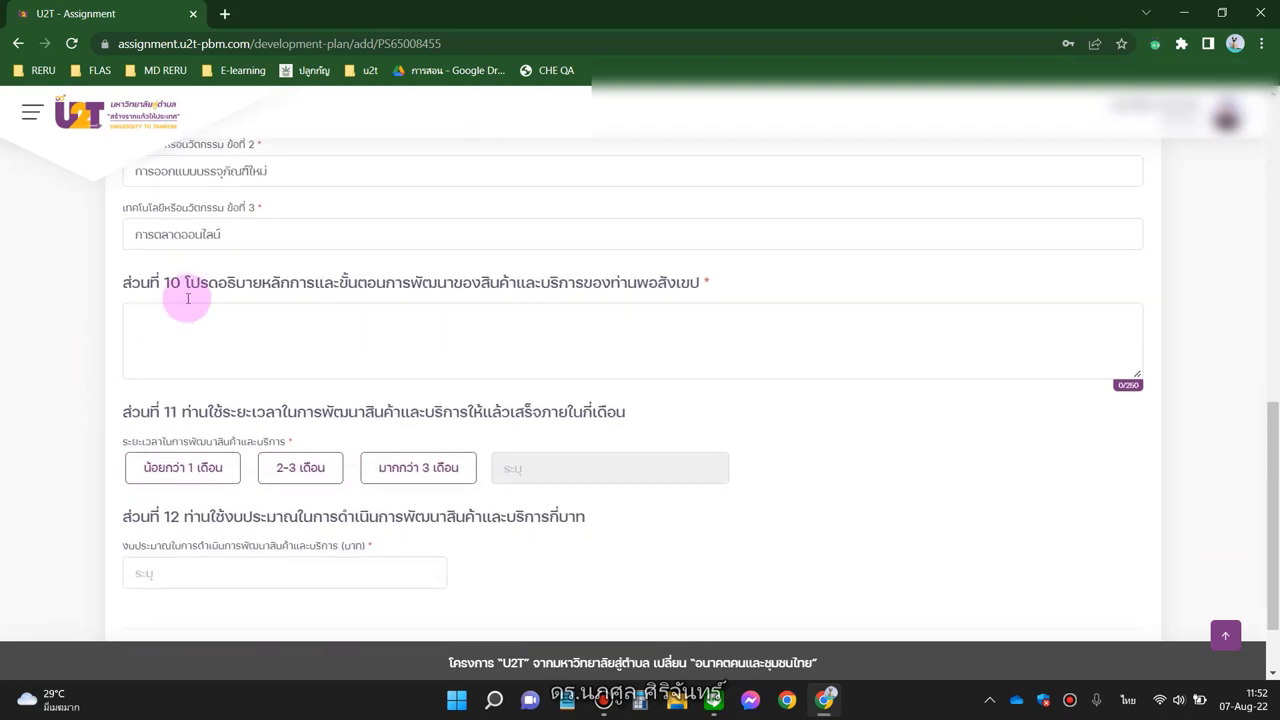
left_click(359, 315)
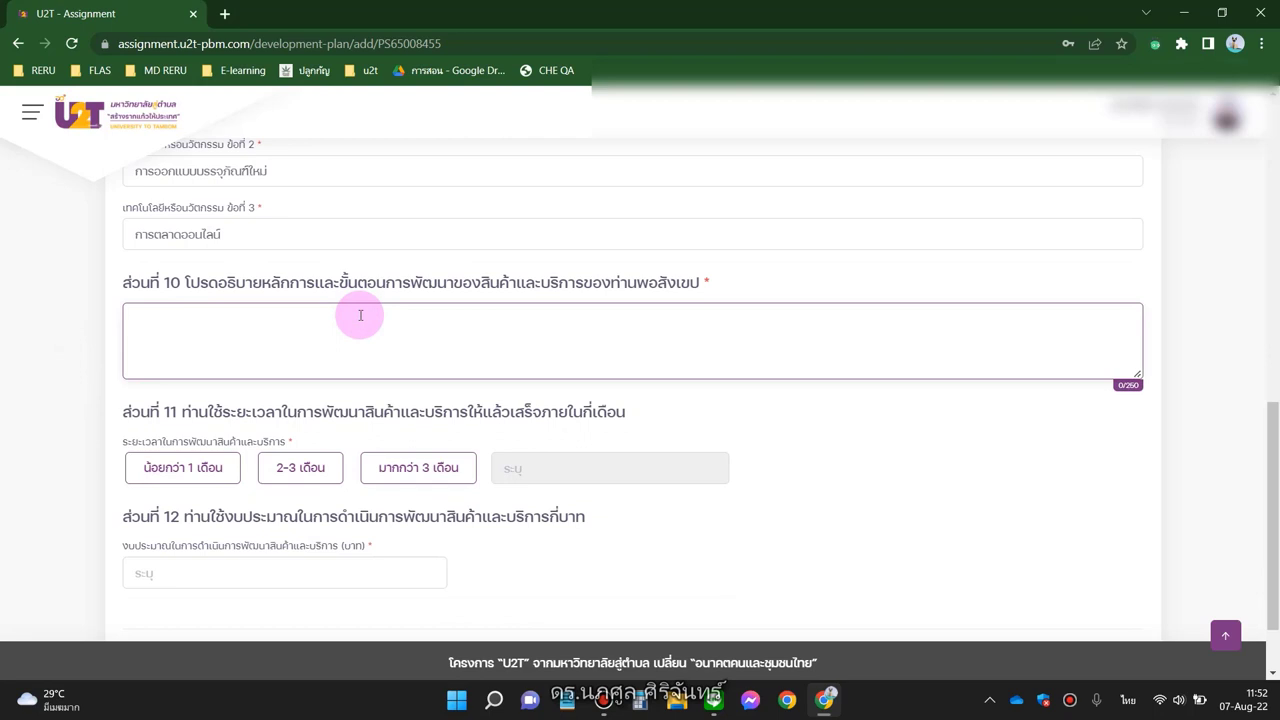
type("ย่อมเส")
type("้นใยด้วยสีธรรมช")
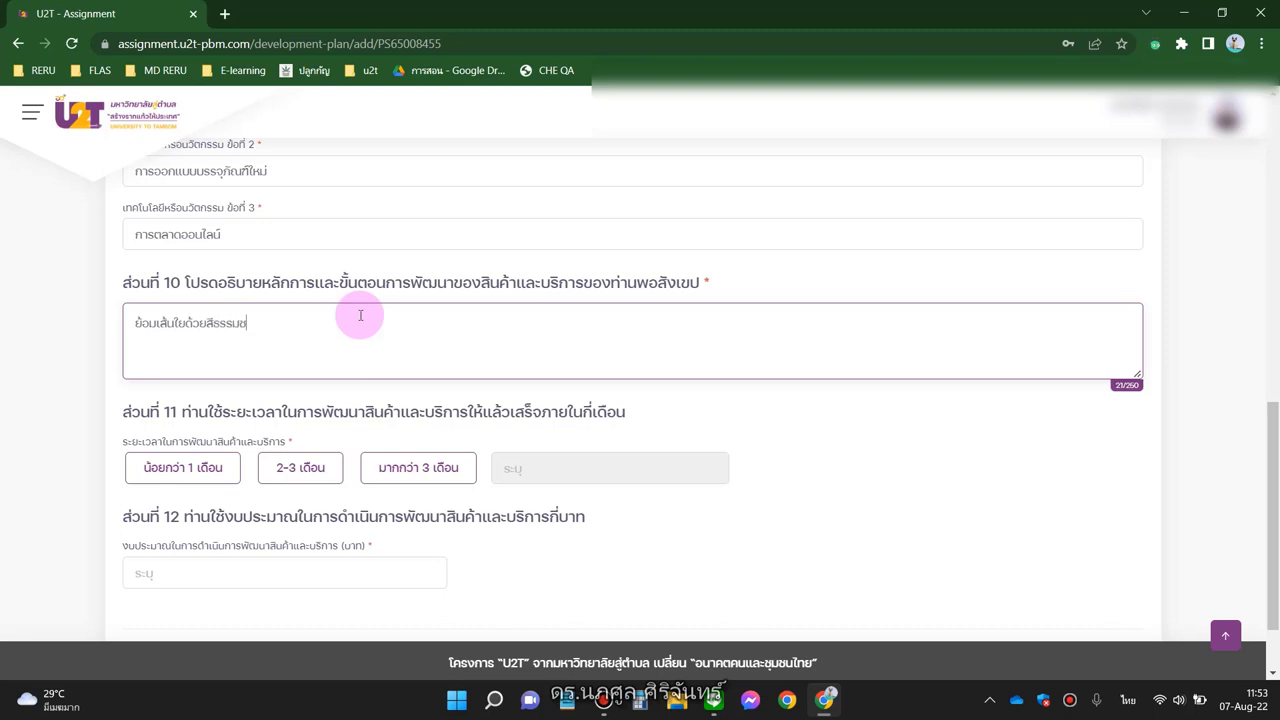
type("าติและตัวจับสีที่เหมาะสม")
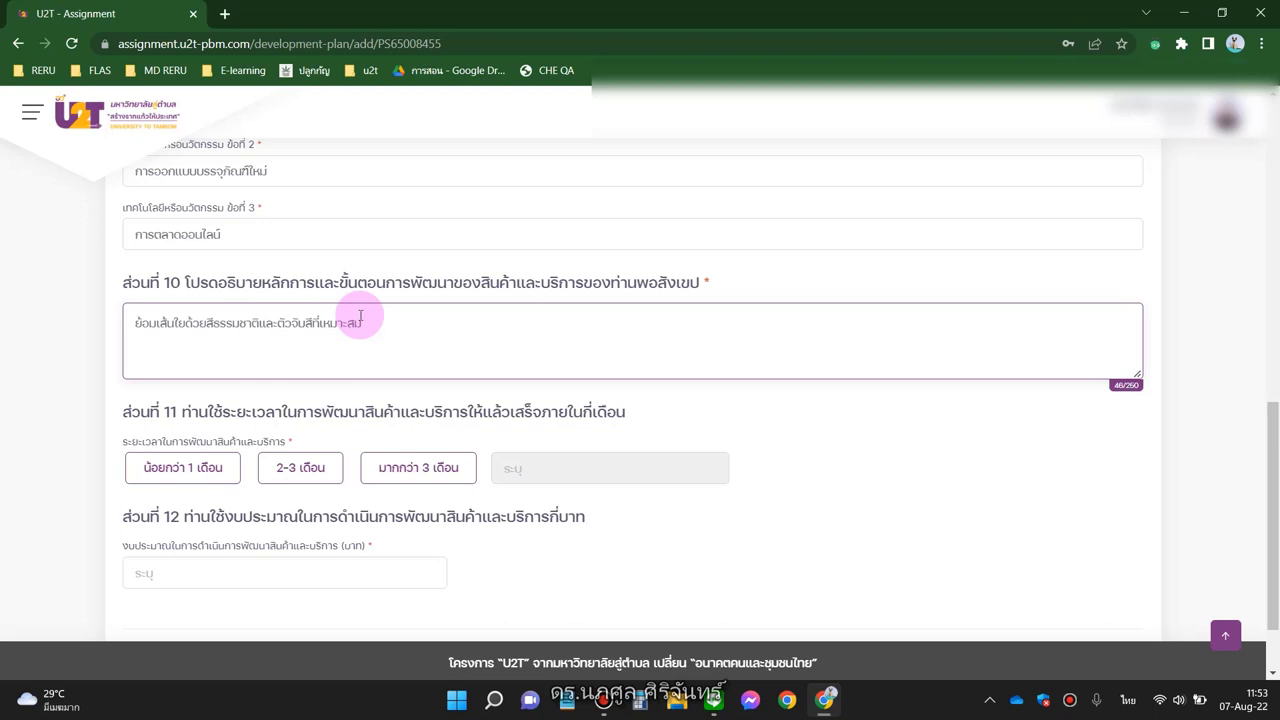
type(" ออกแบบผลิตภัณฑ์ใหม่ที่มีการบอกเล่")
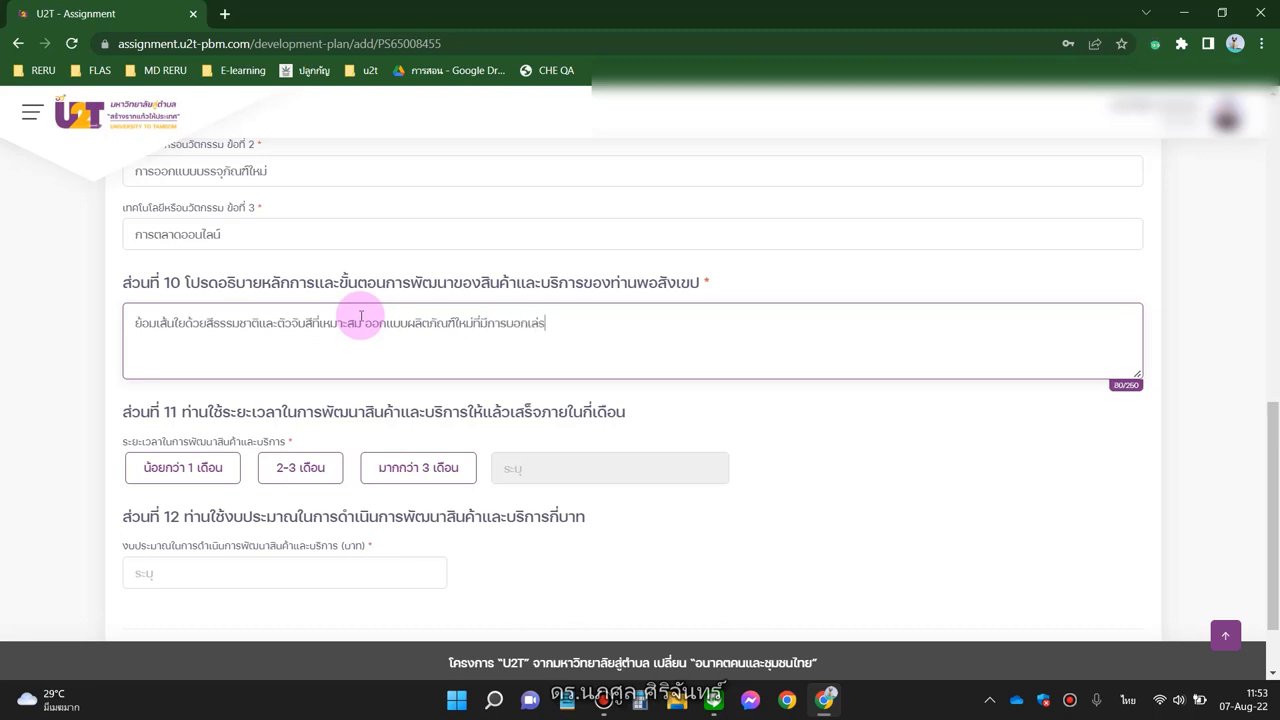
key("BackSpace")
type("เรื่องราวของชุมชน และจัดจำ")
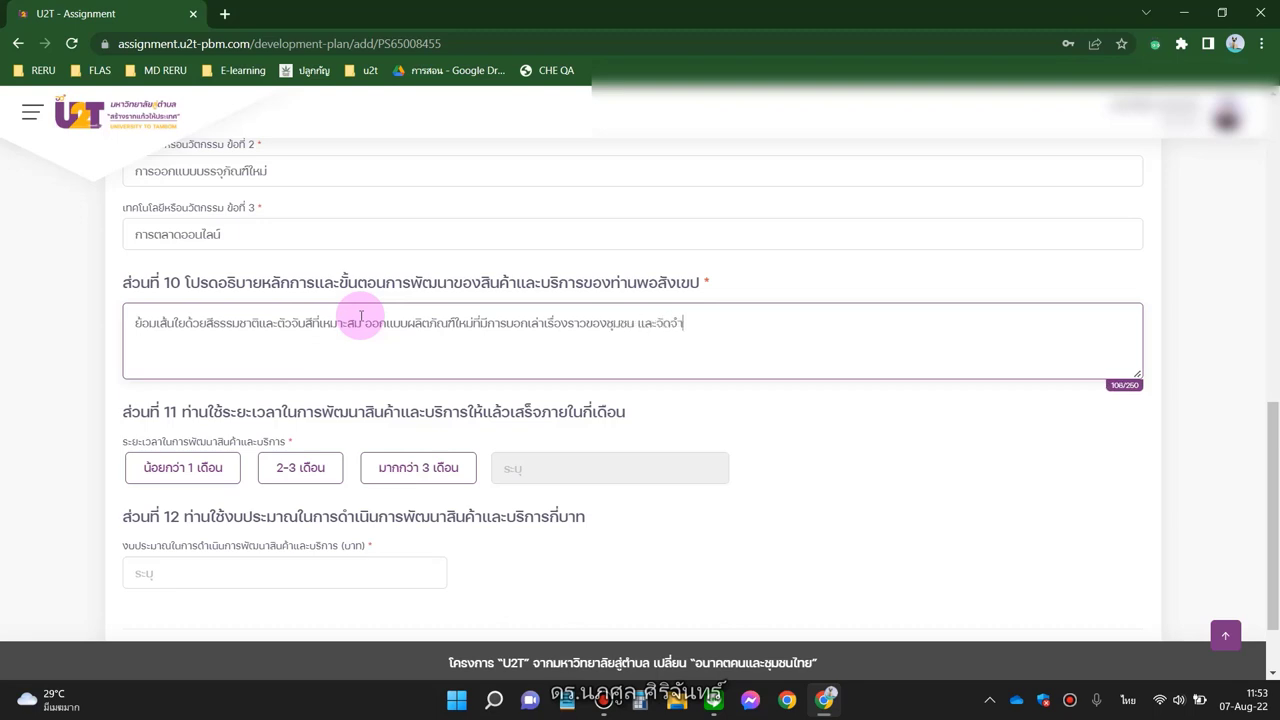
type("หน่ายในช่องทางออนไลน์")
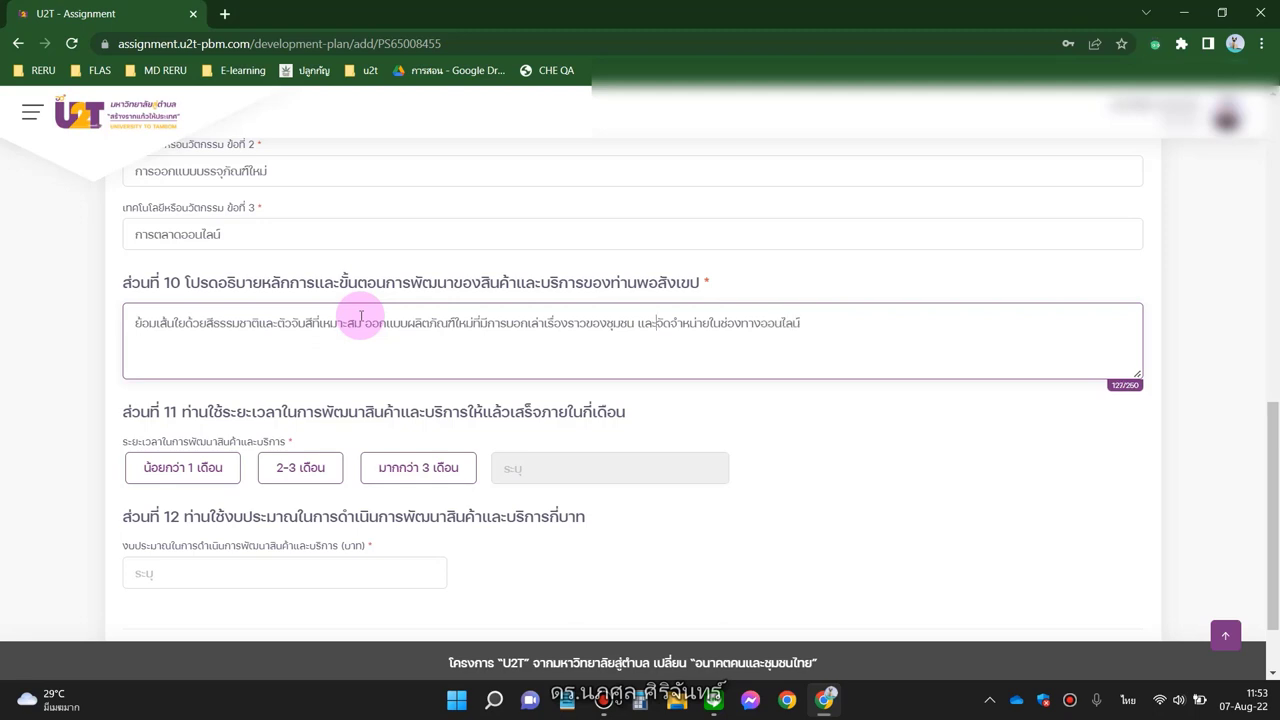
type("เพิ่มช่")
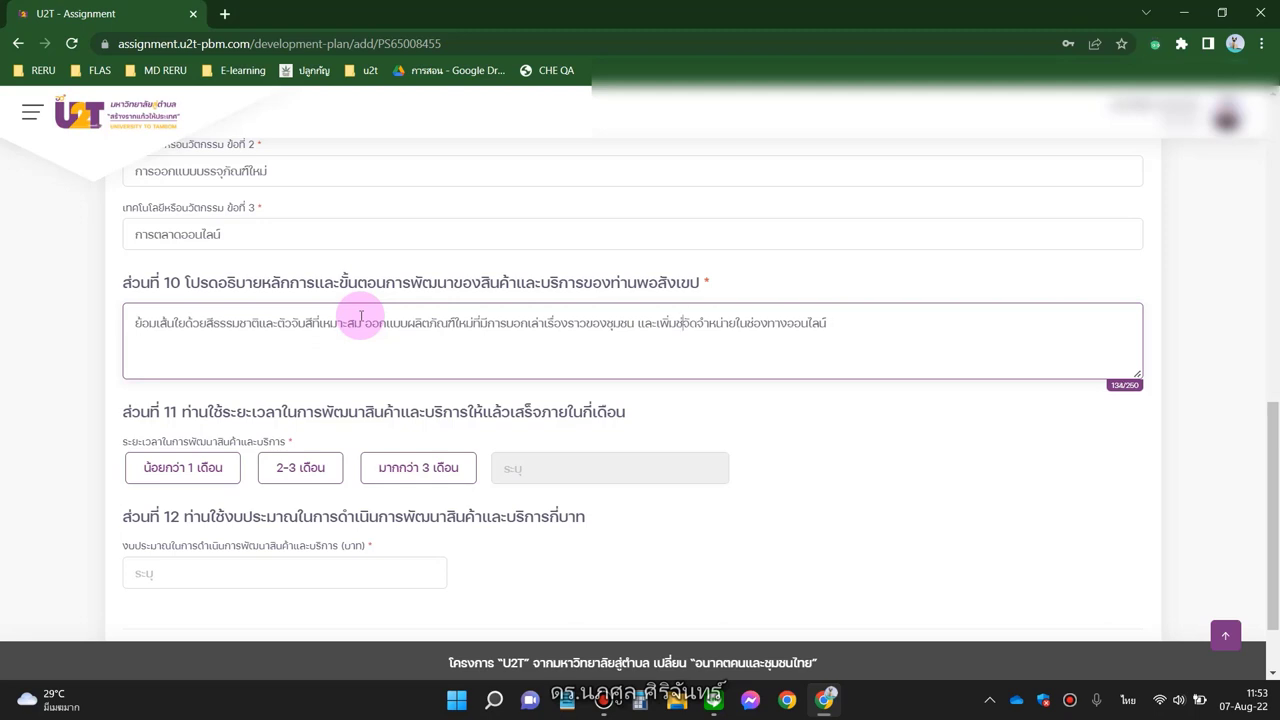
type("องทางการ")
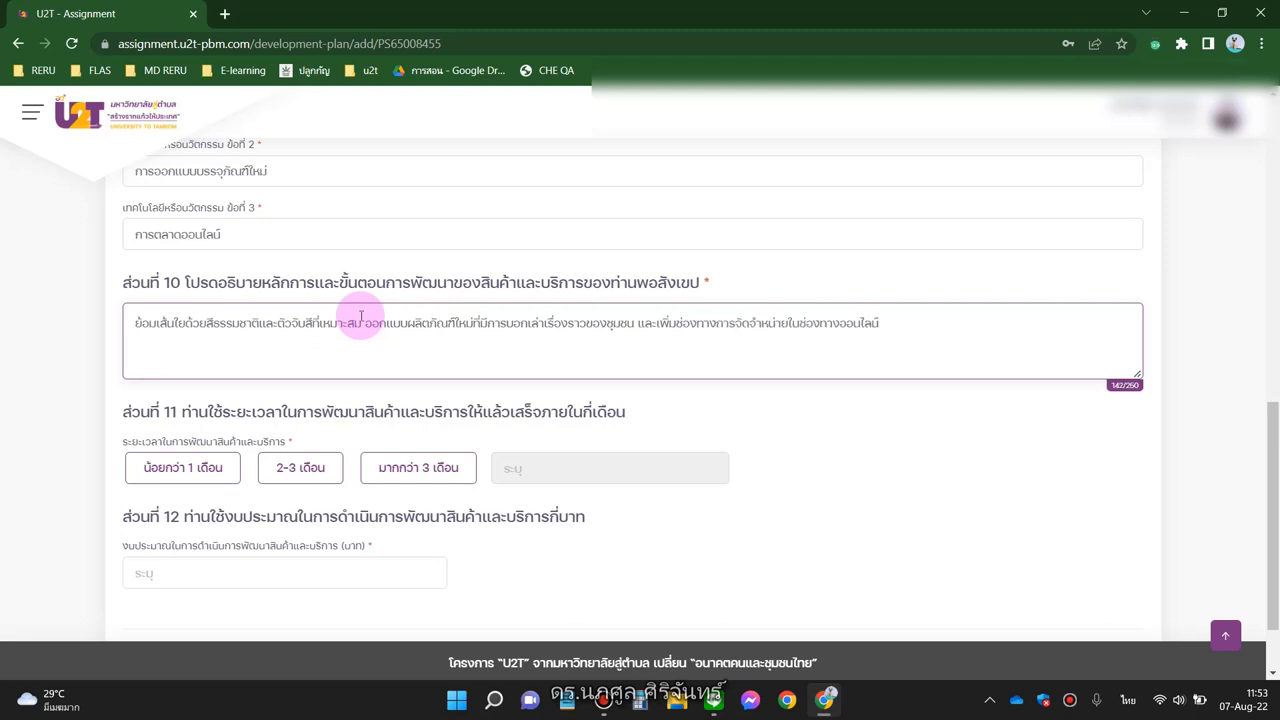
Step: Insert "คำนวณต้นทุนและราคาขายที่เหมาะสม" before "และเพิ่มช่องทางการจัดจำหน่าย" in the Part 10 description
left_click(638, 323)
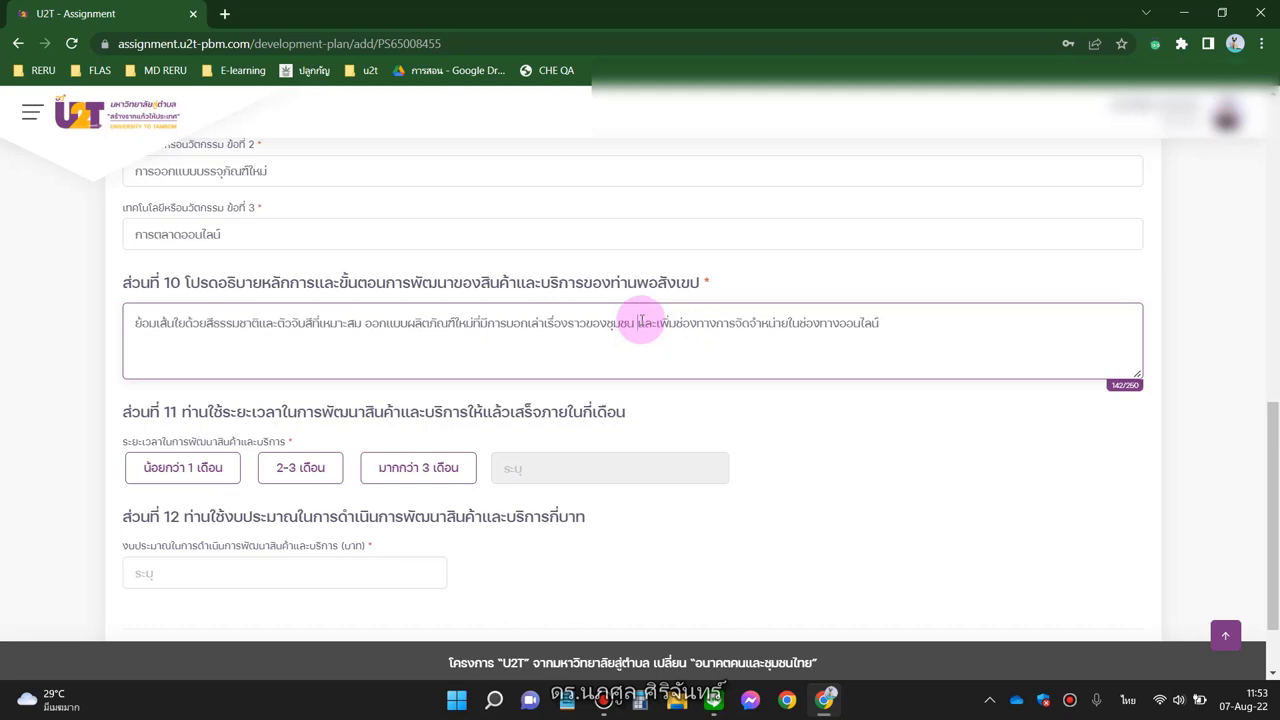
type("คำนวณต้นทุน")
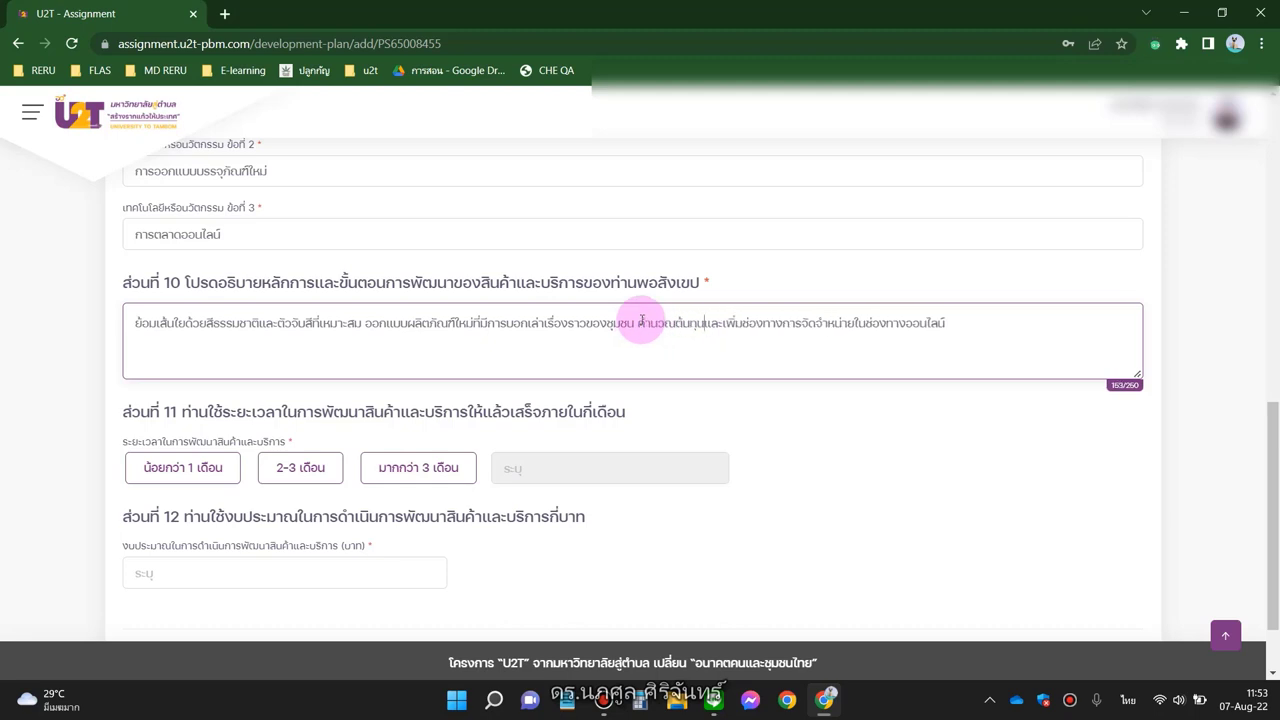
type("และราคาขาย")
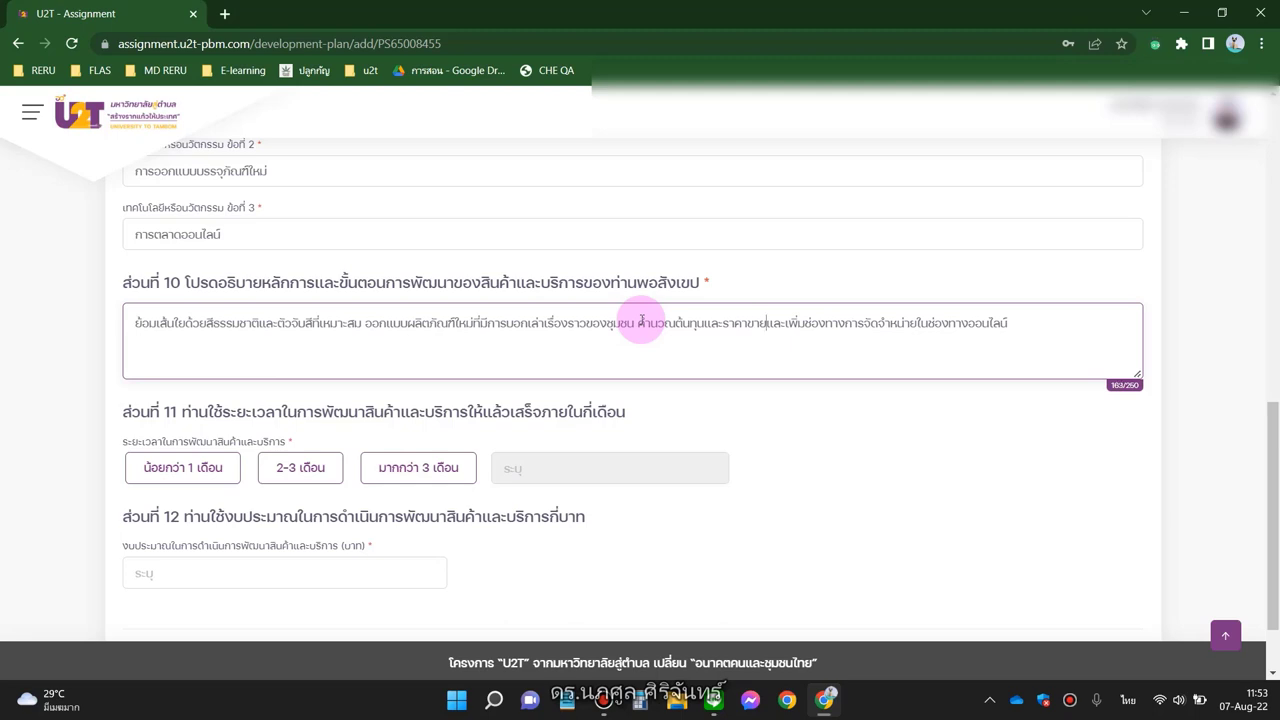
type("ที่เห")
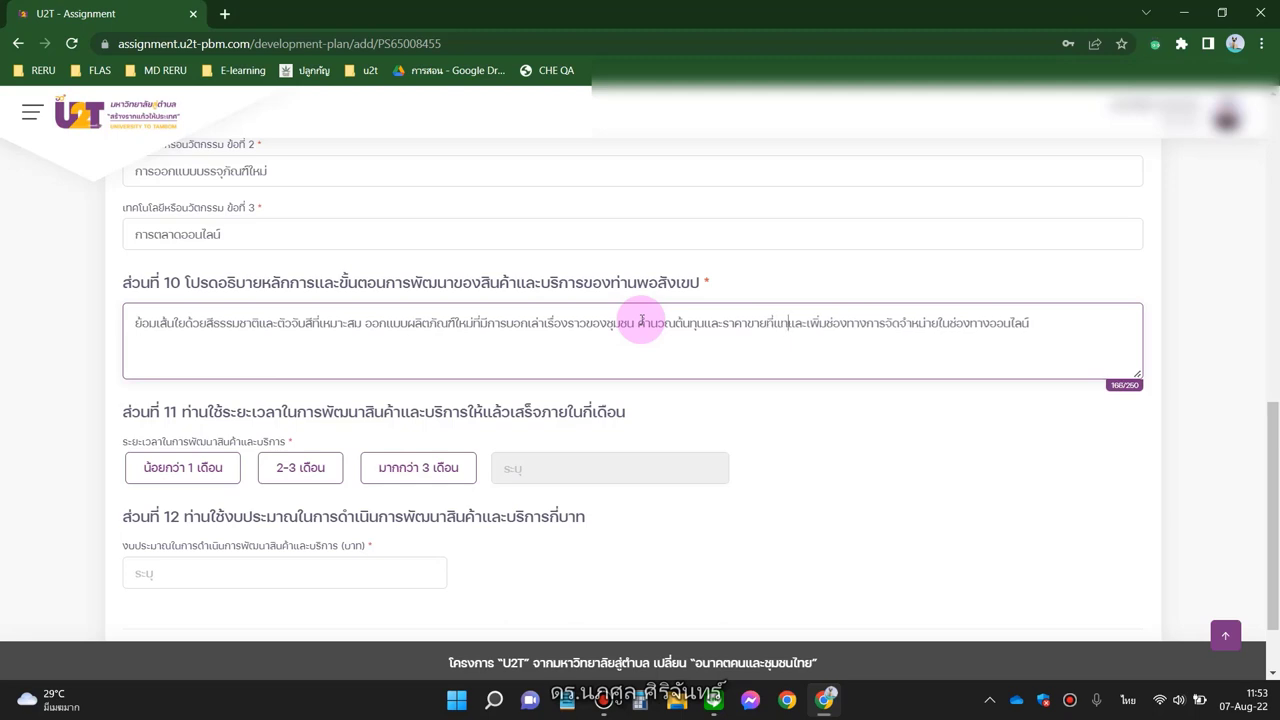
key("BackSpace")
key("BackSpace")
key("BackSpace")
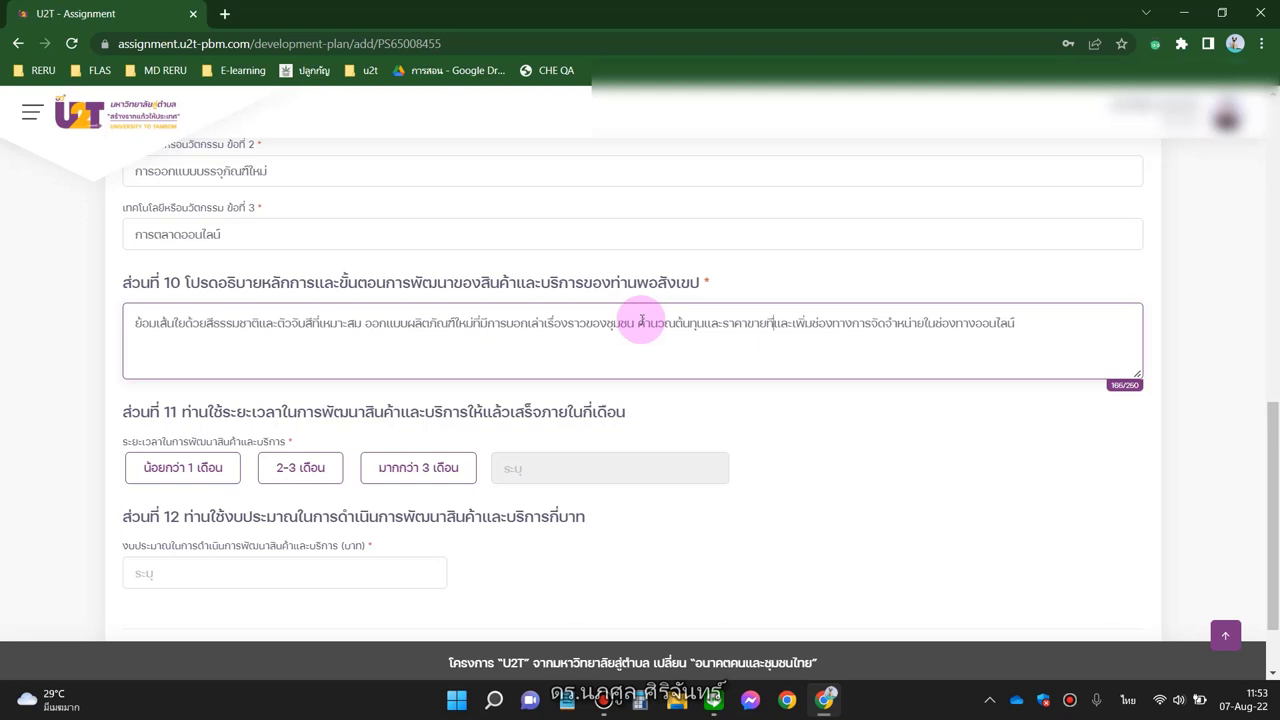
type("เหมาะสม")
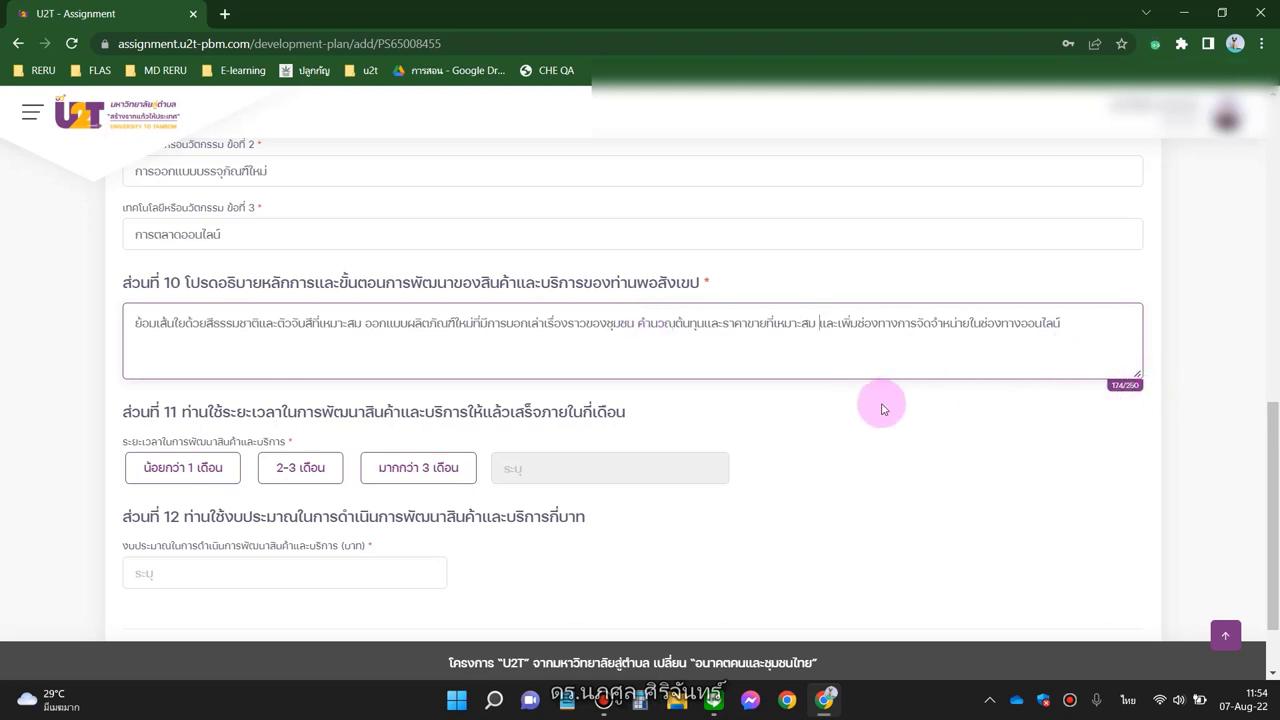
Step: Choose 2-3 เดือน as the Part 11 development period, enter 65250 baht as the Part 12 budget, and continue to the next page
scroll(842, 392, "down", 1)
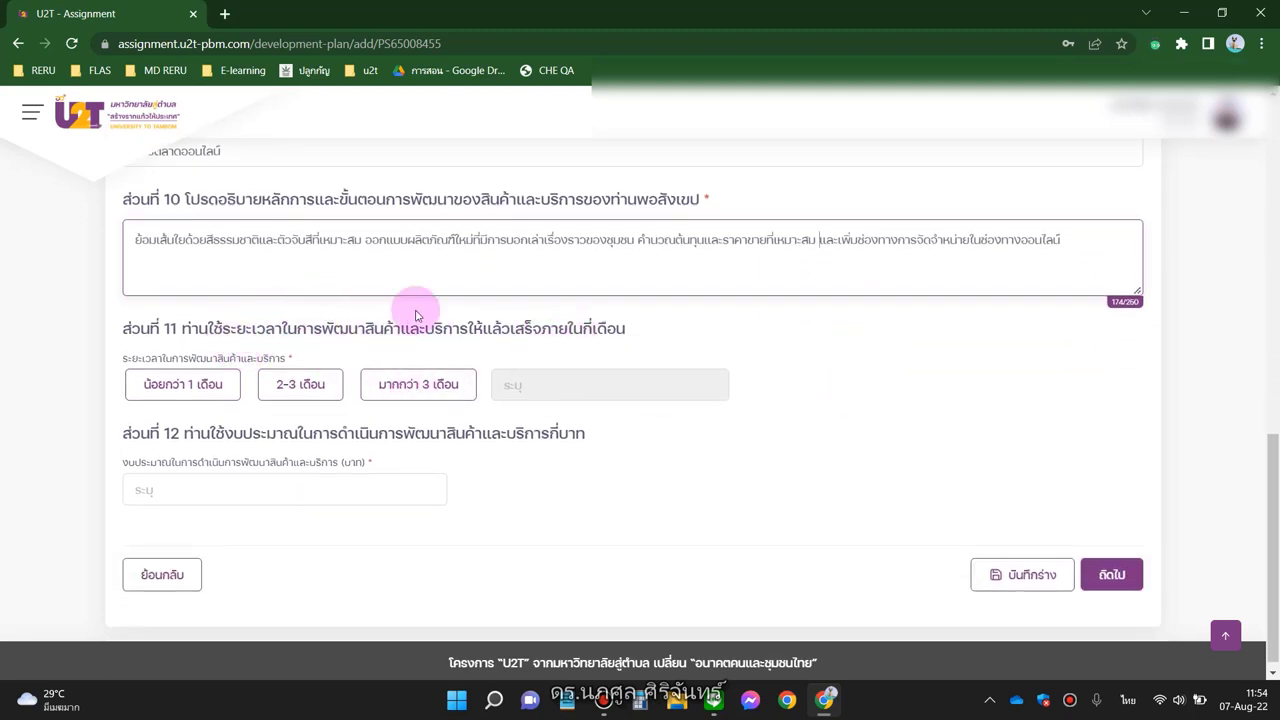
left_click(310, 393)
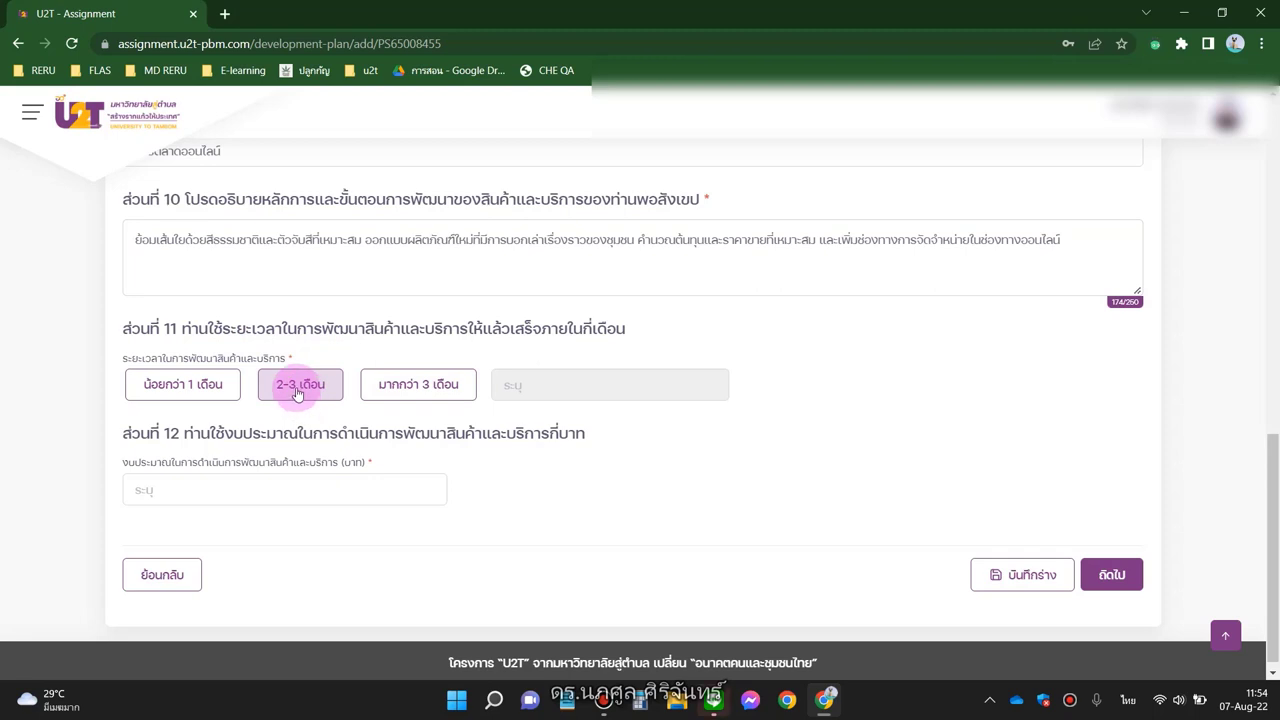
scroll(297, 393, "down", 1)
left_click(257, 478)
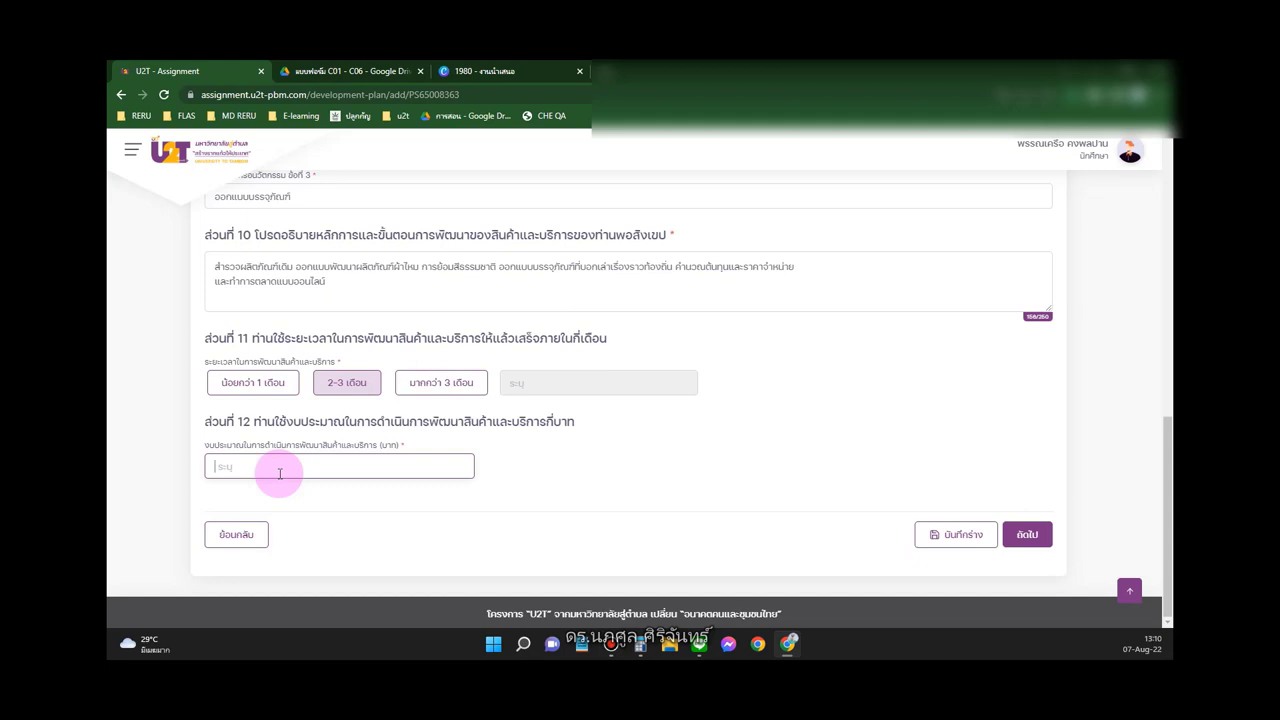
type("65250")
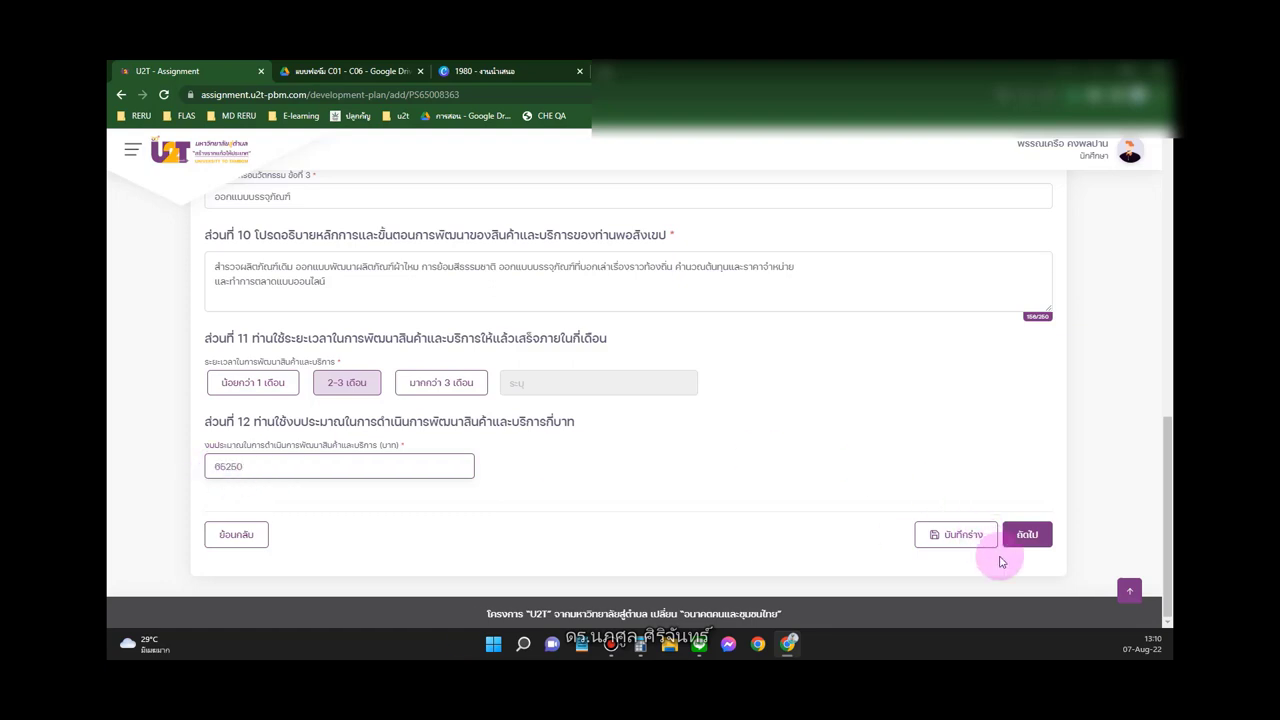
left_click(1025, 536)
Step: Rate item 06 ด้านการขนส่งและกระจายสินค้า as พร้อม in the Part 13 readiness assessment
scroll(594, 369, "up", 3)
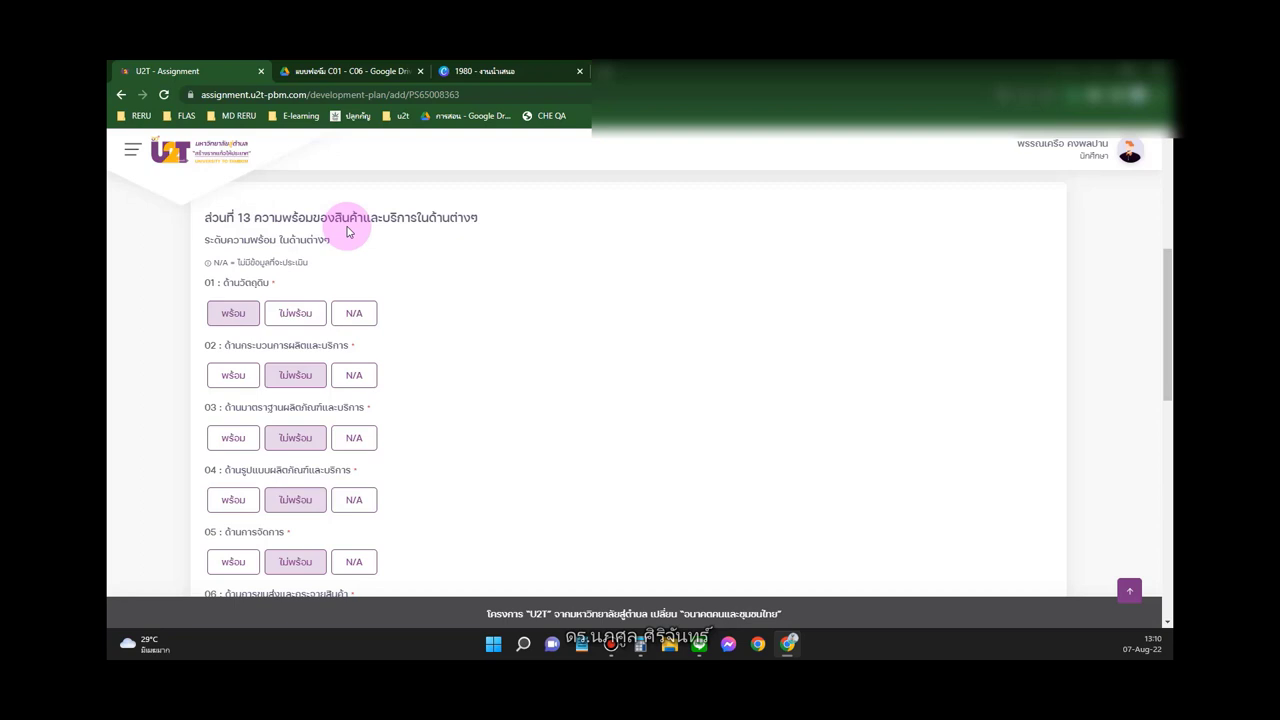
scroll(466, 279, "down", 1)
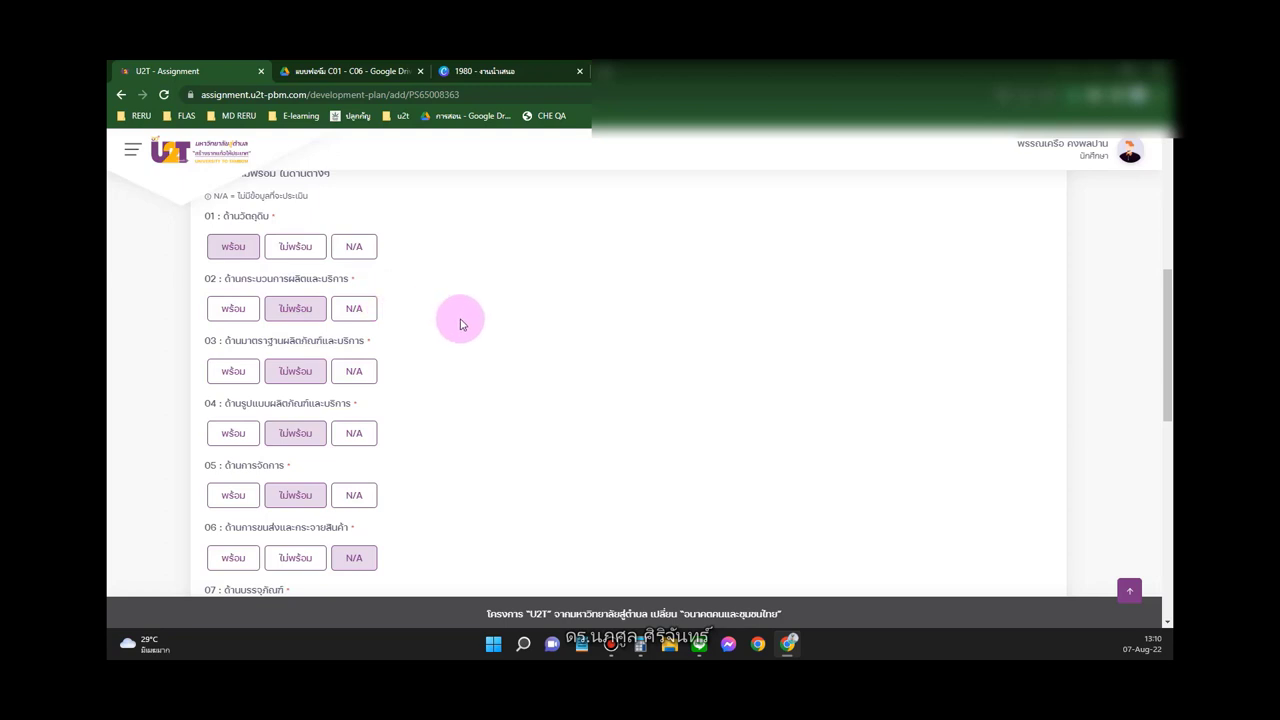
scroll(460, 323, "down", 1)
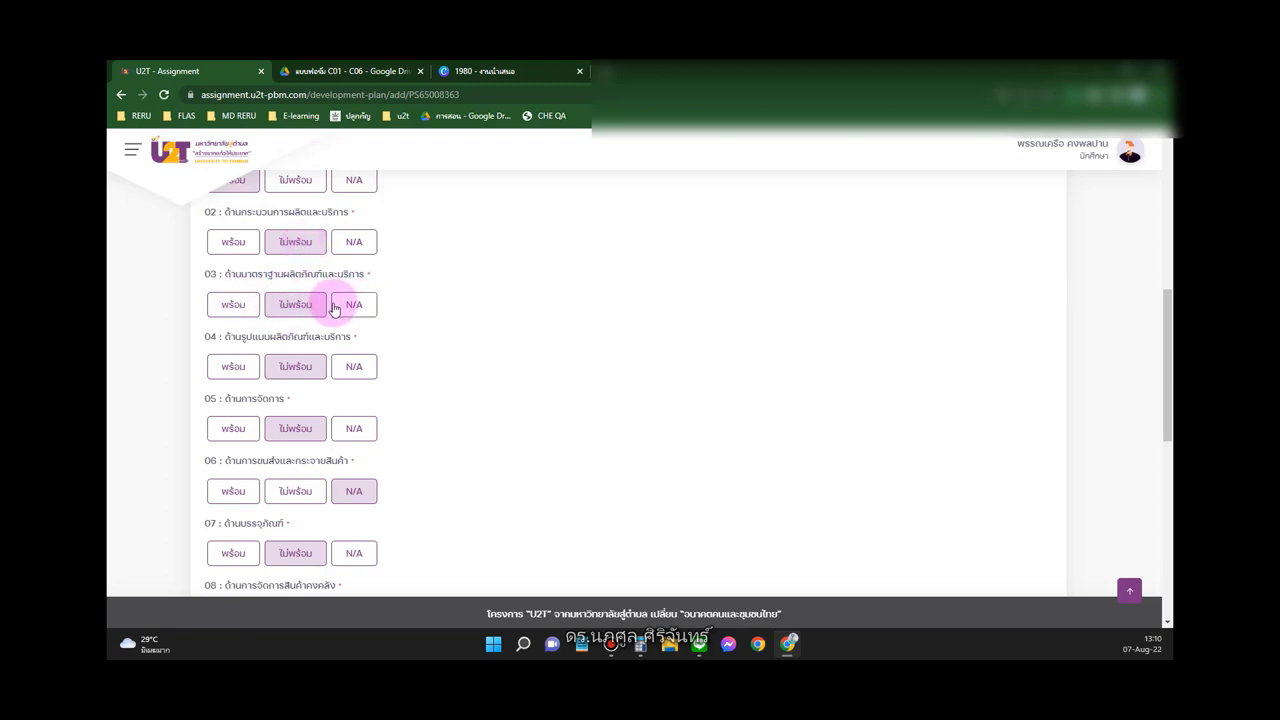
scroll(410, 299, "down", 1)
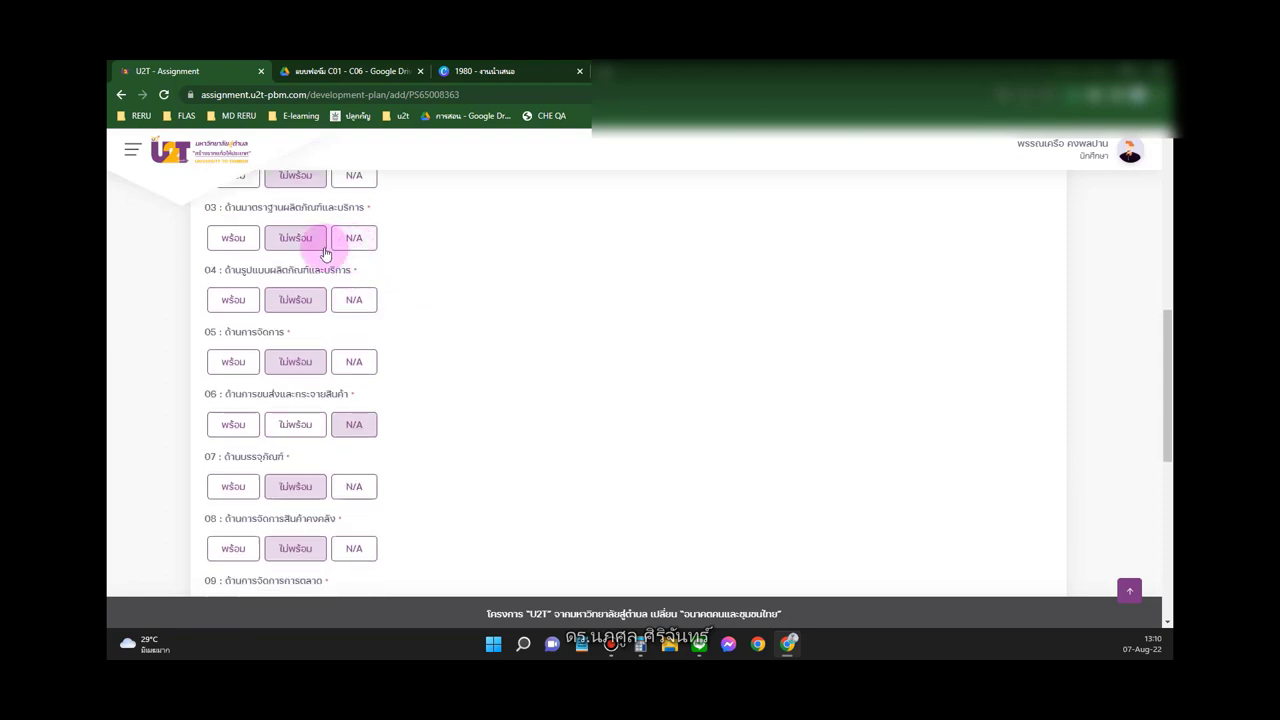
scroll(414, 306, "down", 1)
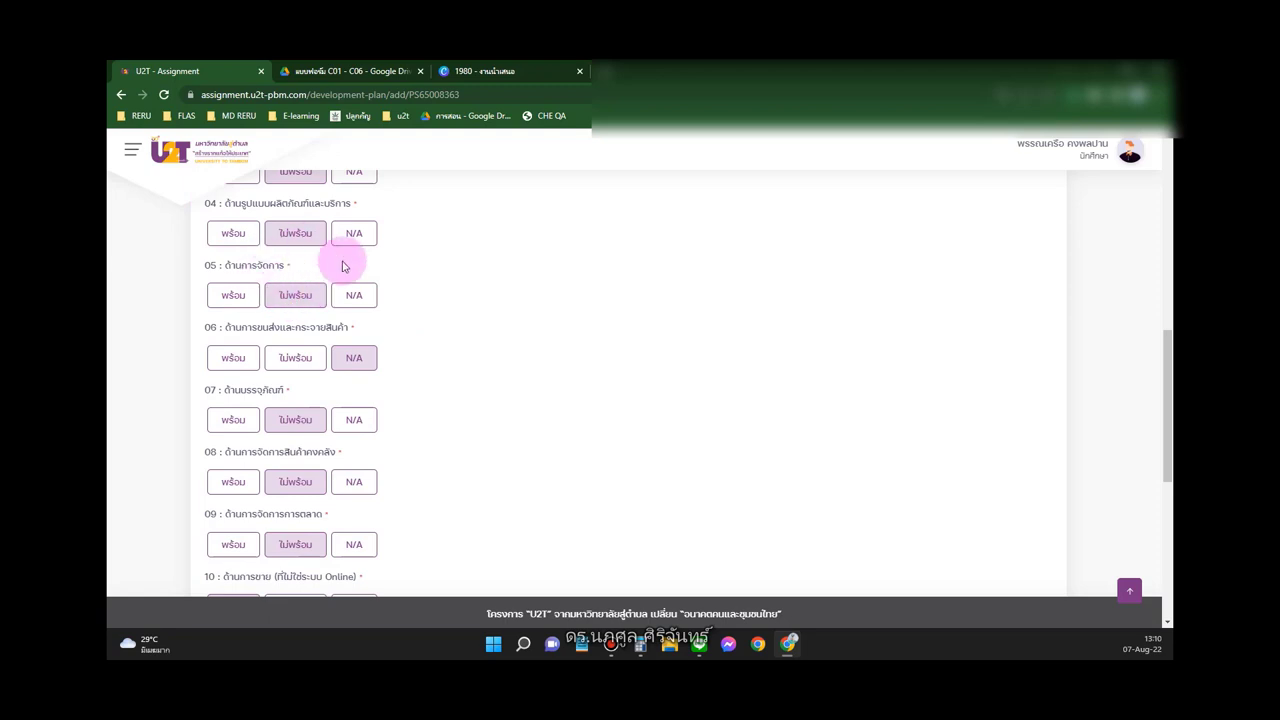
scroll(440, 302, "down", 1)
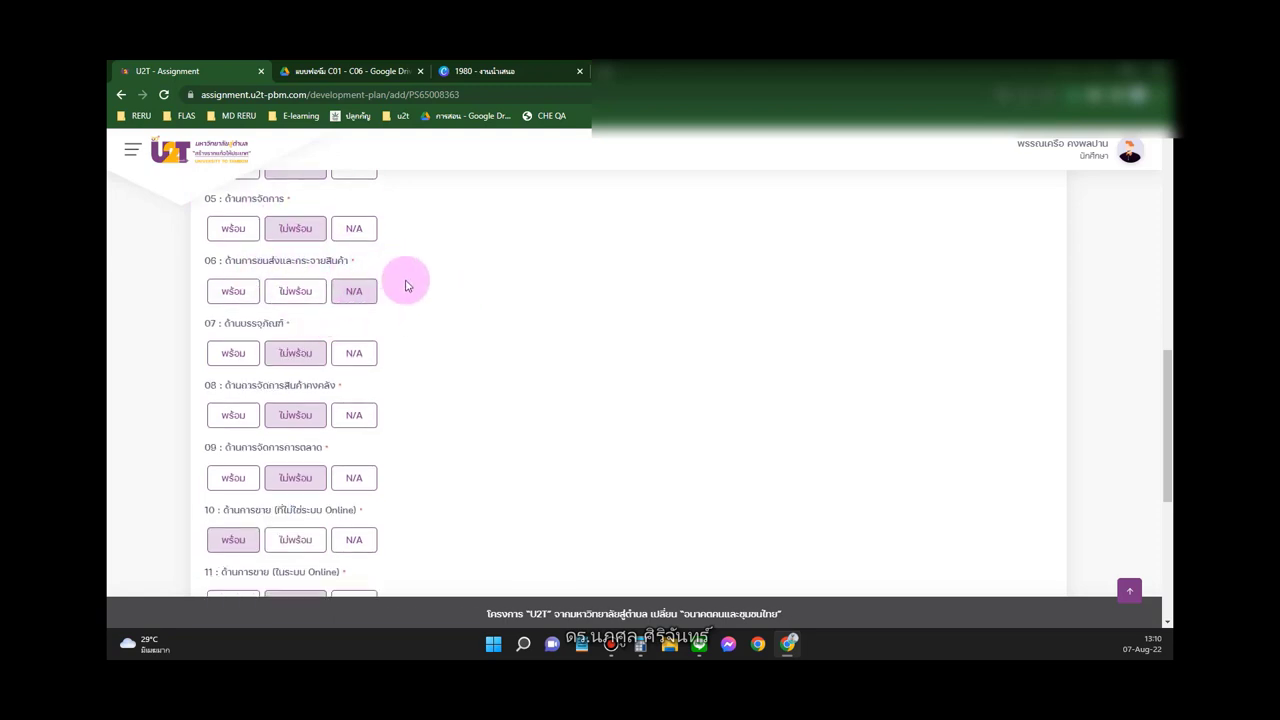
scroll(472, 326, "down", 1)
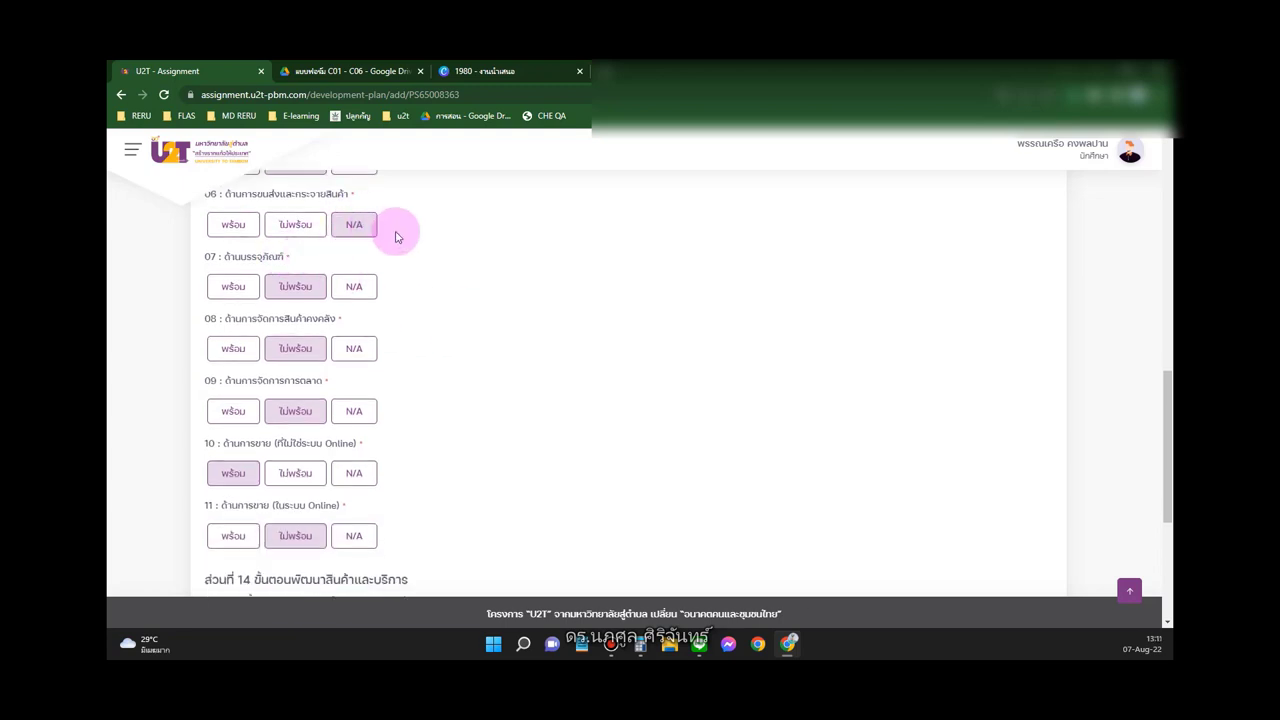
left_click(236, 224)
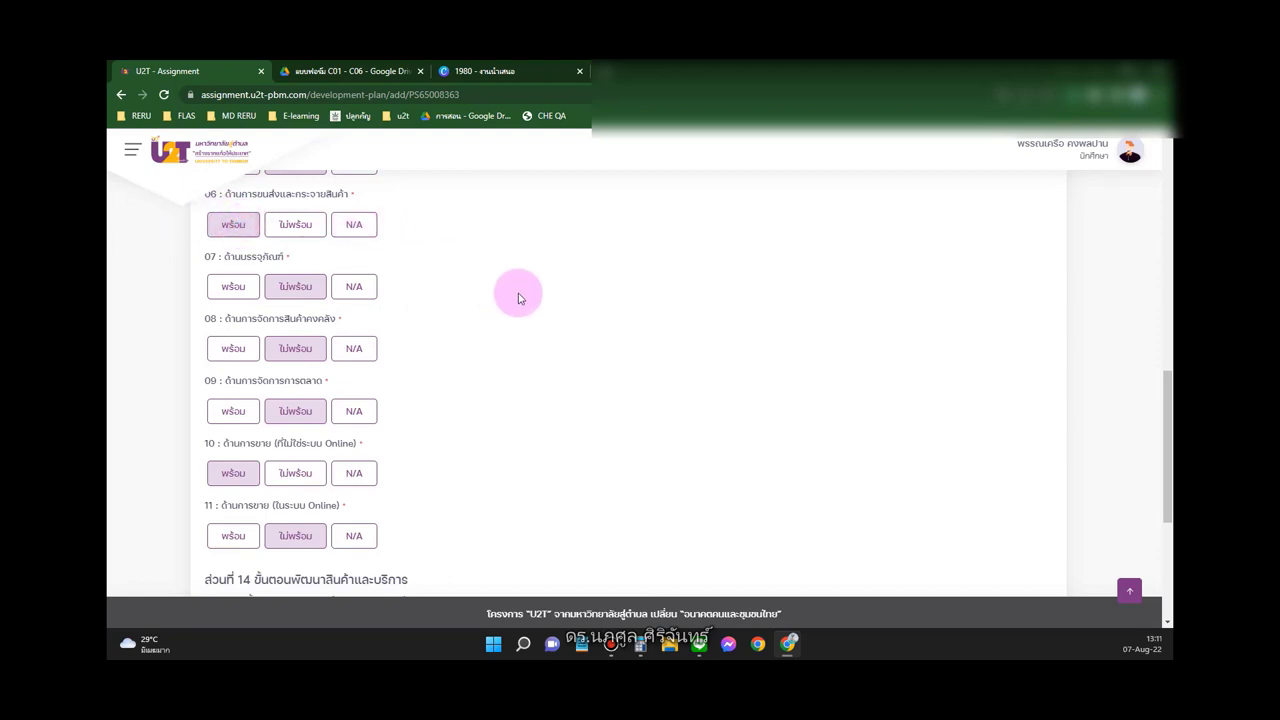
Step: Examine the remaining Part 13 readiness items up to 11 and the Part 14 description and presentation file fields
scroll(517, 293, "down", 2)
scroll(517, 293, "up", 2)
scroll(391, 486, "down", 1)
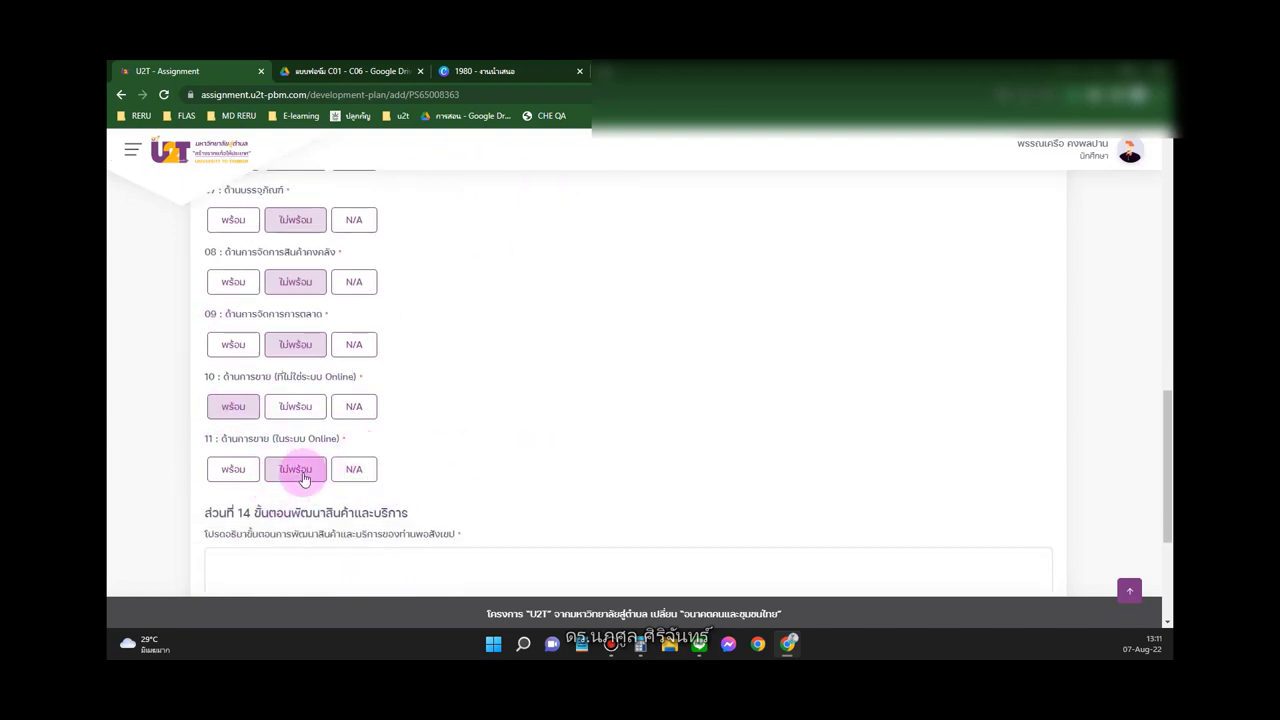
scroll(380, 465, "down", 1)
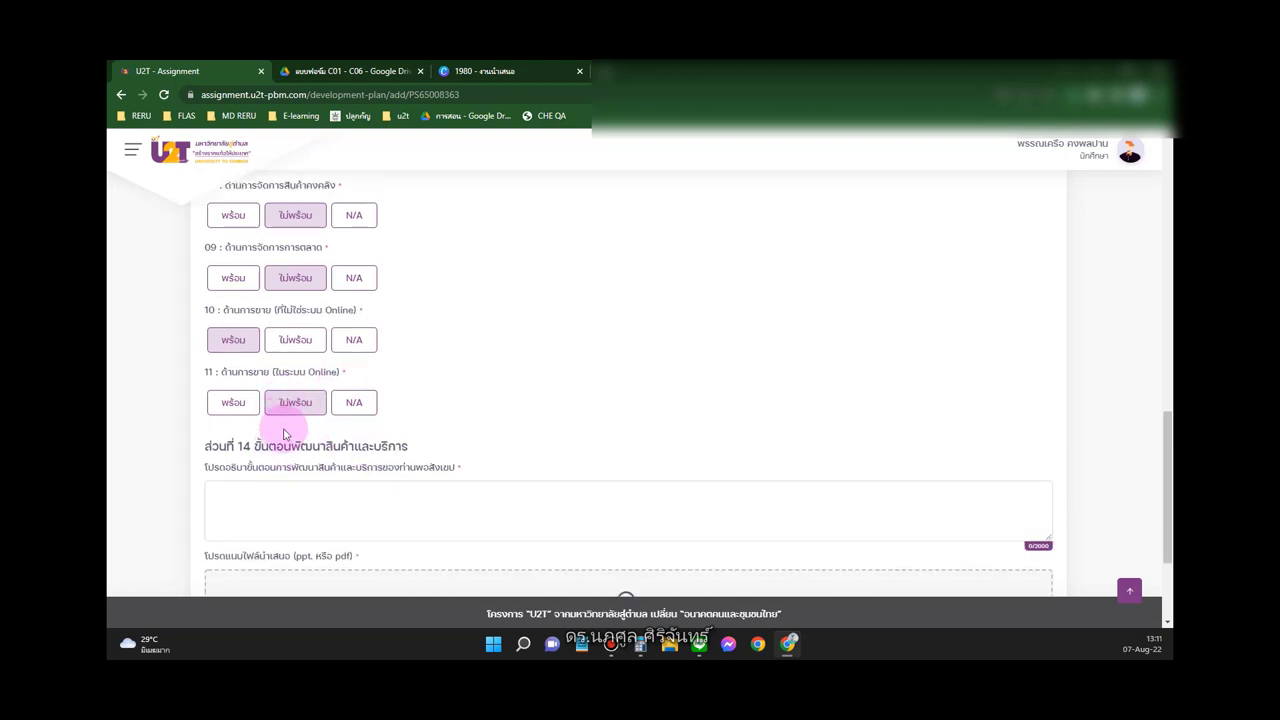
scroll(286, 423, "down", 1)
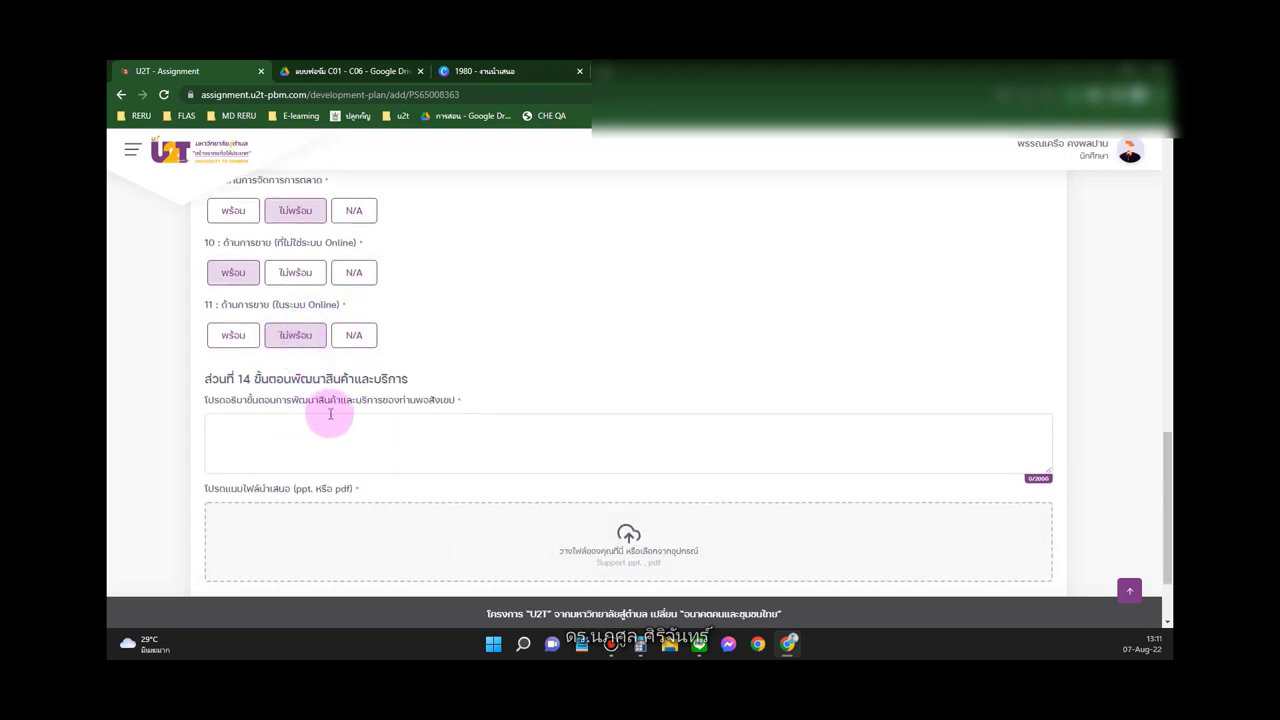
scroll(329, 414, "down", 2)
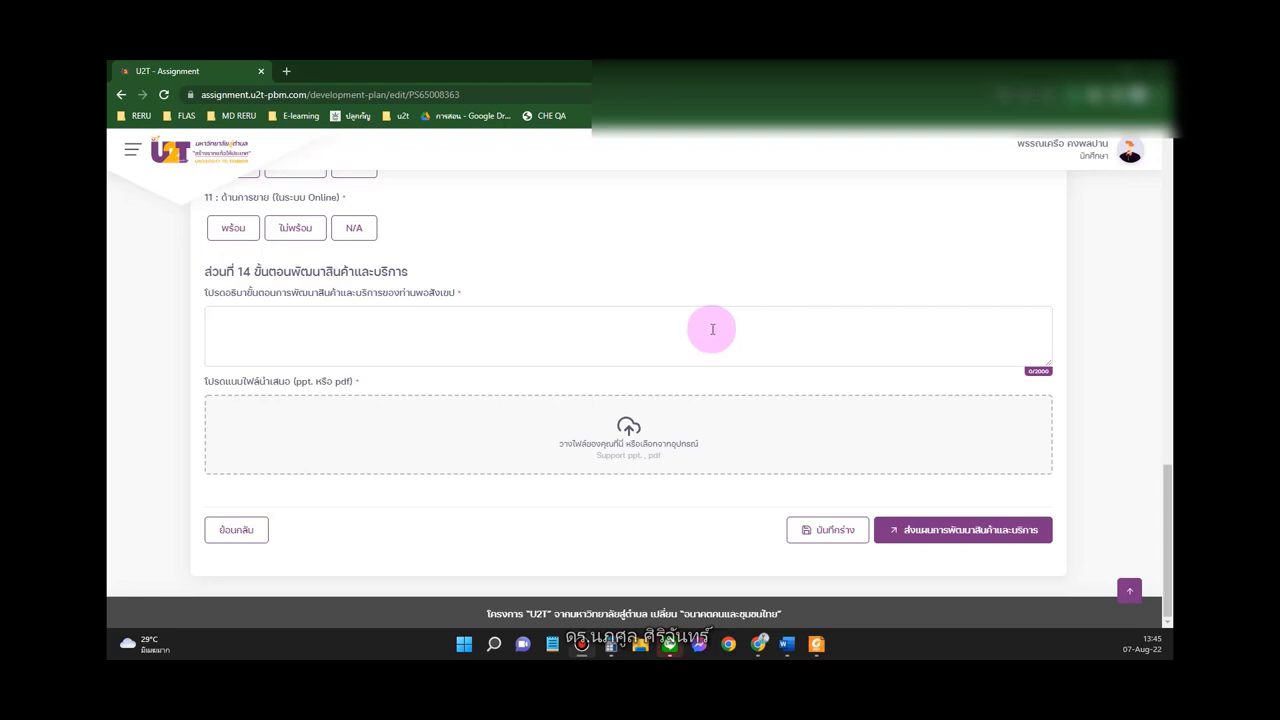
Step: Switch to the Word document and copy its entire three-stage product development text
left_click(786, 643)
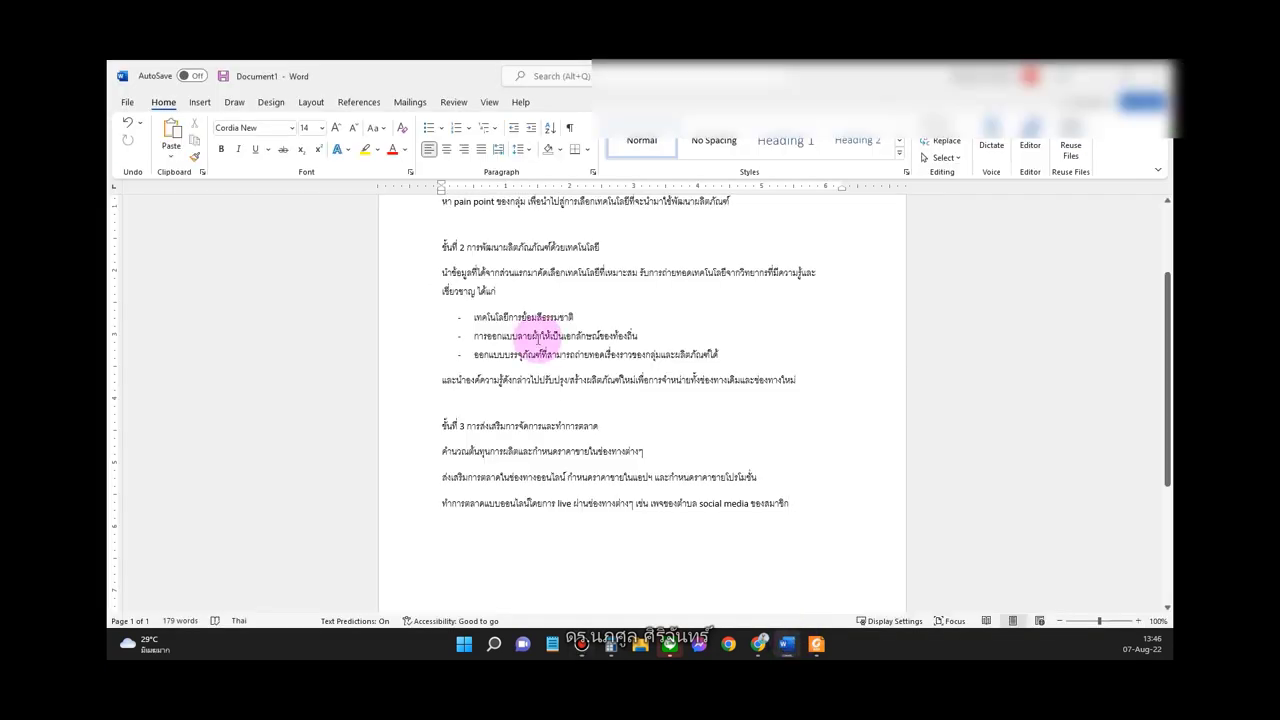
scroll(535, 335, "up", 2)
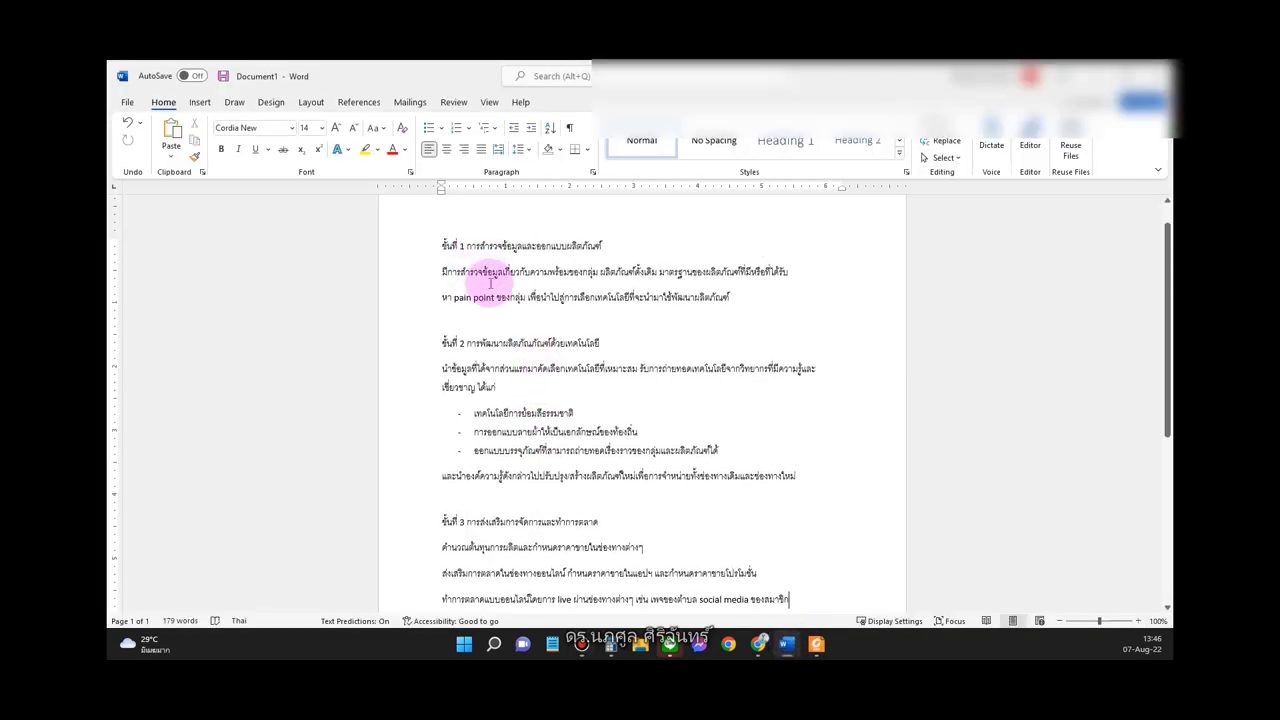
scroll(490, 283, "down", 1)
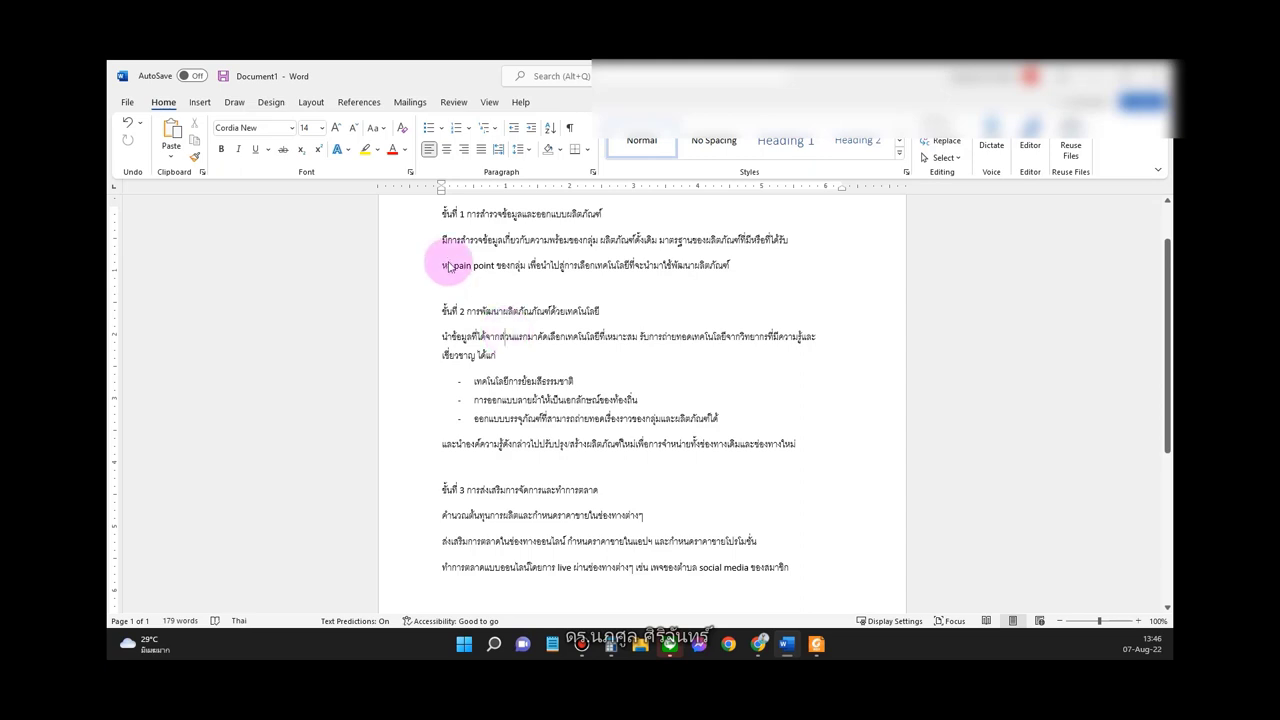
key("ctrl+a")
right_click(476, 214)
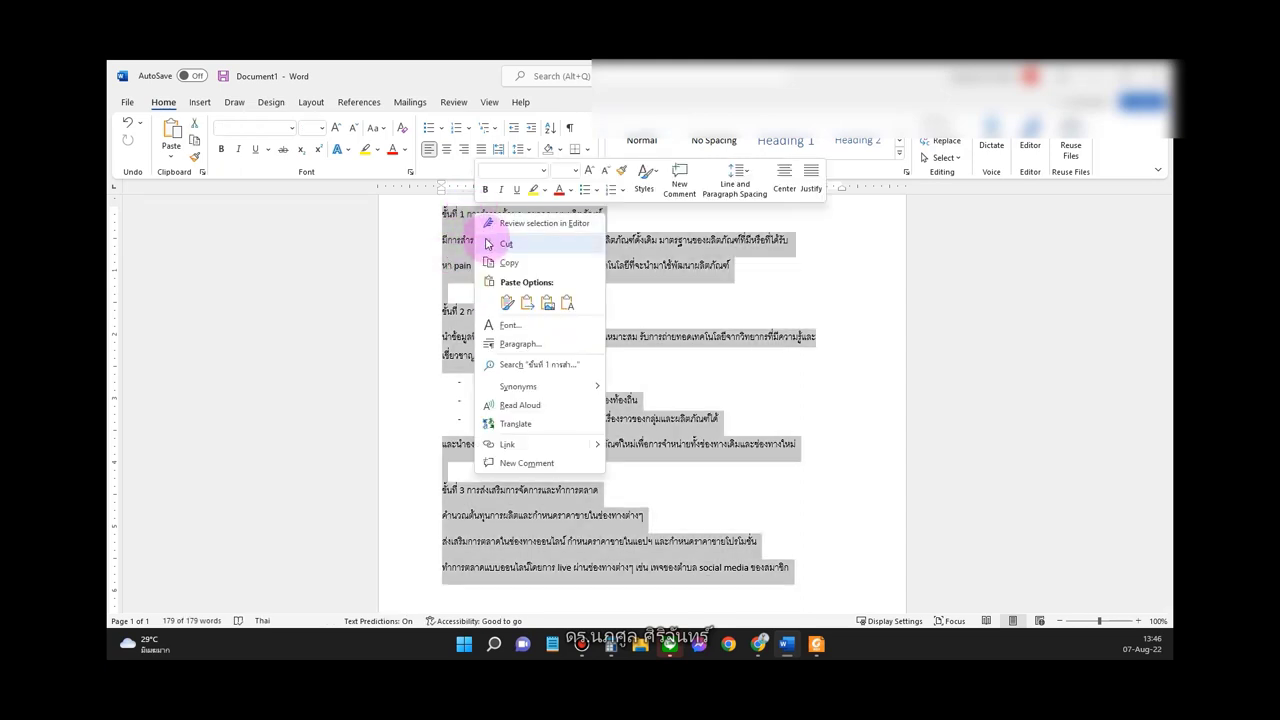
left_click(491, 262)
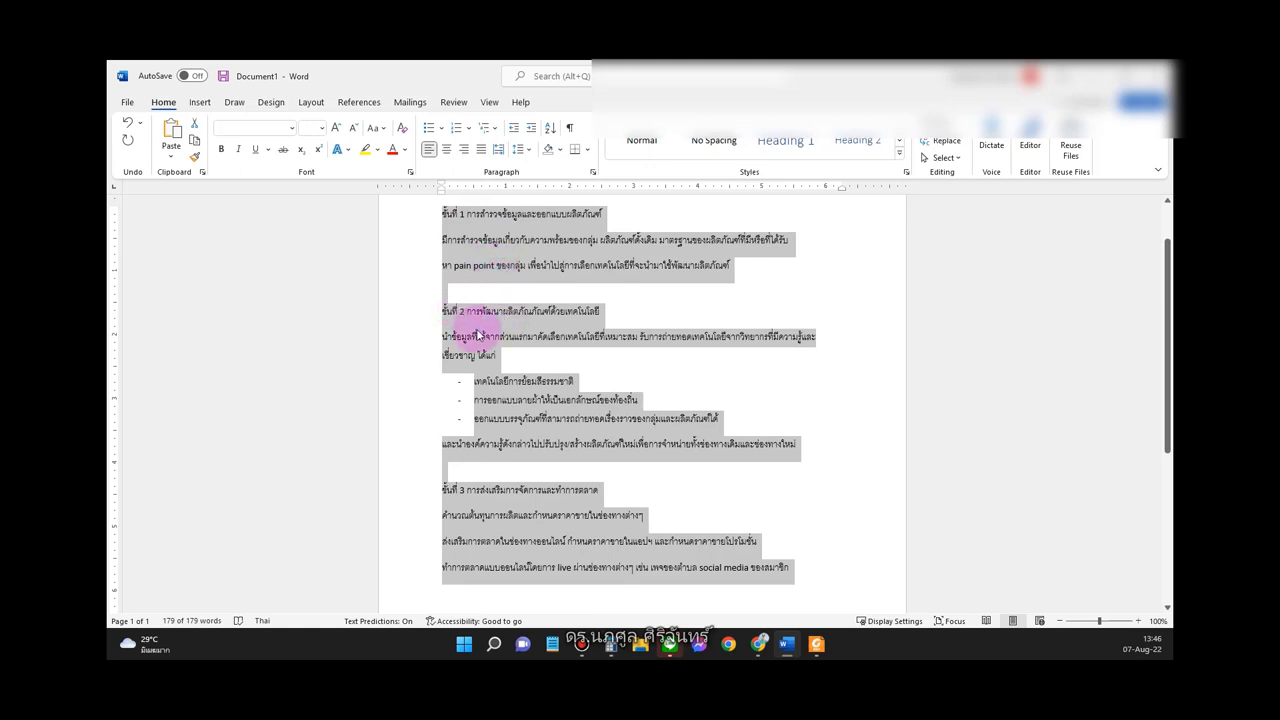
Step: Return to the U2T form in Chrome and paste the copied text into the Part 14 development steps description
left_click(759, 643)
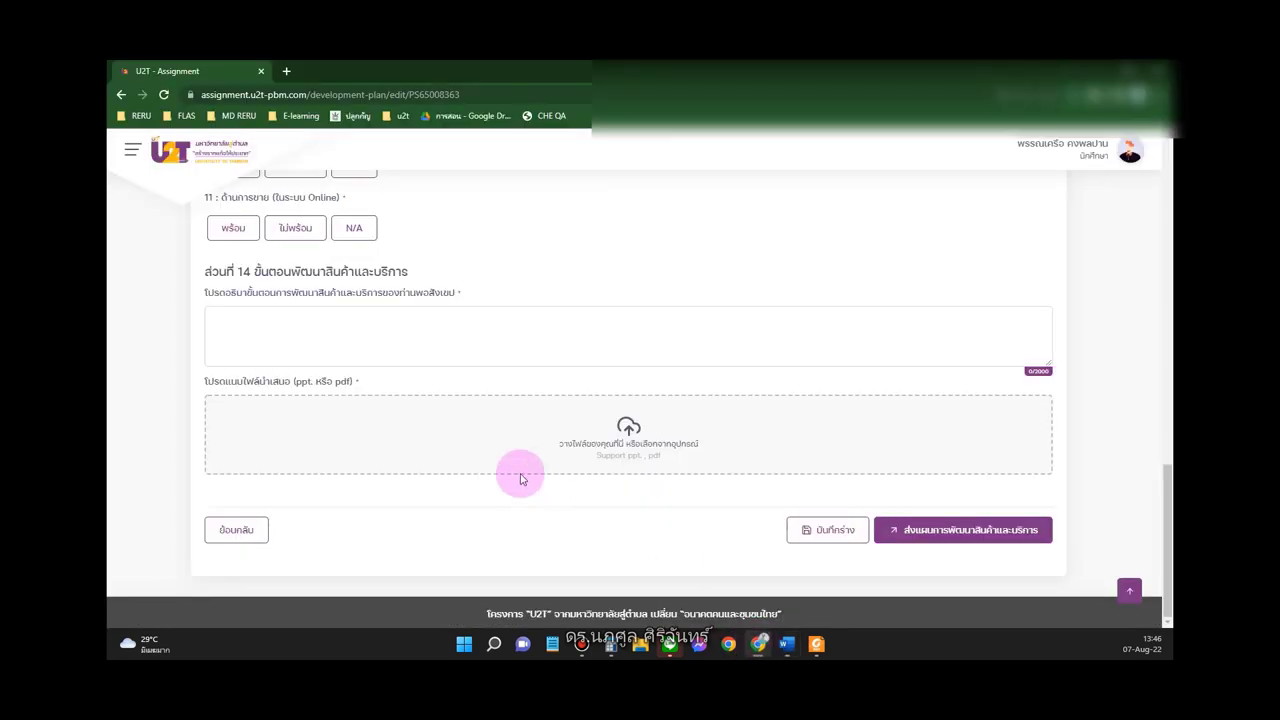
left_click(434, 334)
right_click(434, 334)
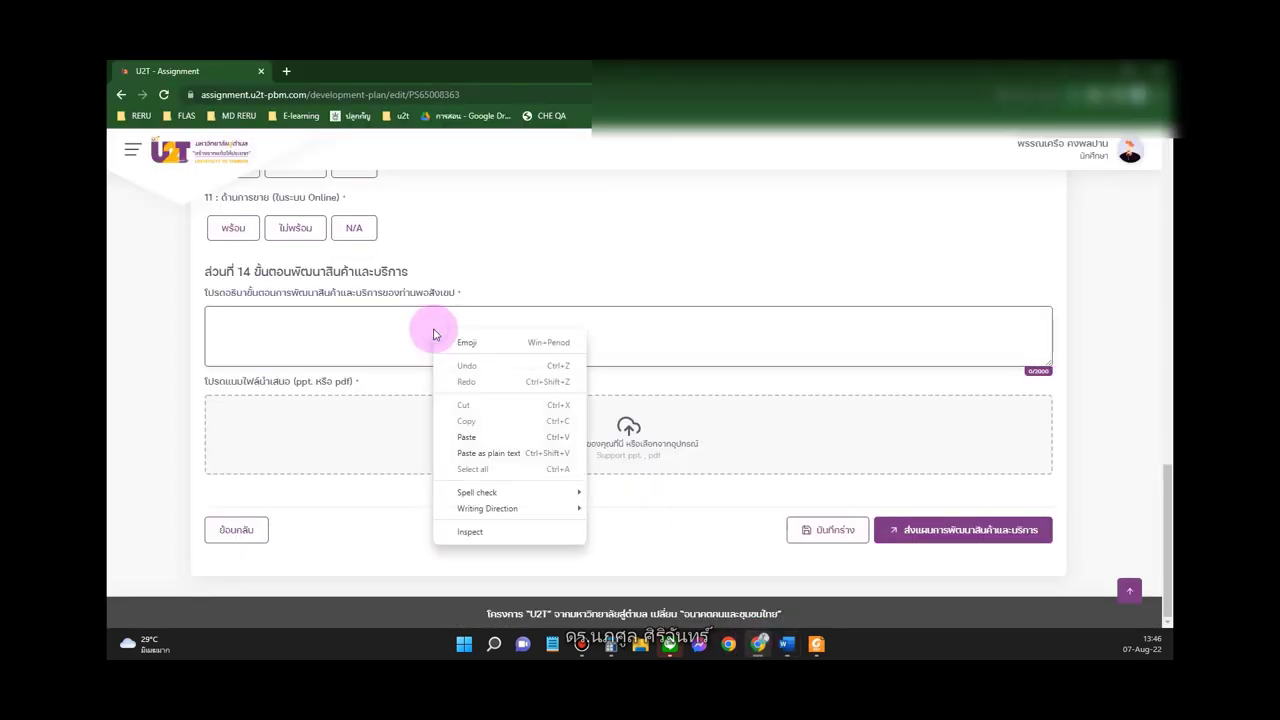
left_click(467, 437)
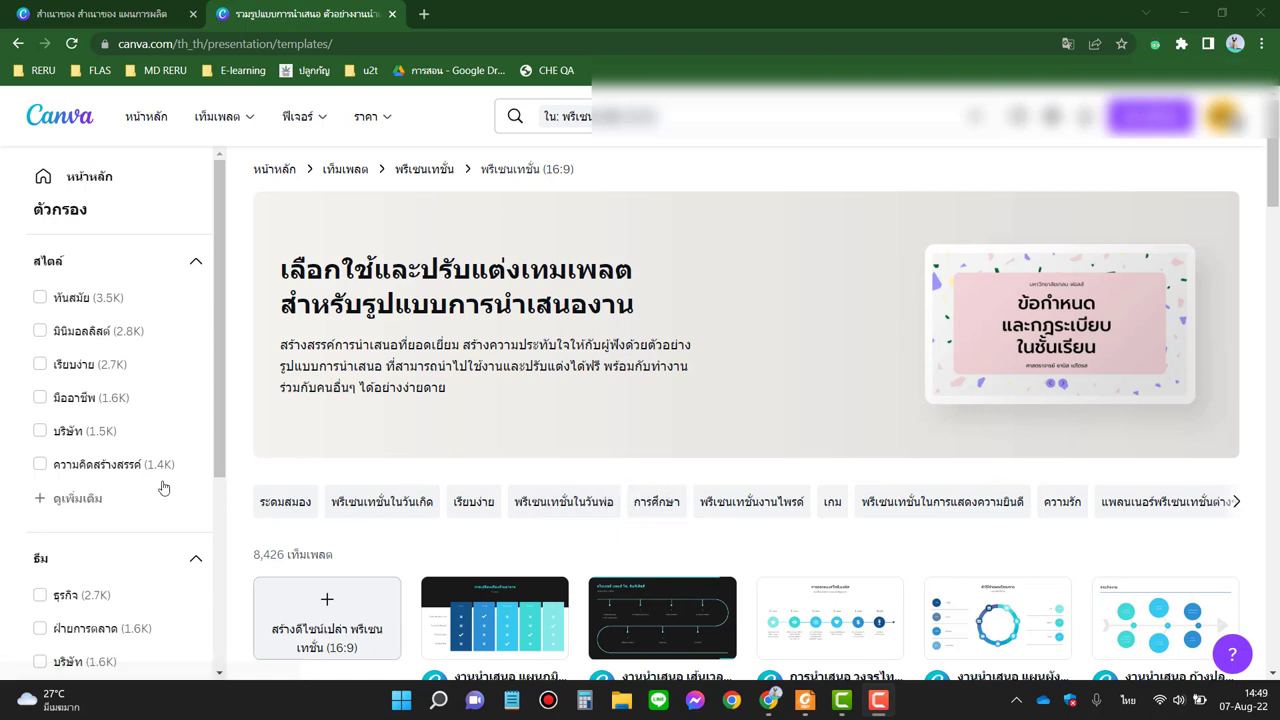
Step: Go from Canva's presentation templates to its home page and create a blank พรีเซนเทชั่น (16:9) design
scroll(233, 405, "down", 1)
scroll(233, 405, "down", 2)
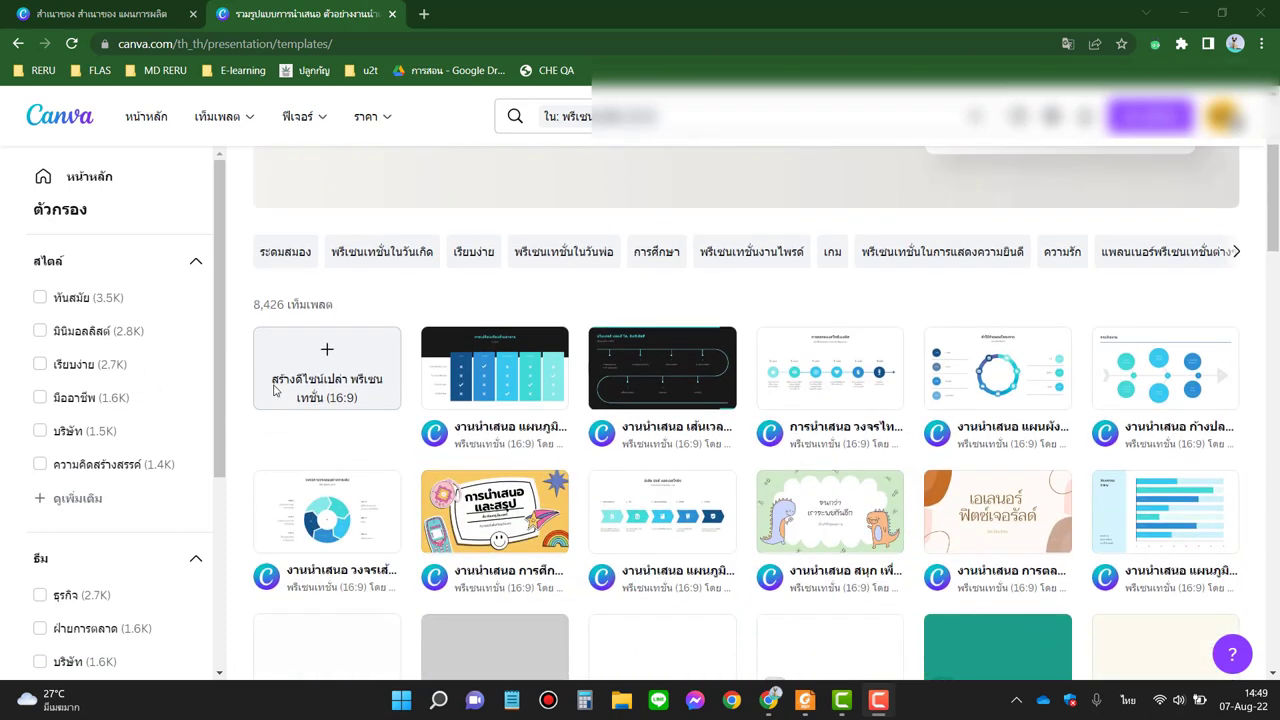
scroll(233, 405, "up", 3)
left_click(292, 176)
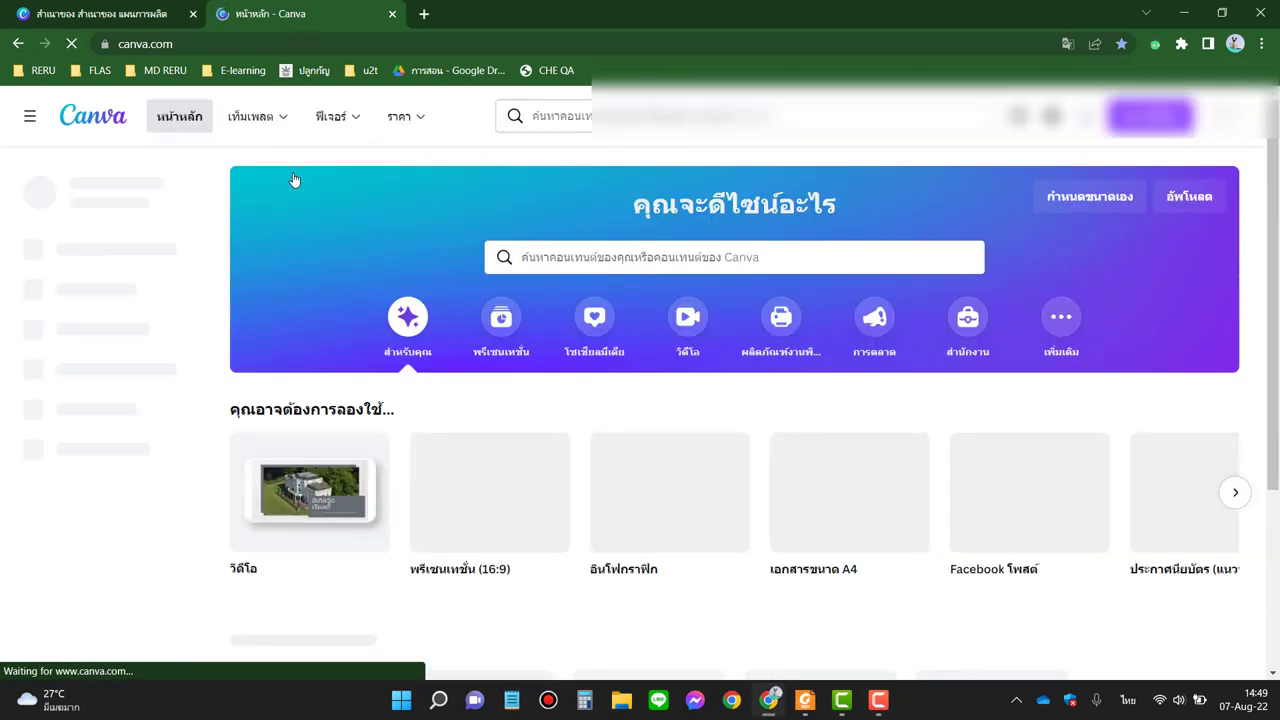
left_click(478, 493)
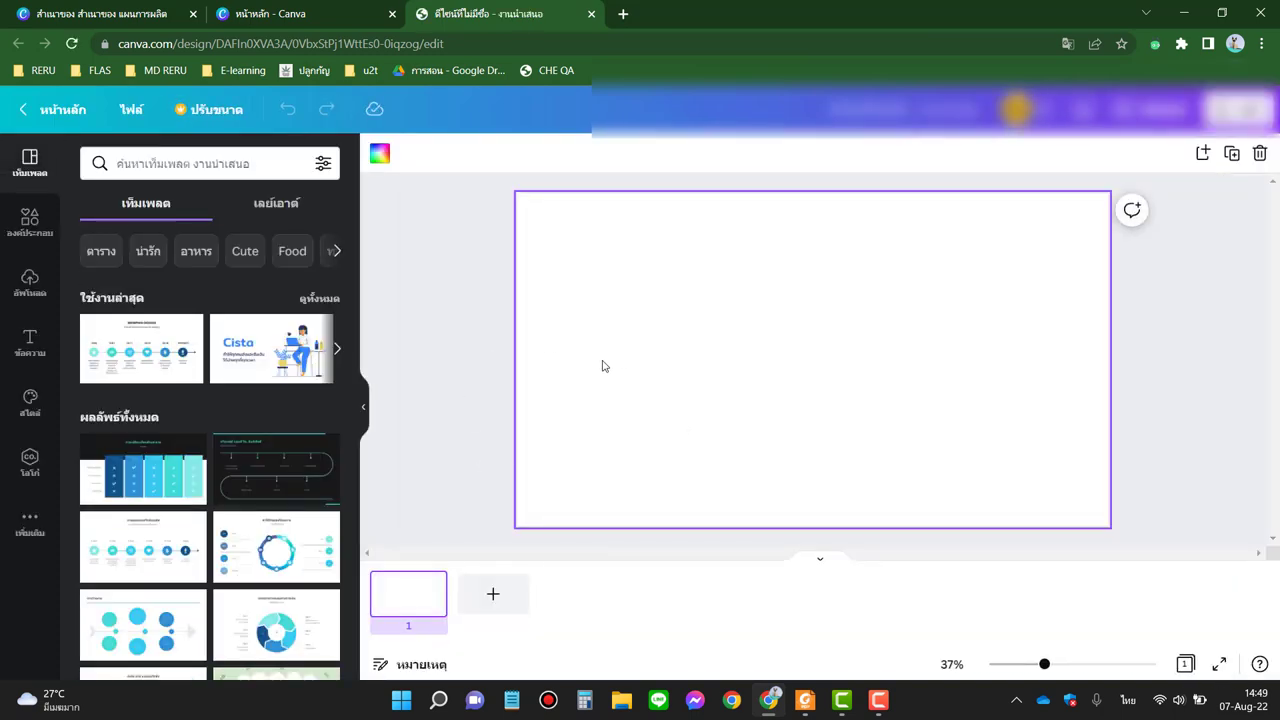
Step: Search the presentation templates for "timeline"
left_click(227, 163)
type("เ")
key("BackSpace")
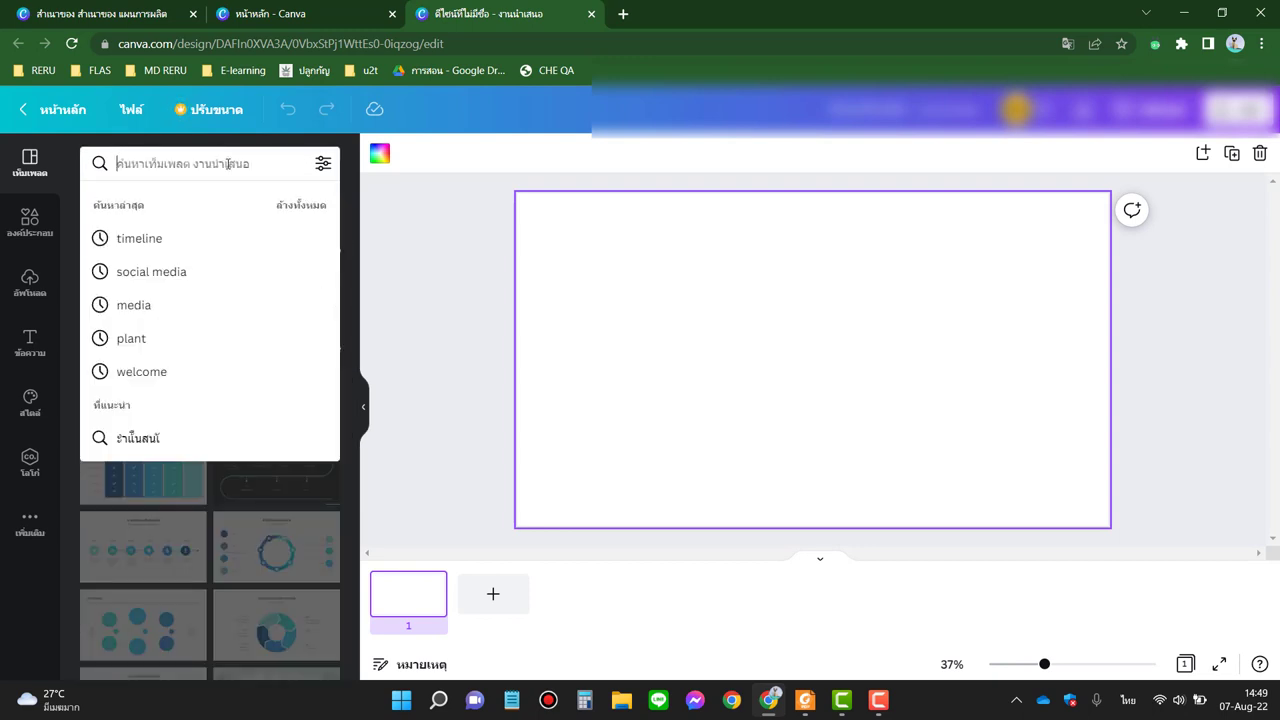
key("alt+shift")
type("timeline")
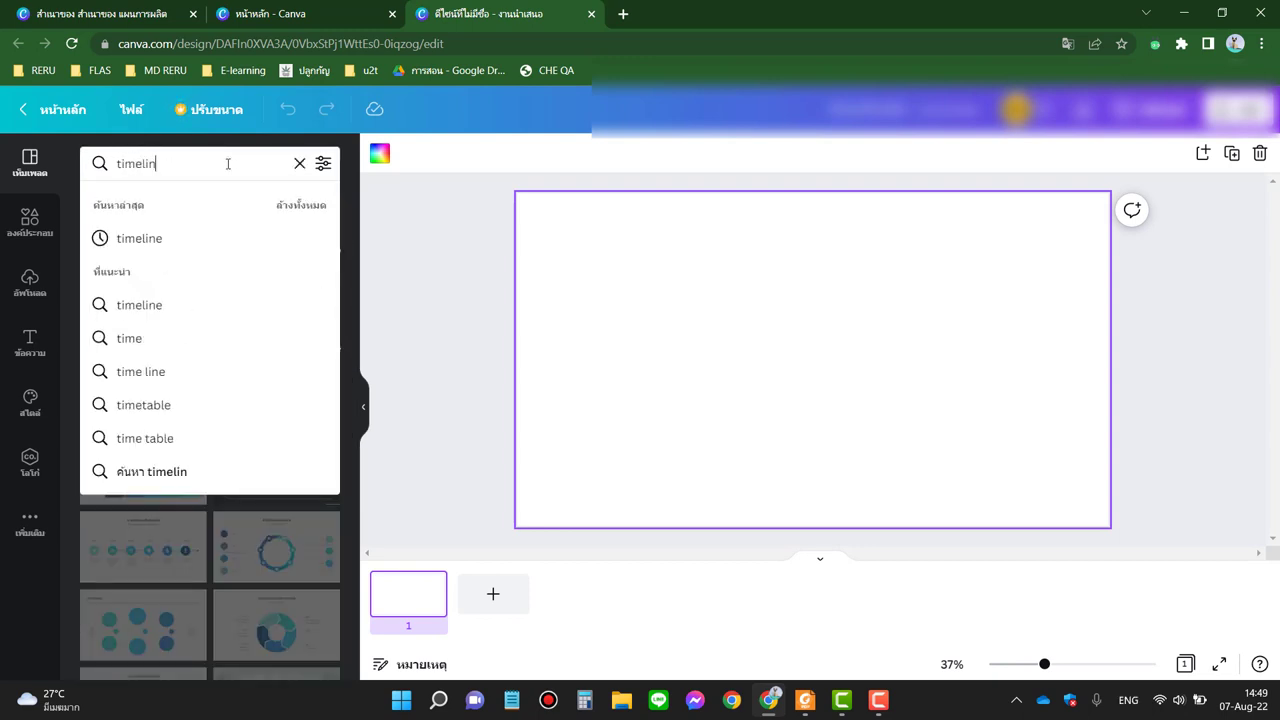
key("Return")
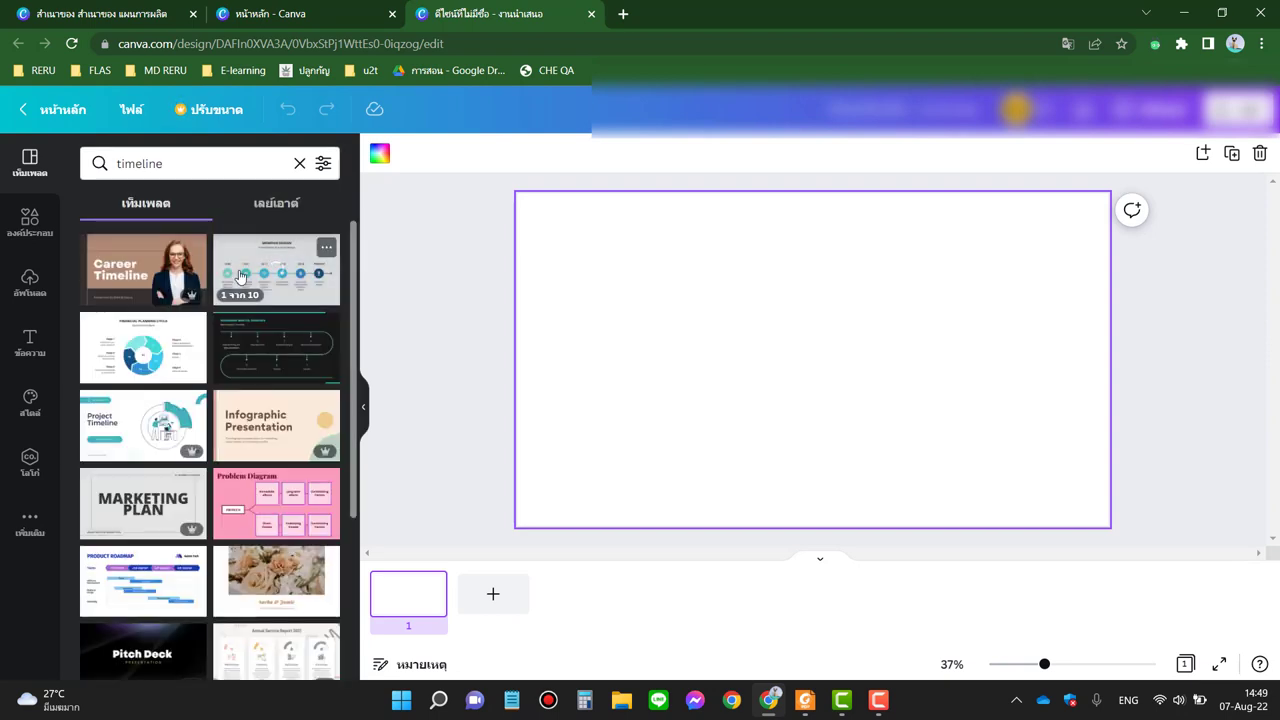
Step: Open the Blue Timeline Cycle Presentation template and apply its third layout, with icon squares along the bottom, to the blank page
scroll(245, 440, "down", 3)
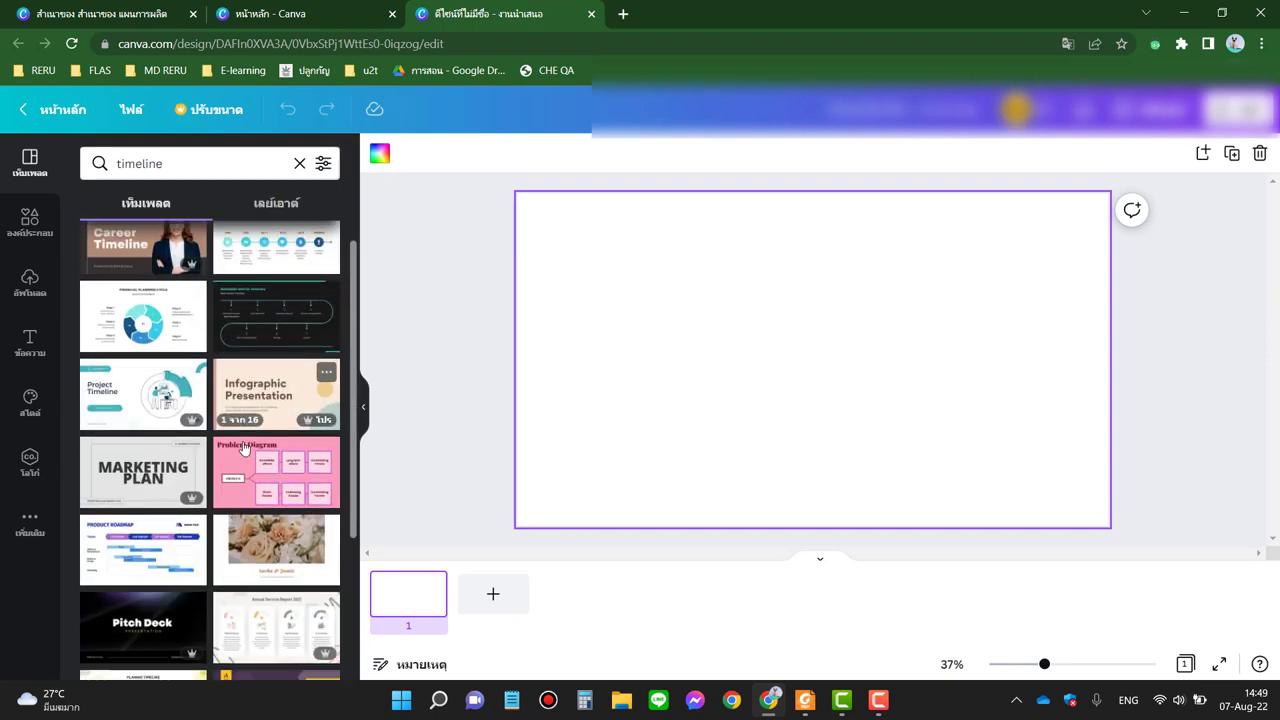
scroll(255, 445, "down", 2)
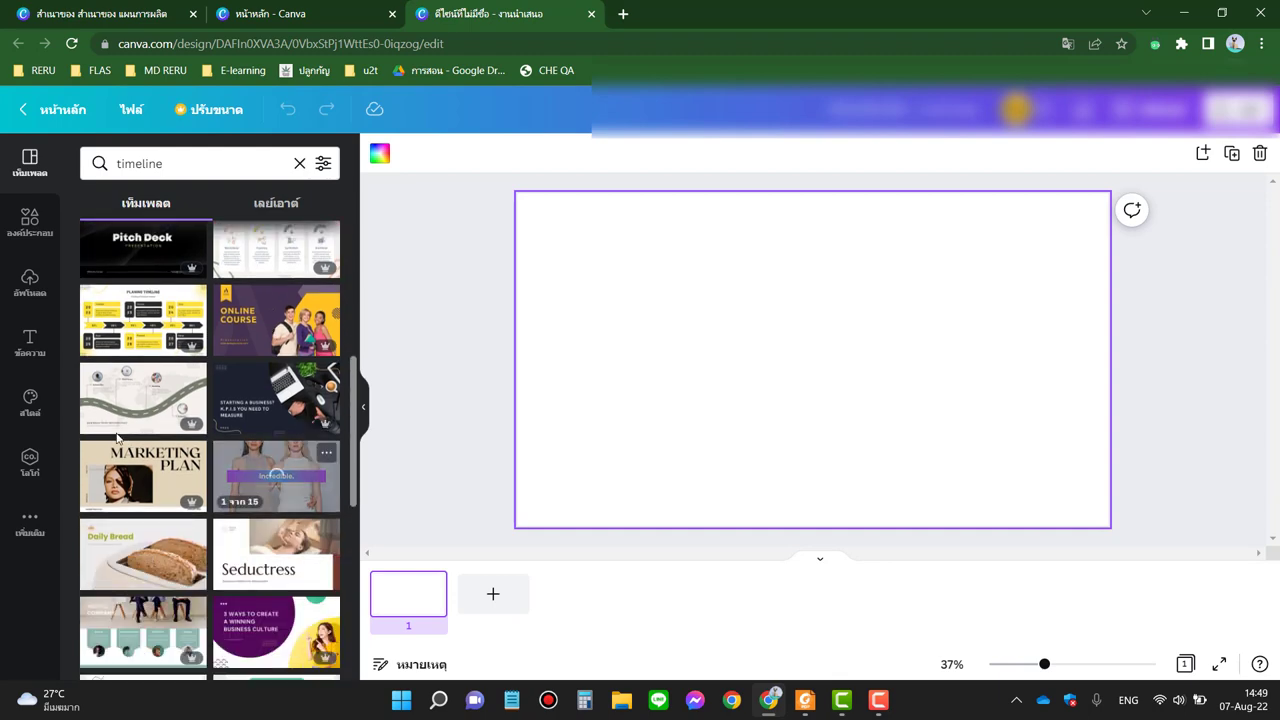
scroll(285, 302, "up", 5)
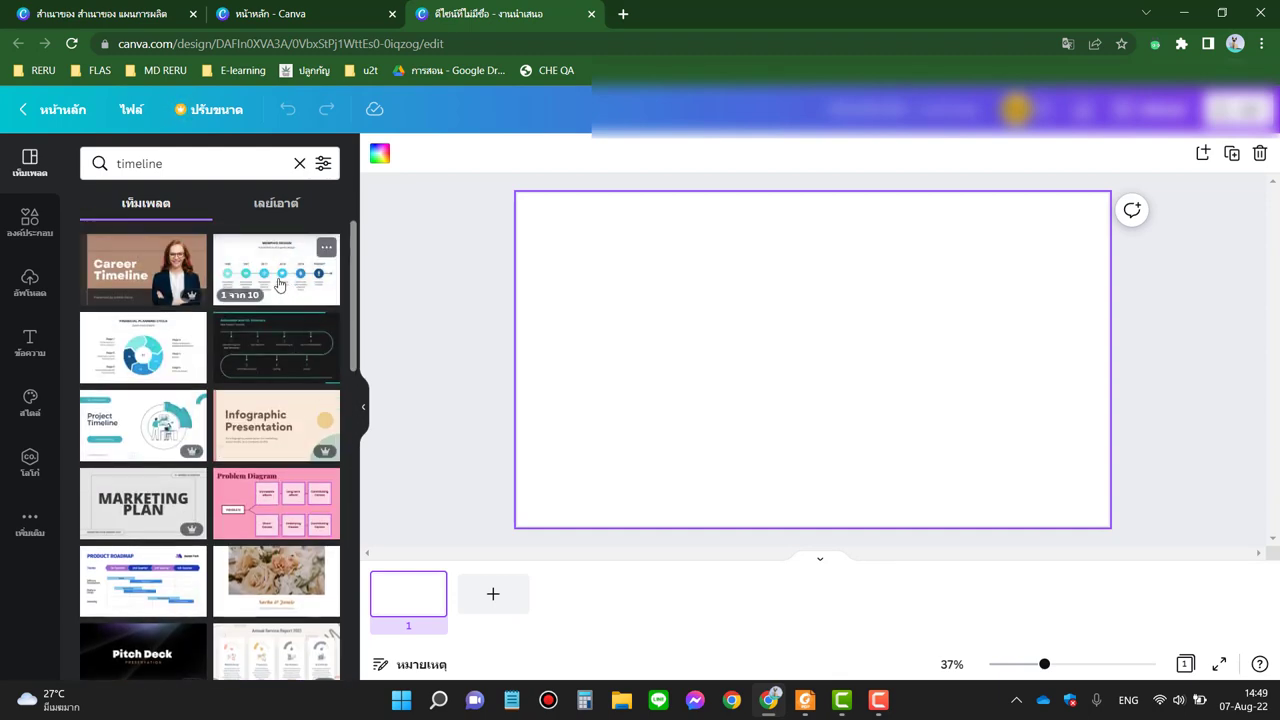
left_click(278, 274)
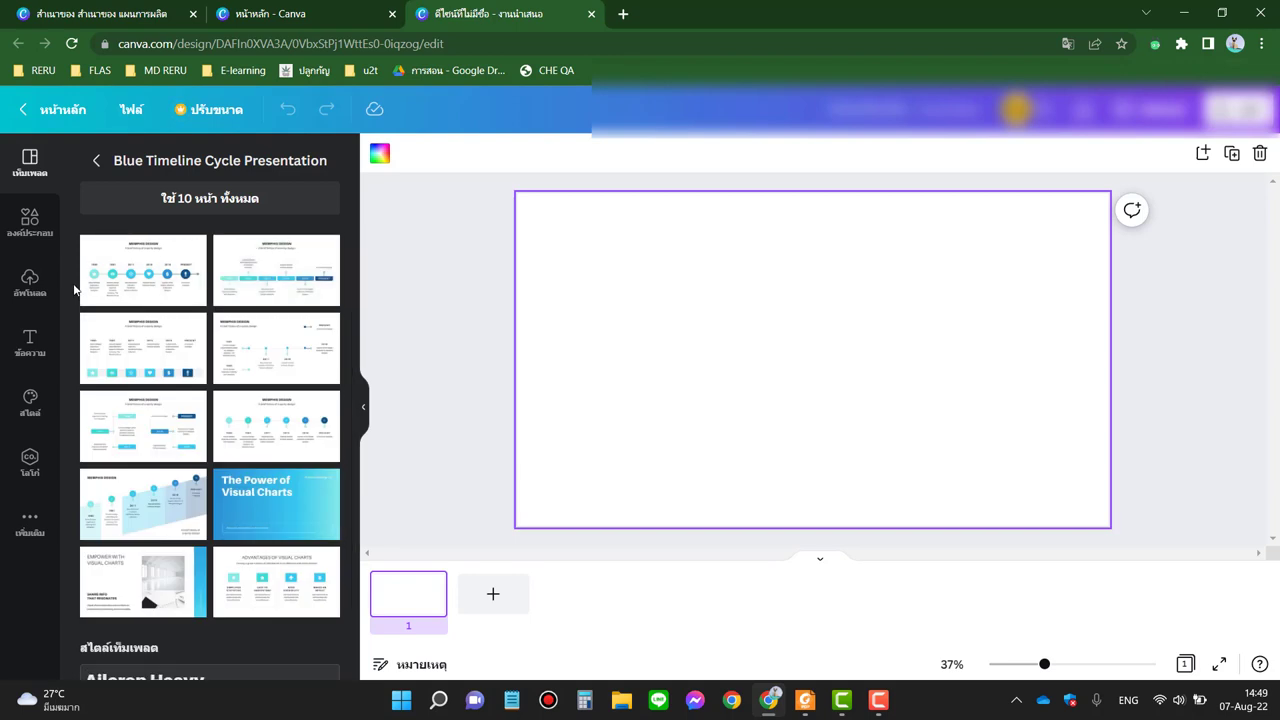
left_click(132, 357)
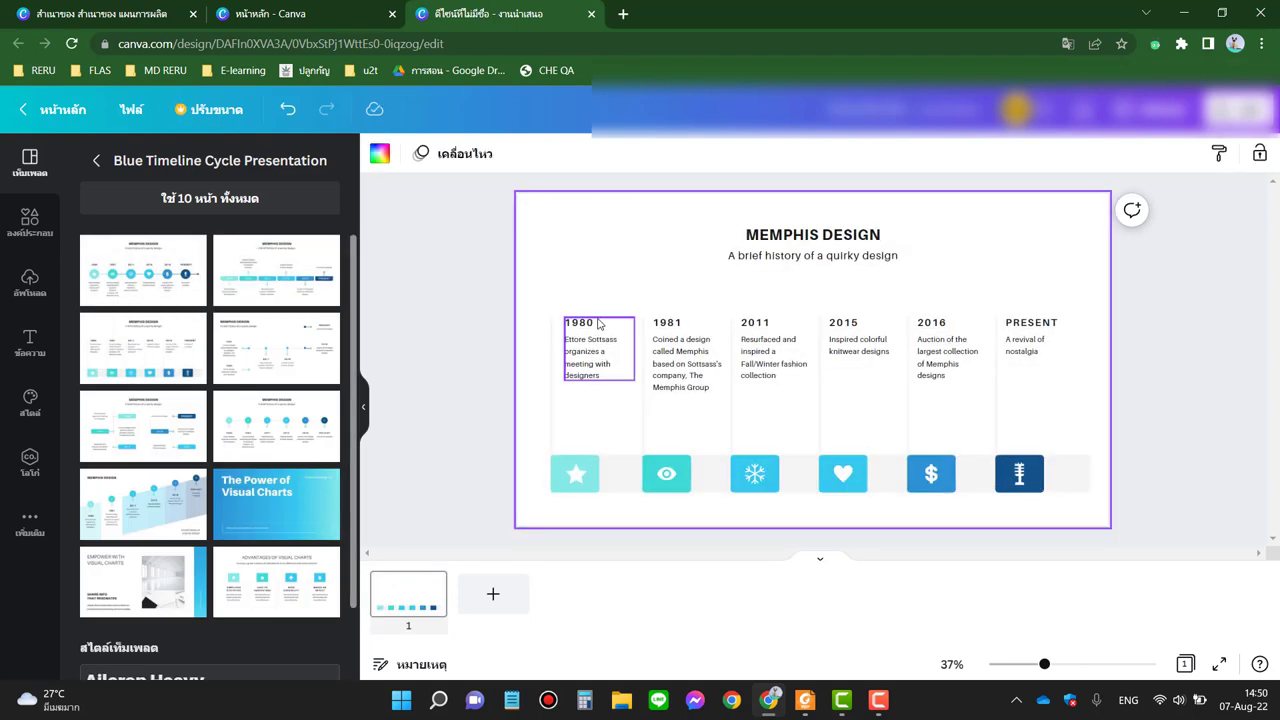
Step: Replace the slide title MEMPHIS DESIGN with "แผนพัฒนาผลิตภัณฑ์ผ้าทอ"
left_click(818, 236)
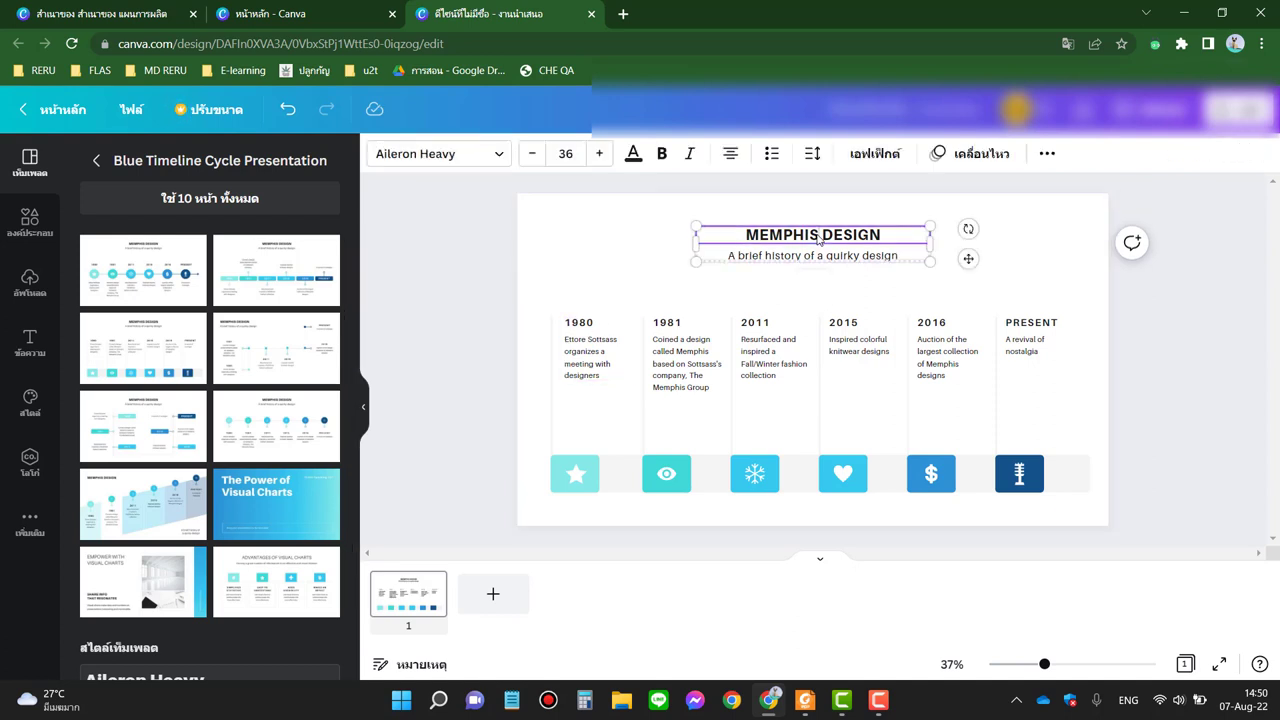
left_click(818, 236)
type("czo")
key("BackSpace")
key("BackSpace")
key("BackSpace")
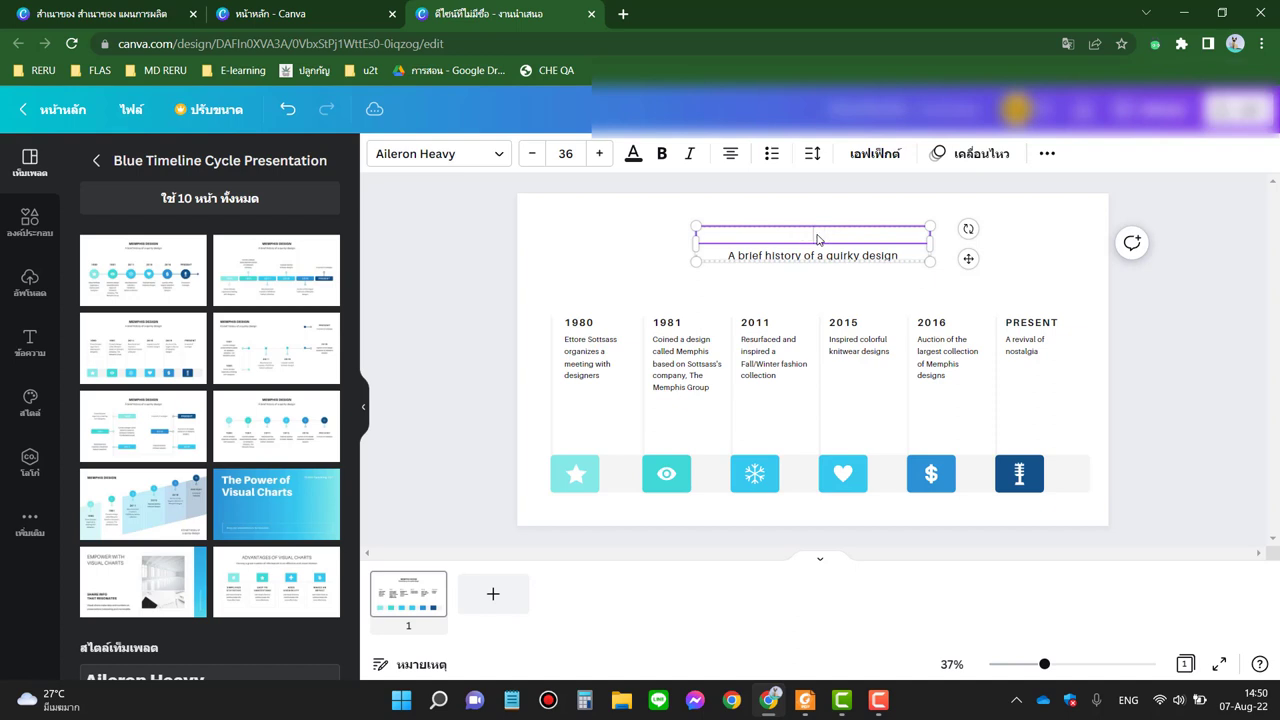
key("grave")
type("แผนผัฒนาผลิตภัณฑ์ผ้า")
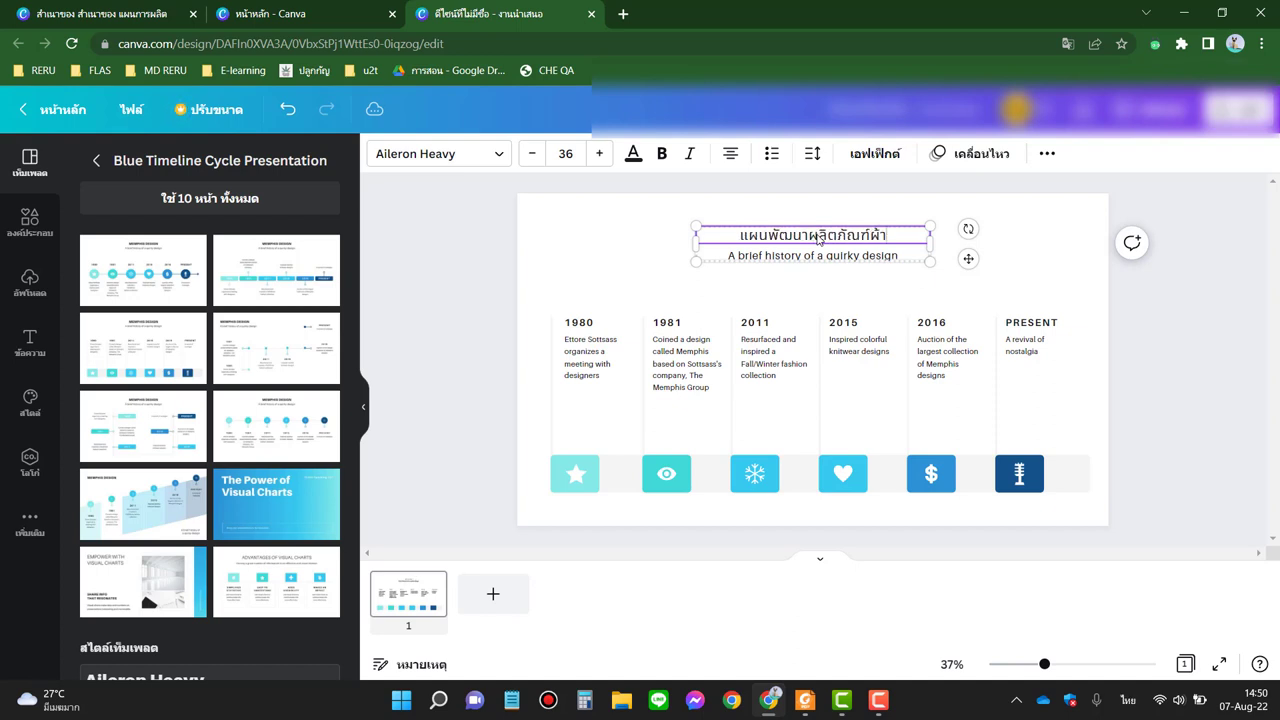
type("ทอ")
Step: Replace the subtitle under the title with "ตำบลดอกล้ำ อำเภอปทุมรัตน์ จังหวัดร้อยเอ็ด"
left_click(890, 256)
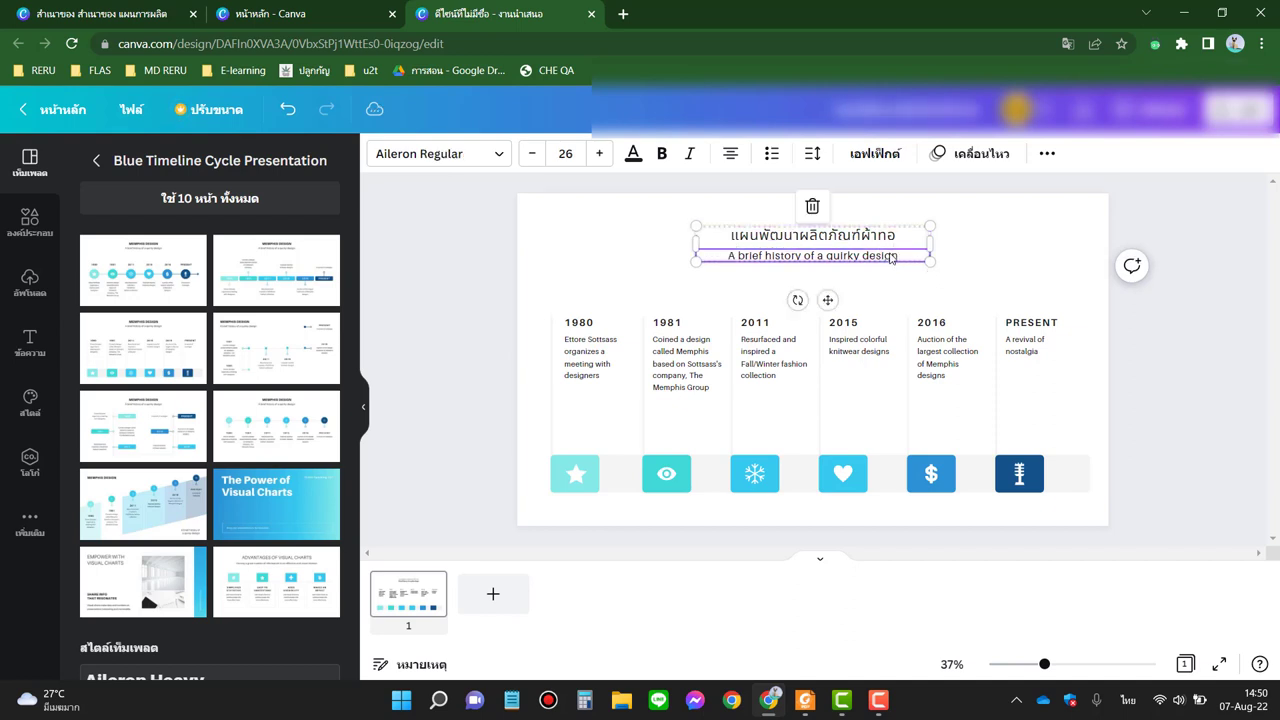
double_click(890, 256)
type("ตำ")
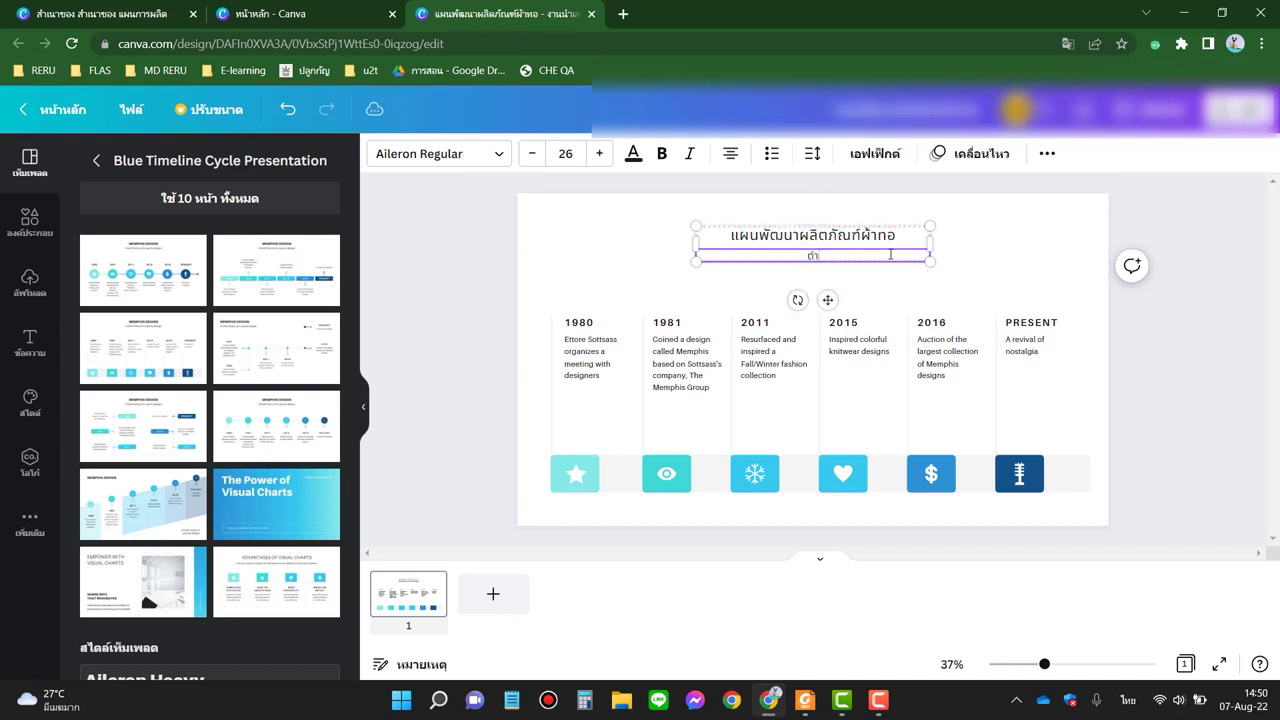
type("บลดอกล้ำ อำเภอปทุมรัตน์ จัง")
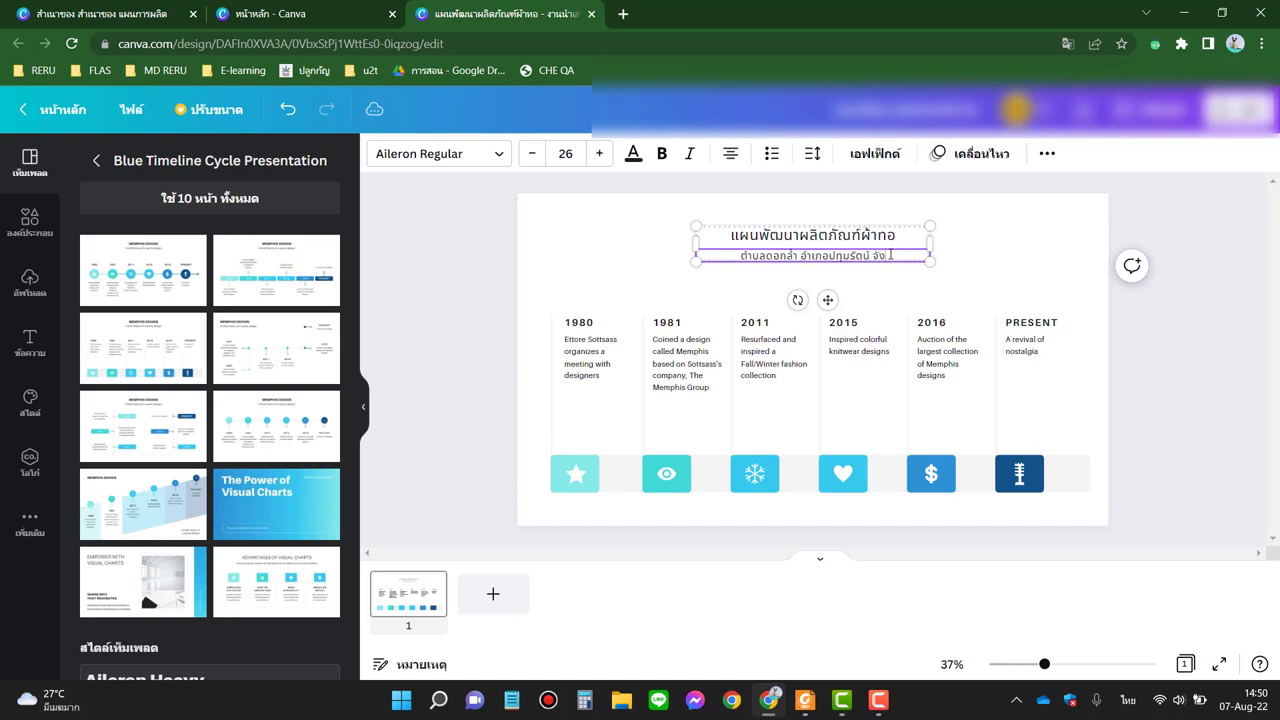
type("หวัดร้อยเอ็ด")
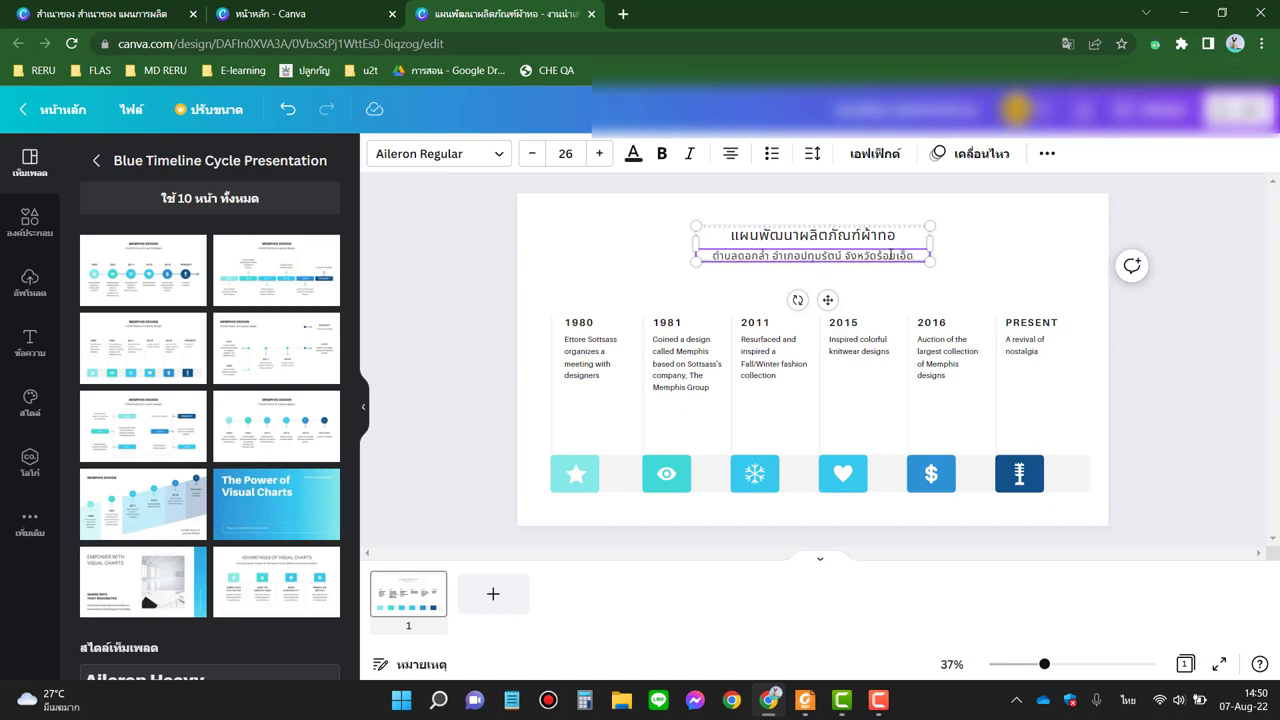
Step: Change the first timeline column's heading to "กรกฎาคม 2565" on two lines
left_click(600, 325)
left_click(598, 325)
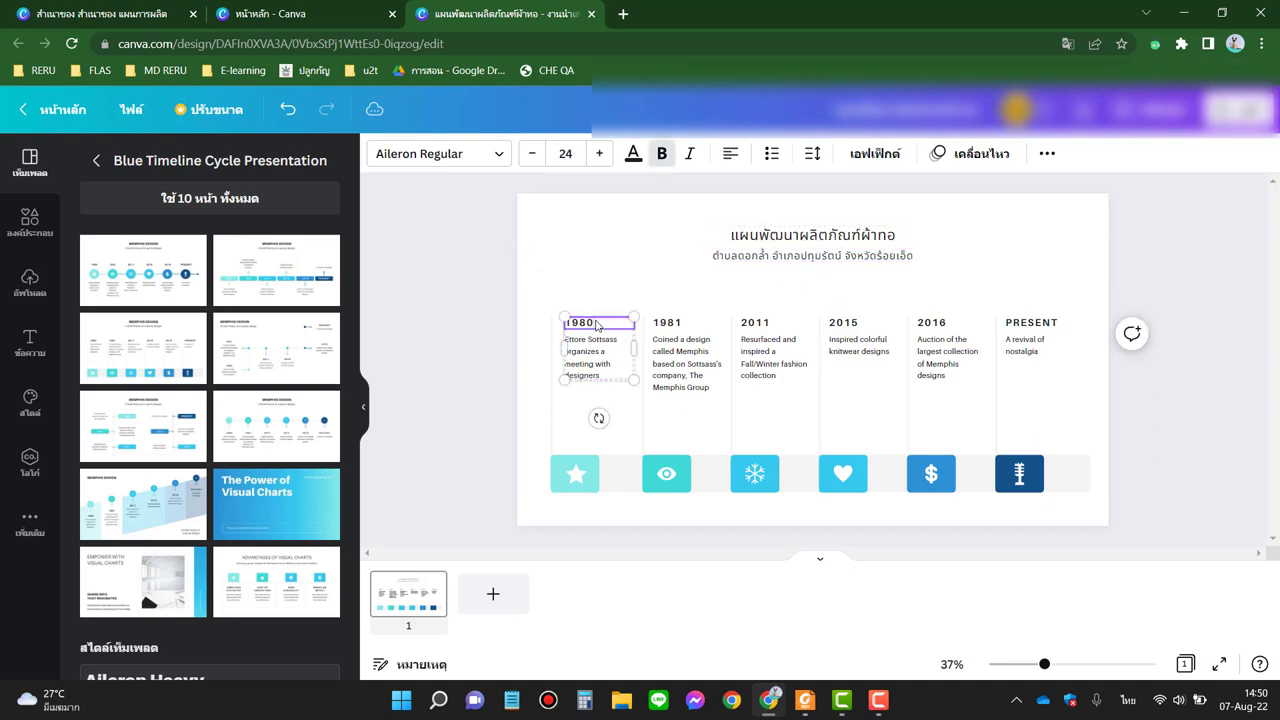
double_click(597, 325)
type("กรกฎาคม")
key("Return")
key("grave")
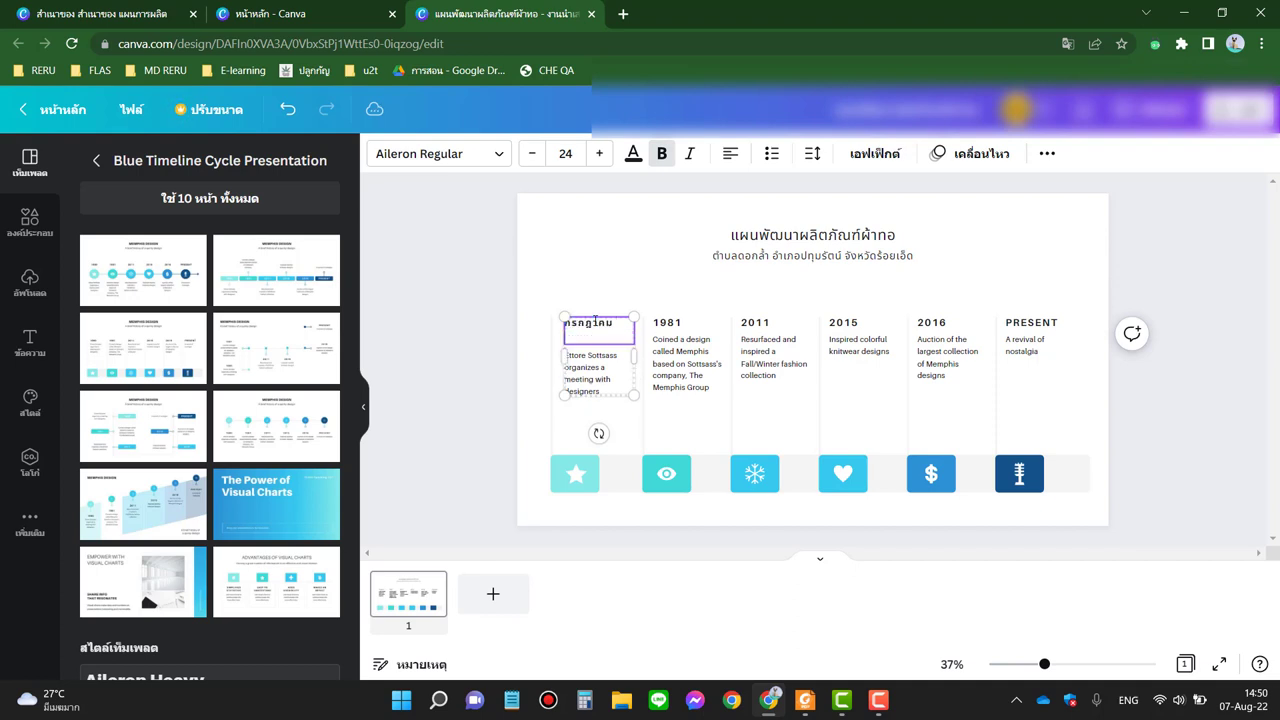
key("grave")
Step: Replace the first timeline column's description with "สำรวจข้อมูลผลิตภัณฑ์ในท้องถิ่น"
left_click(592, 390)
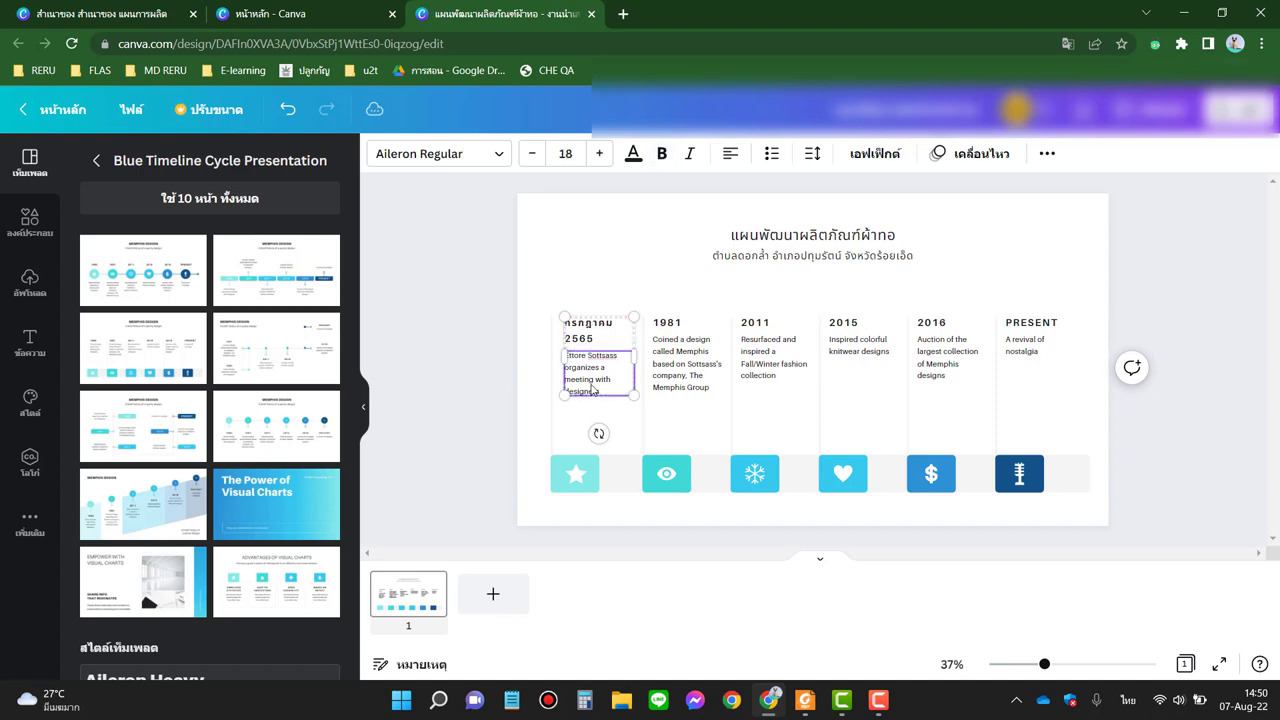
double_click(593, 388)
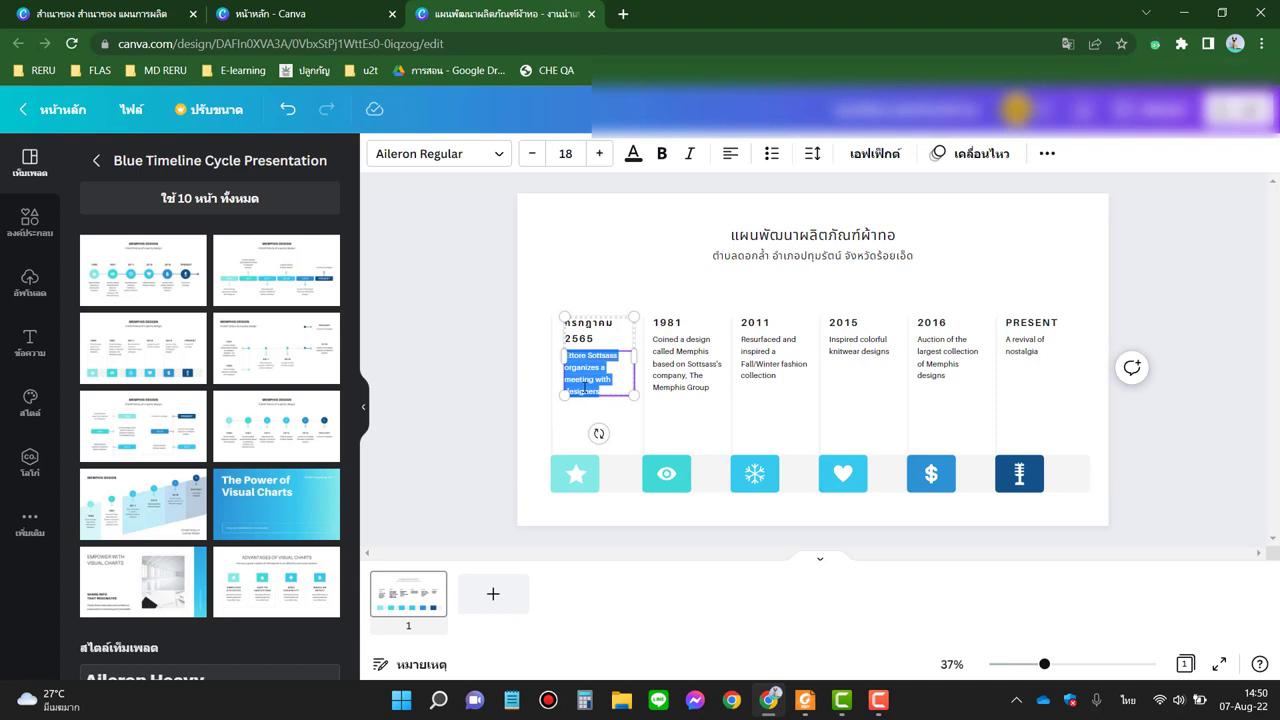
key("BackSpace")
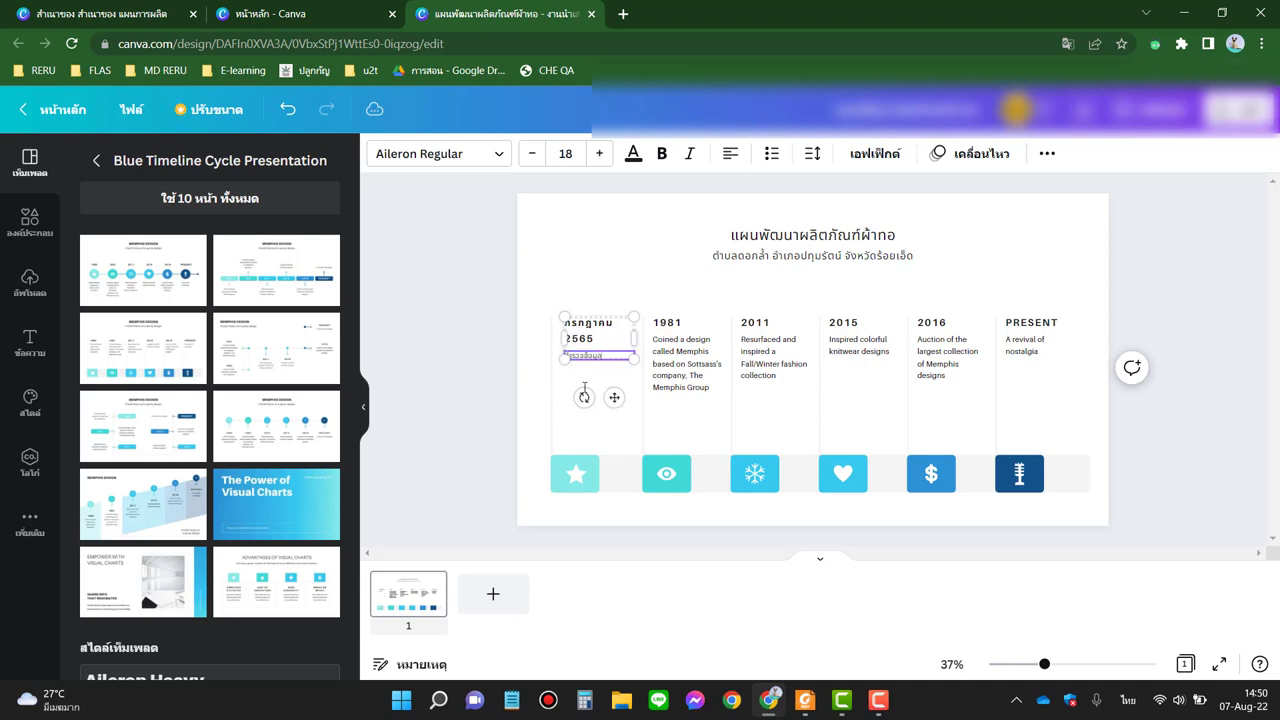
type("ฑ์")
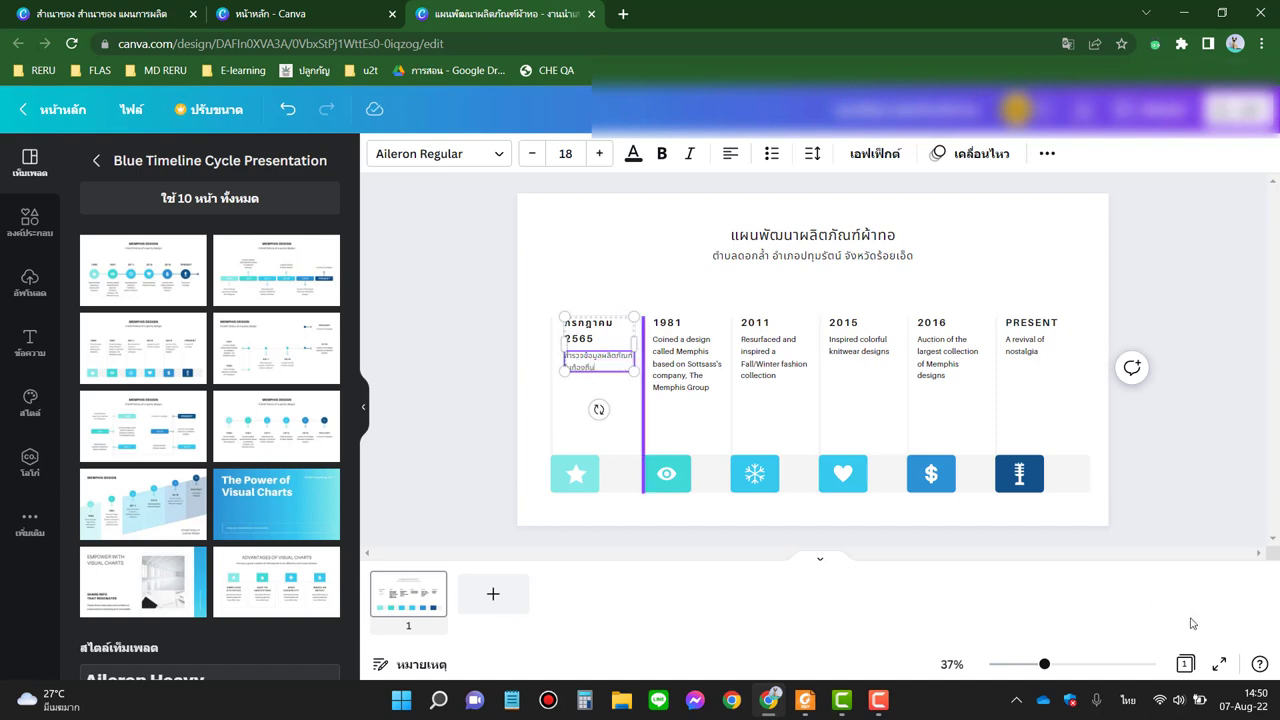
Step: Change the second timeline column's heading from the year 1981 to "กรกฎาคม 2565" on two lines
left_click_drag(1046, 666, 1061, 665)
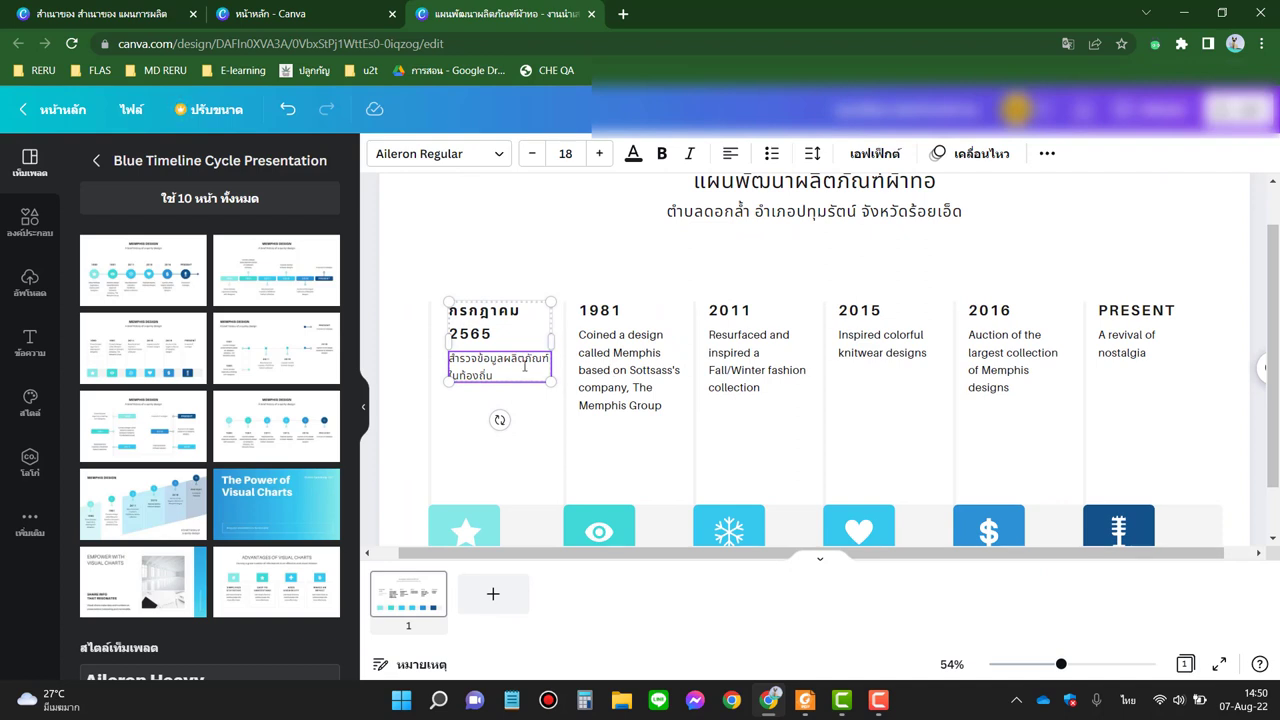
left_click(619, 313)
double_click(619, 313)
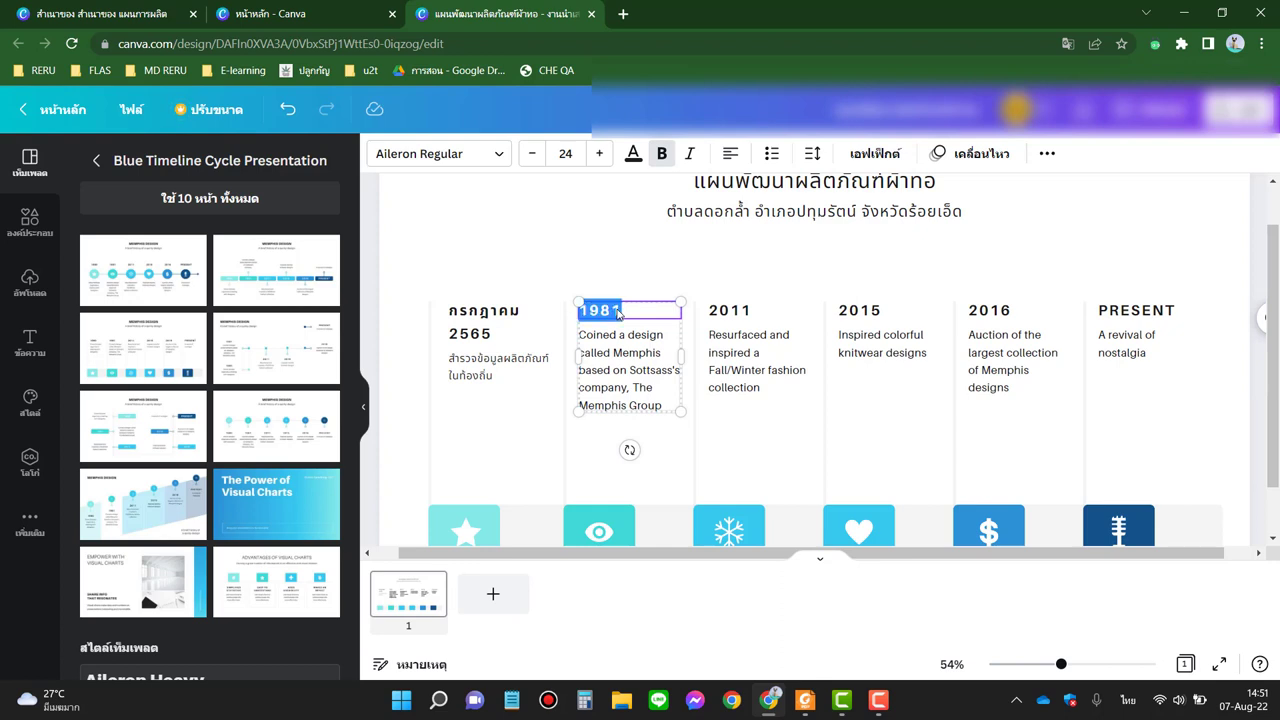
type("กรกฎาคม")
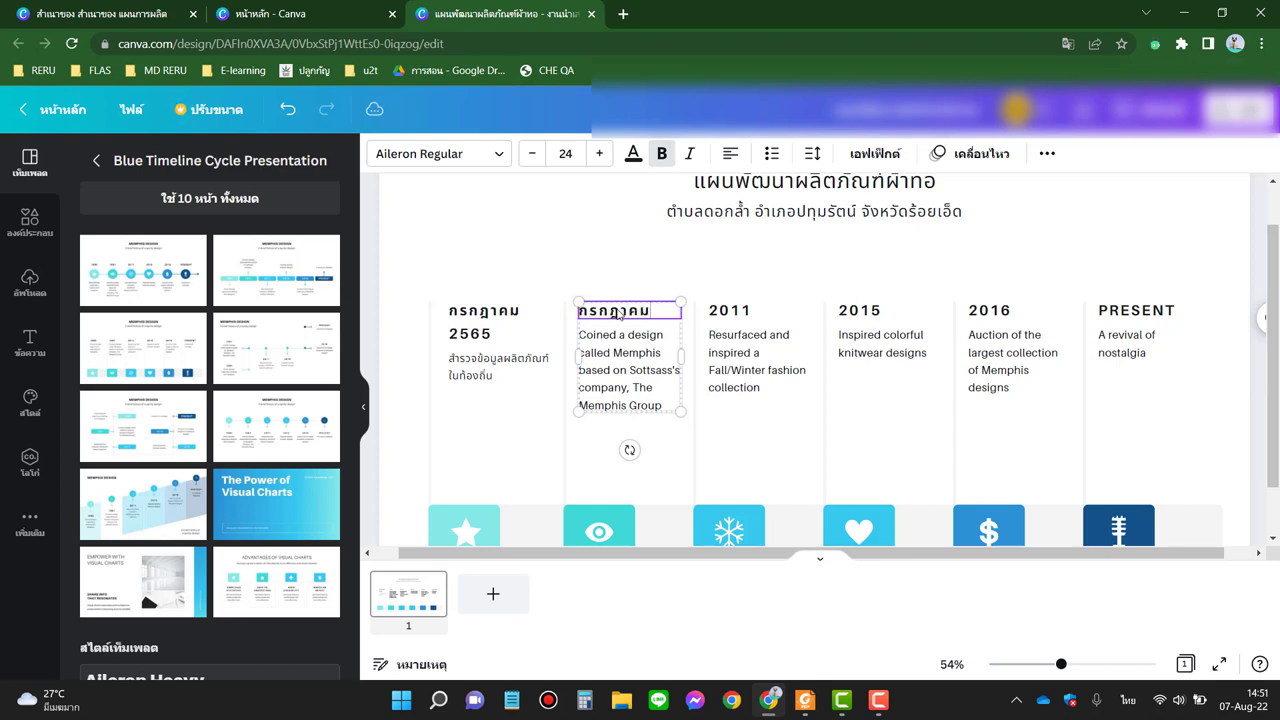
key("alt+shift")
type("2565")
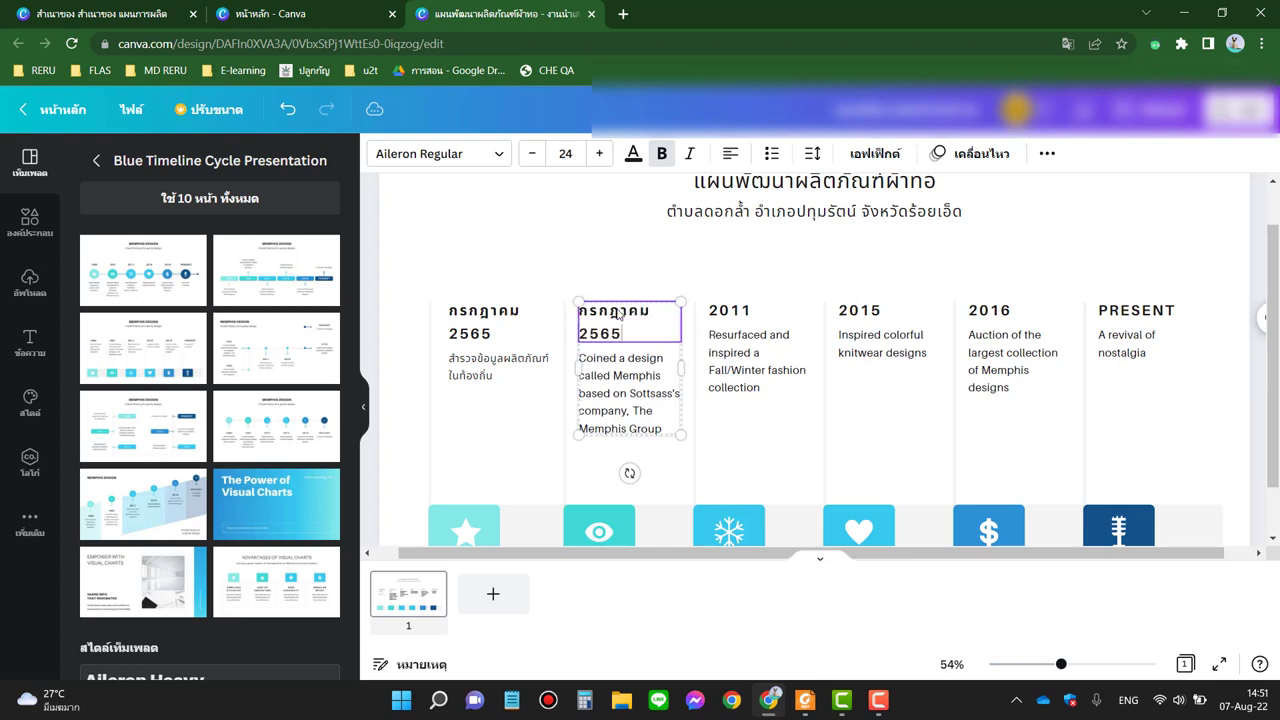
Step: Replace the second timeline column's description with "เขียนแผนธุรกิจและพัฒนาผลิตภัณฑ์"
left_click(630, 380)
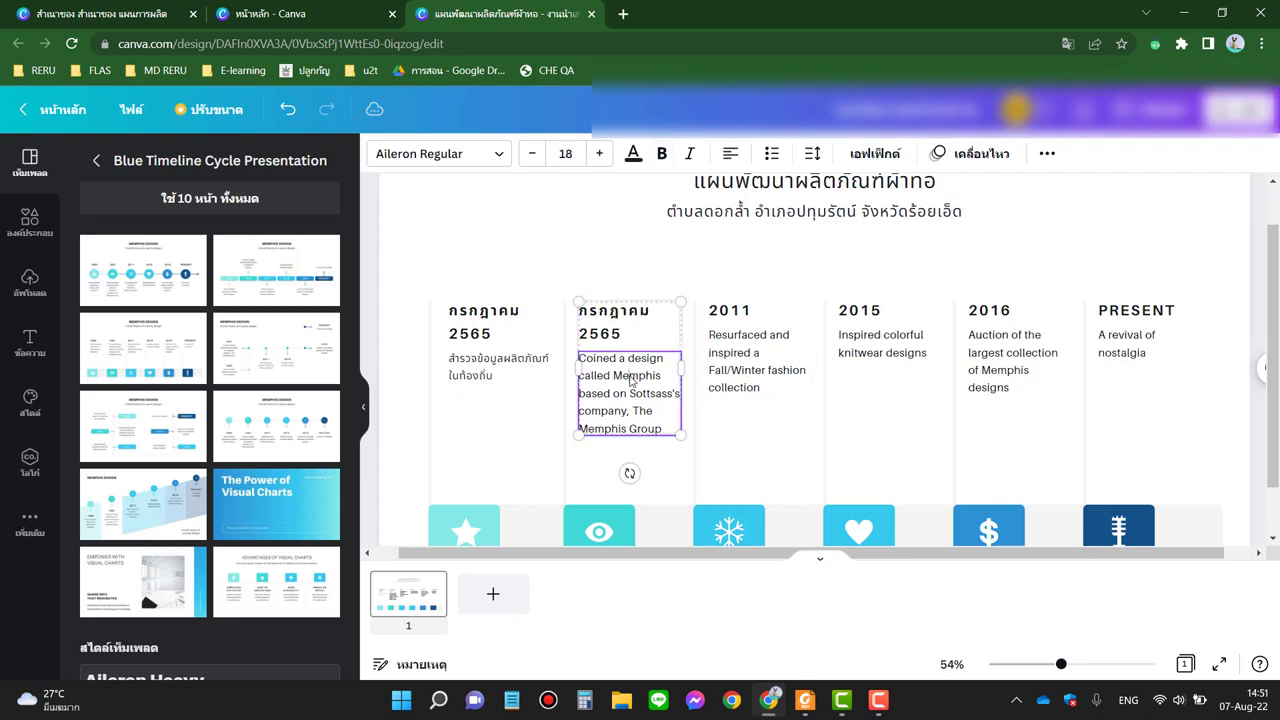
triple_click(630, 380)
key("BackSpace")
type("g-upo")
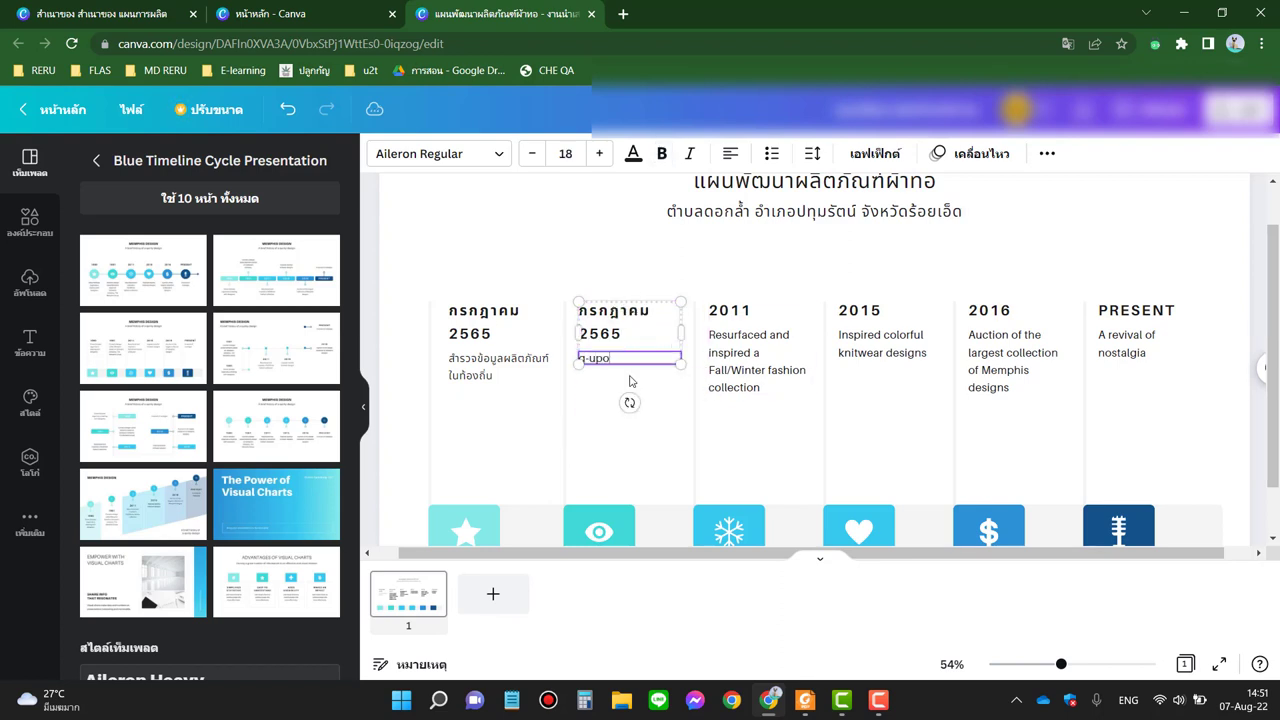
key("BackSpace")
key("BackSpace")
key("BackSpace")
key("BackSpace")
key("BackSpace")
key("grave")
type("เขียนแผนร")
type("ุรกิจและพัฒนาผลิตภัณฑ์")
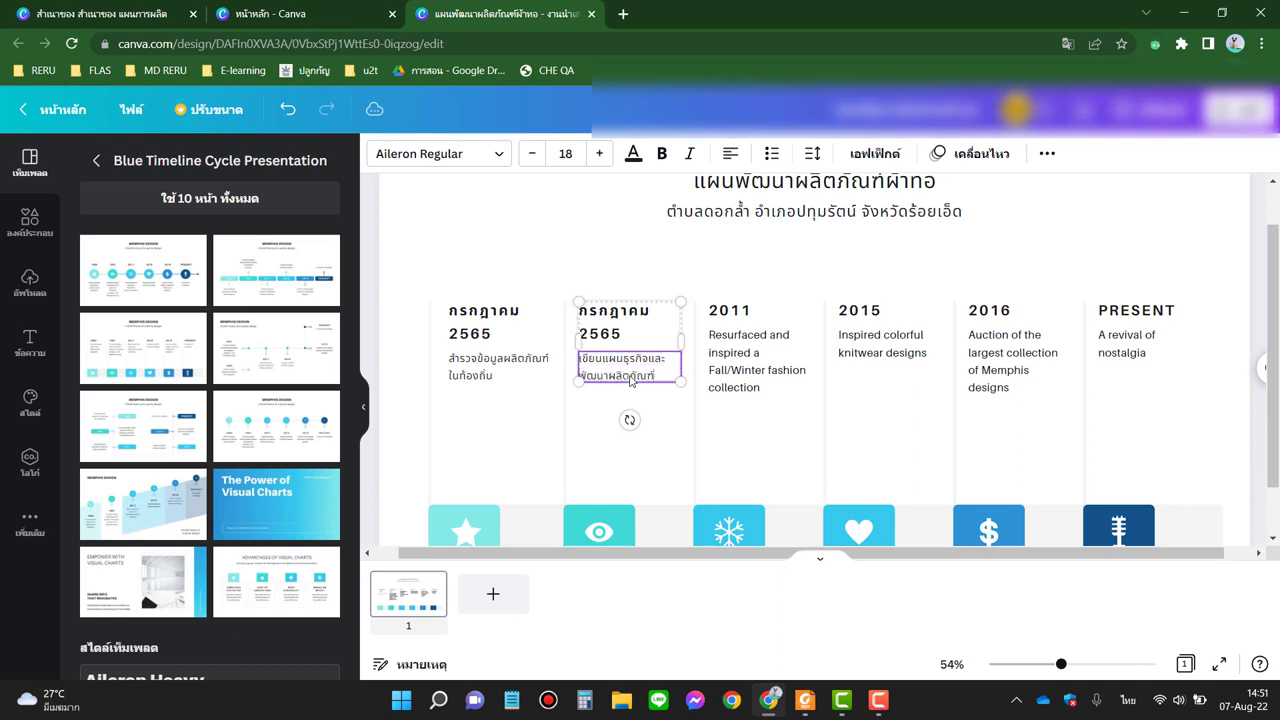
Step: Change the third timeline column's heading to "สิงหาคม 2565" on two lines and make it bold
left_click(730, 316)
left_click(730, 316)
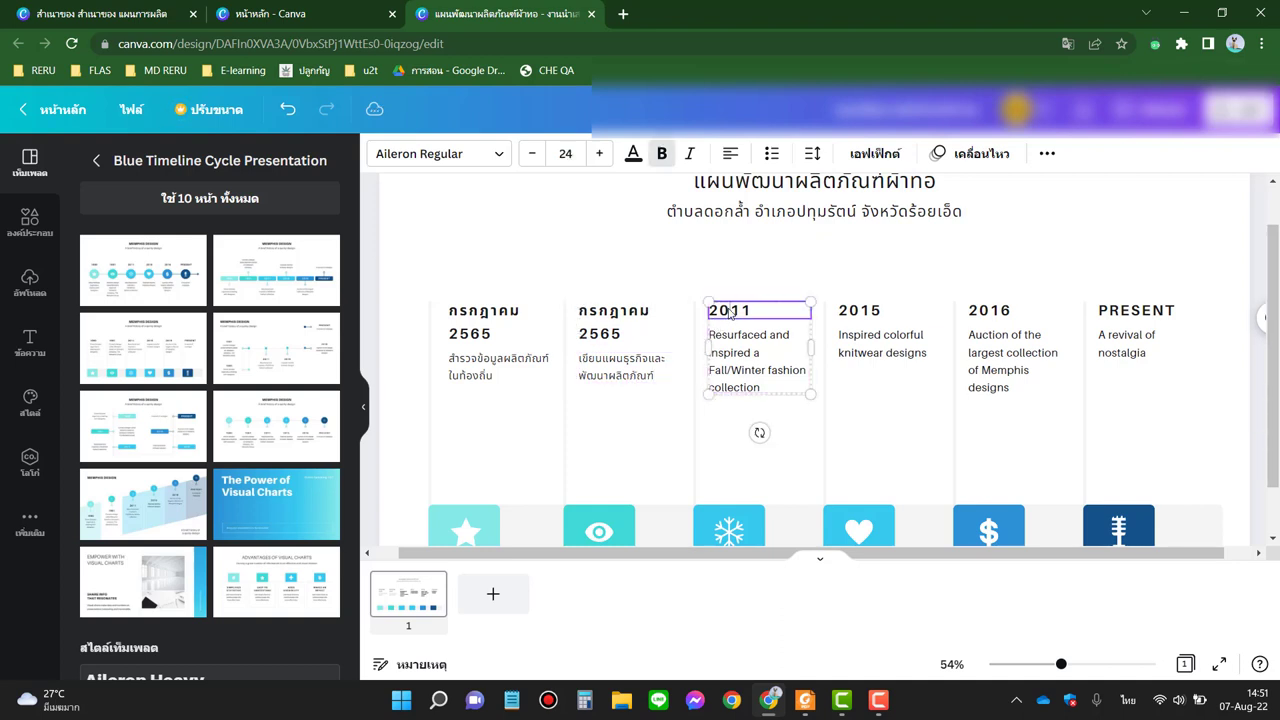
key("grave")
double_click(729, 312)
type("lb'")
type("หาคม")
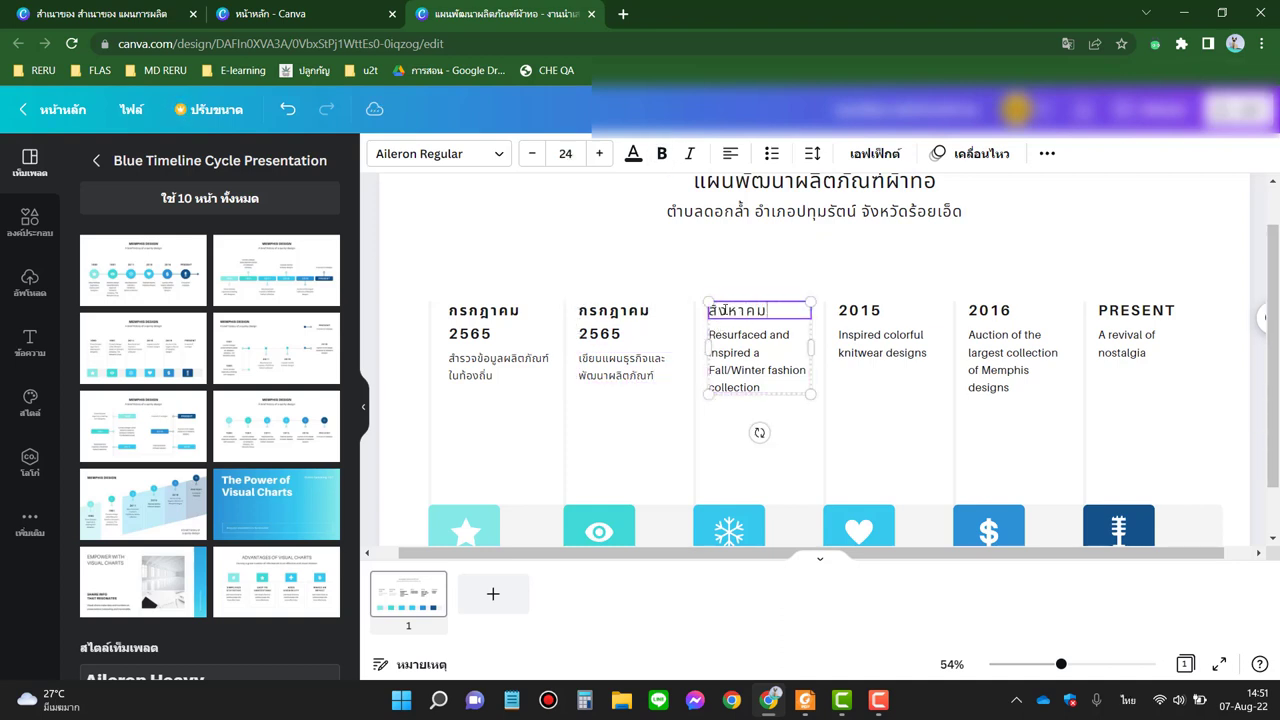
type("2565")
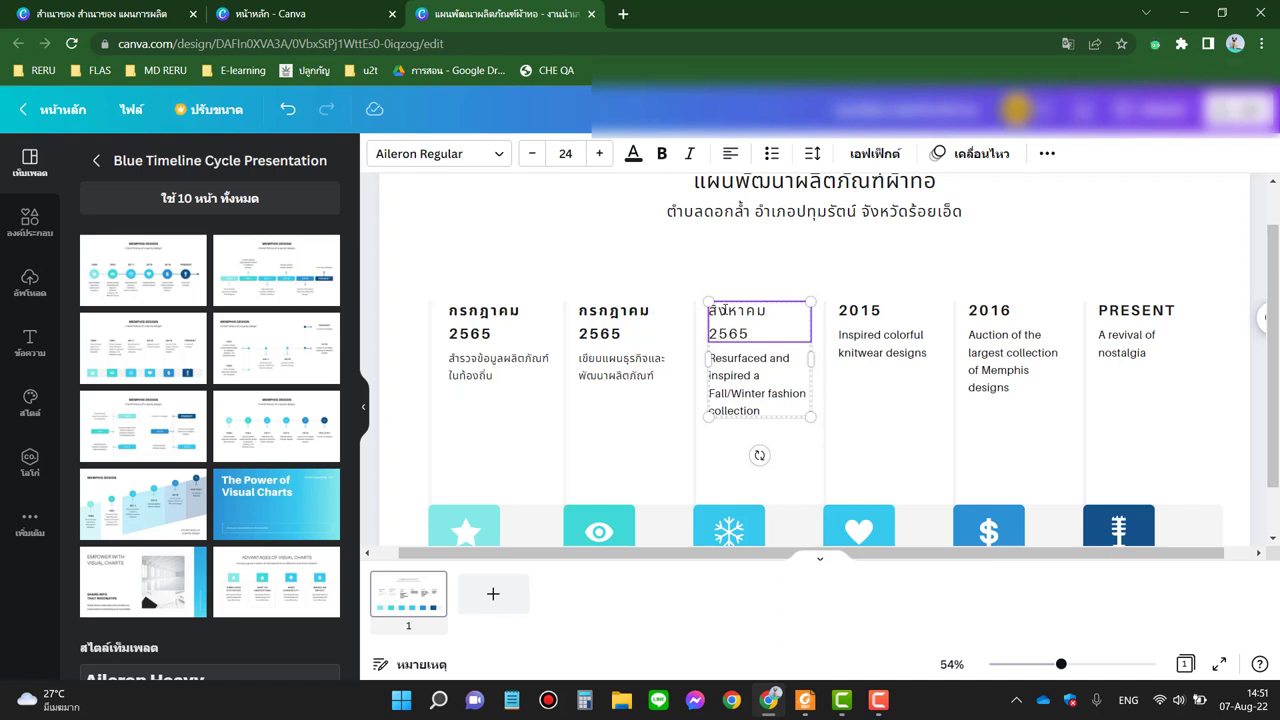
key("ctrl+a")
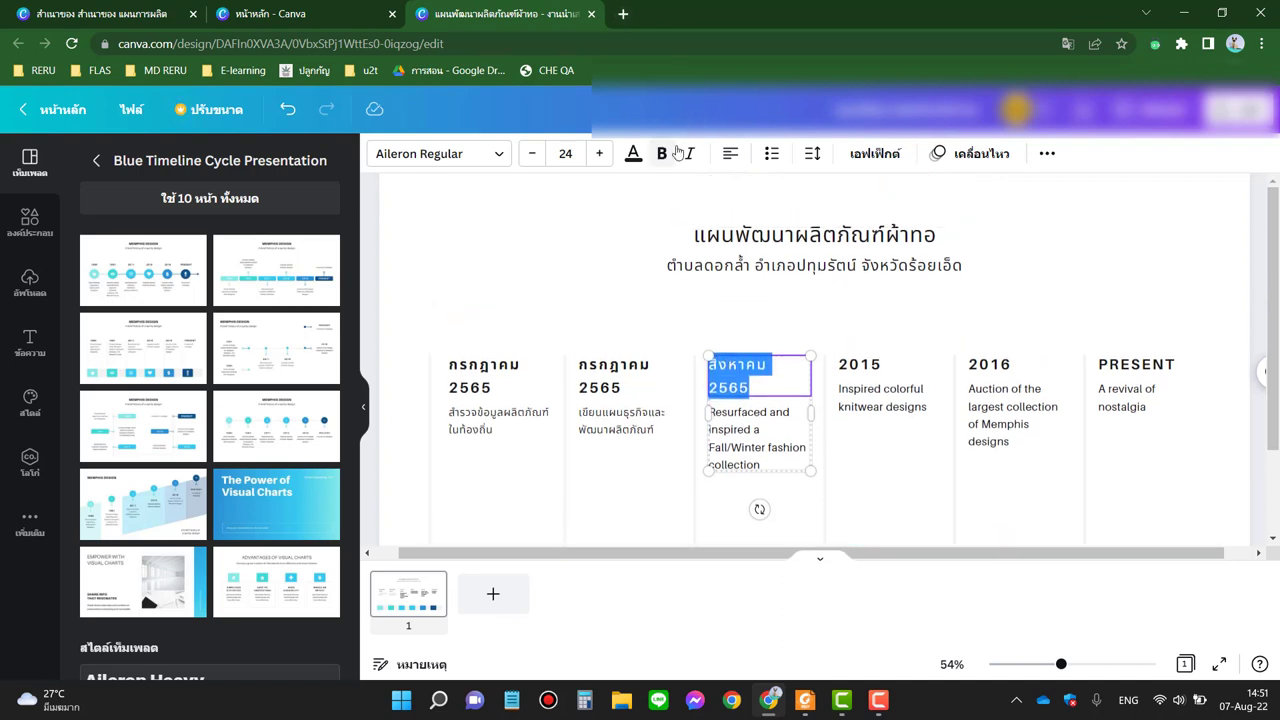
key("ctrl+b")
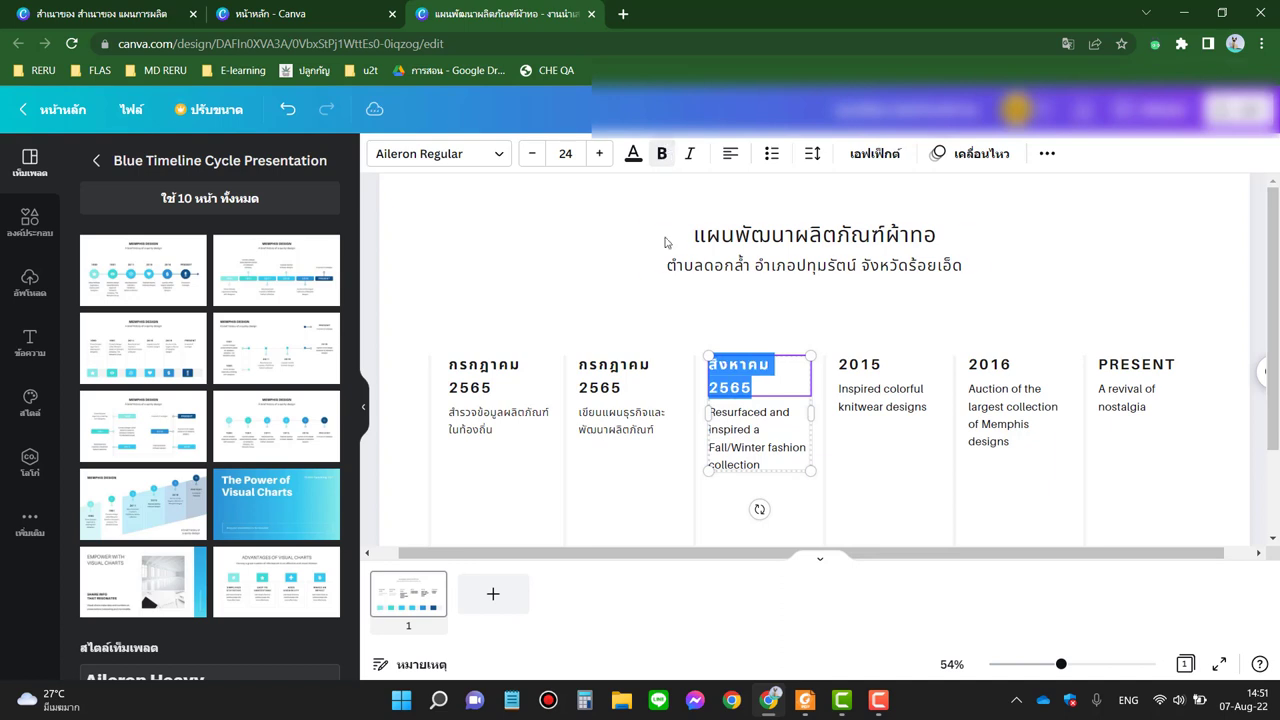
Step: Replace the third timeline column's description with "การออกแบบผลิตภัณฑ์" and, on a new line, "บรรจุภัณฑ์ใหม่"
left_click(760, 465)
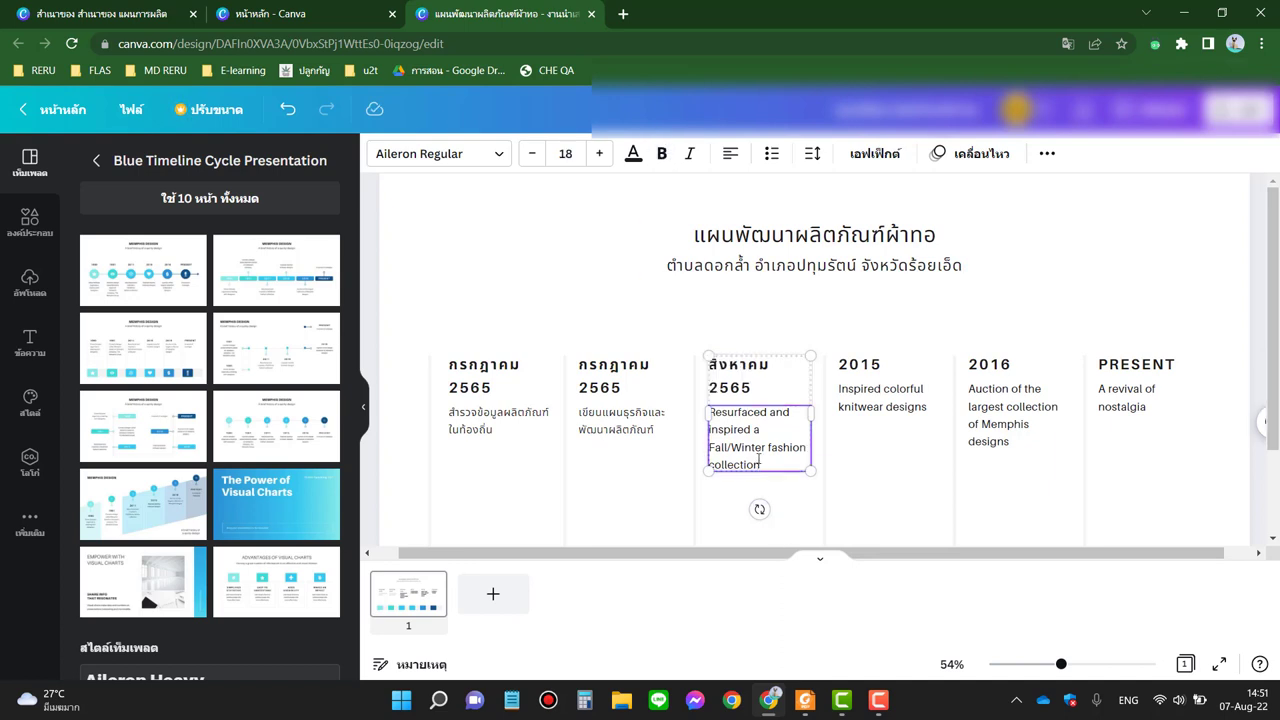
key("ctrl+a")
type("ฝึก")
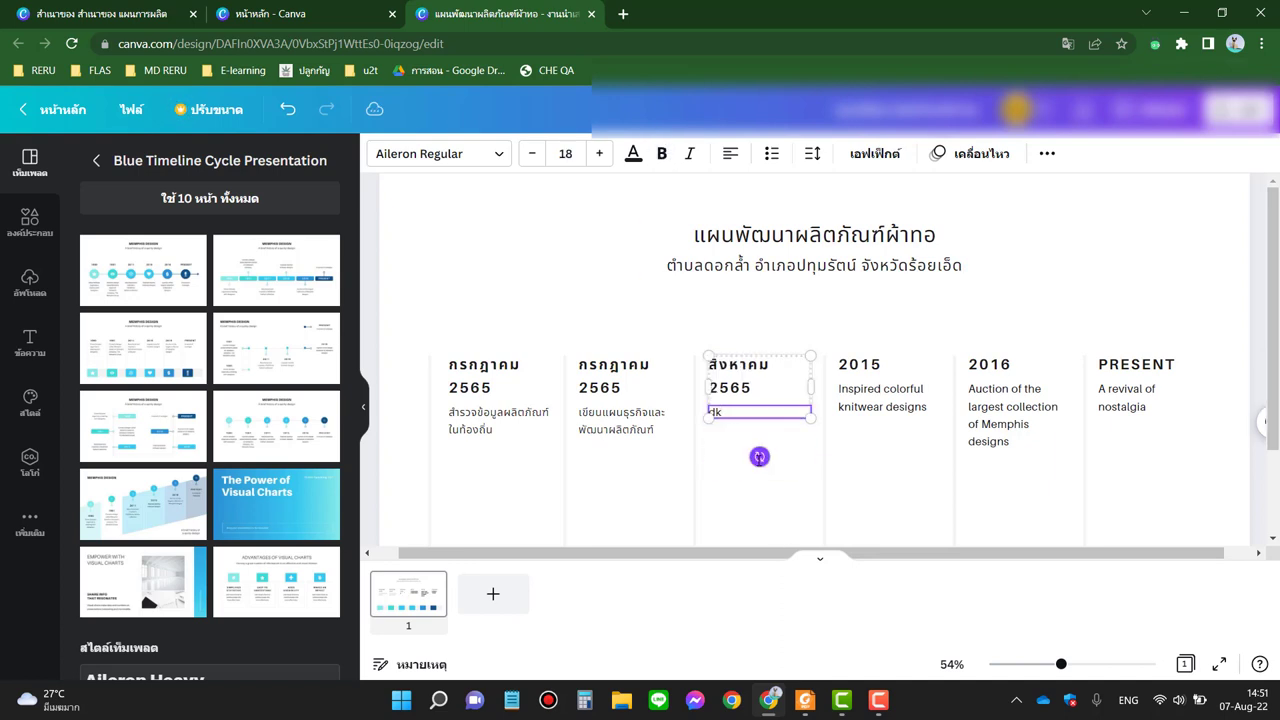
key("BackSpace")
key("BackSpace")
key("grave")
type("การพ")
type("อกแบบผลิตภัณ")
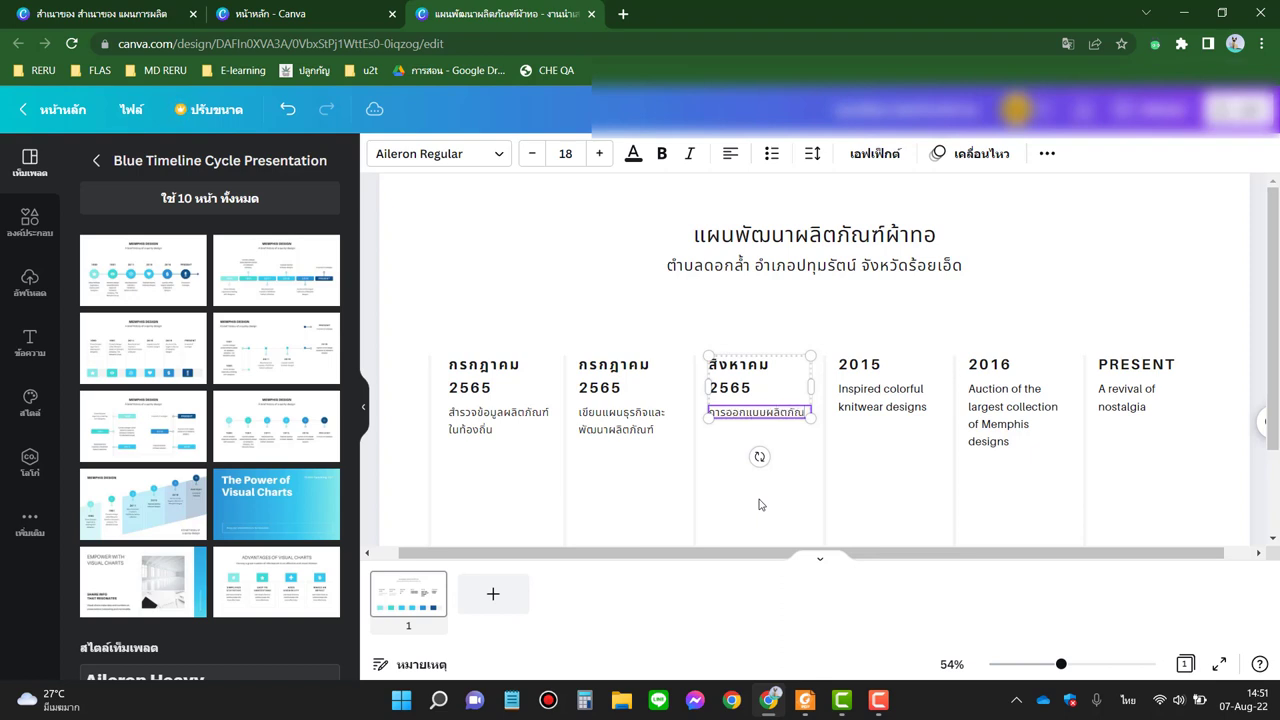
type("ฑ์")
key("Return")
type("บรรจ")
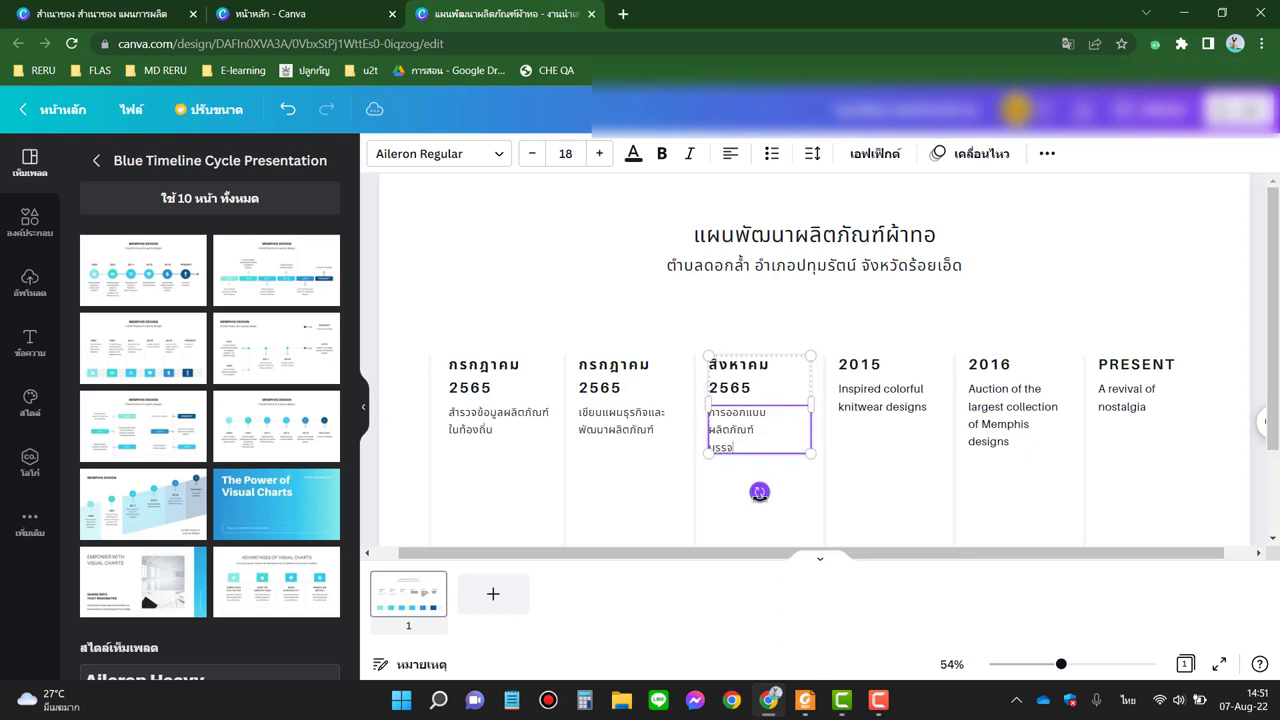
type("ุภัณฑ์ใหม่")
Step: Change the fourth timeline column's heading to "สิงหาคม 2565" on two lines
left_click(885, 368)
left_click(885, 368)
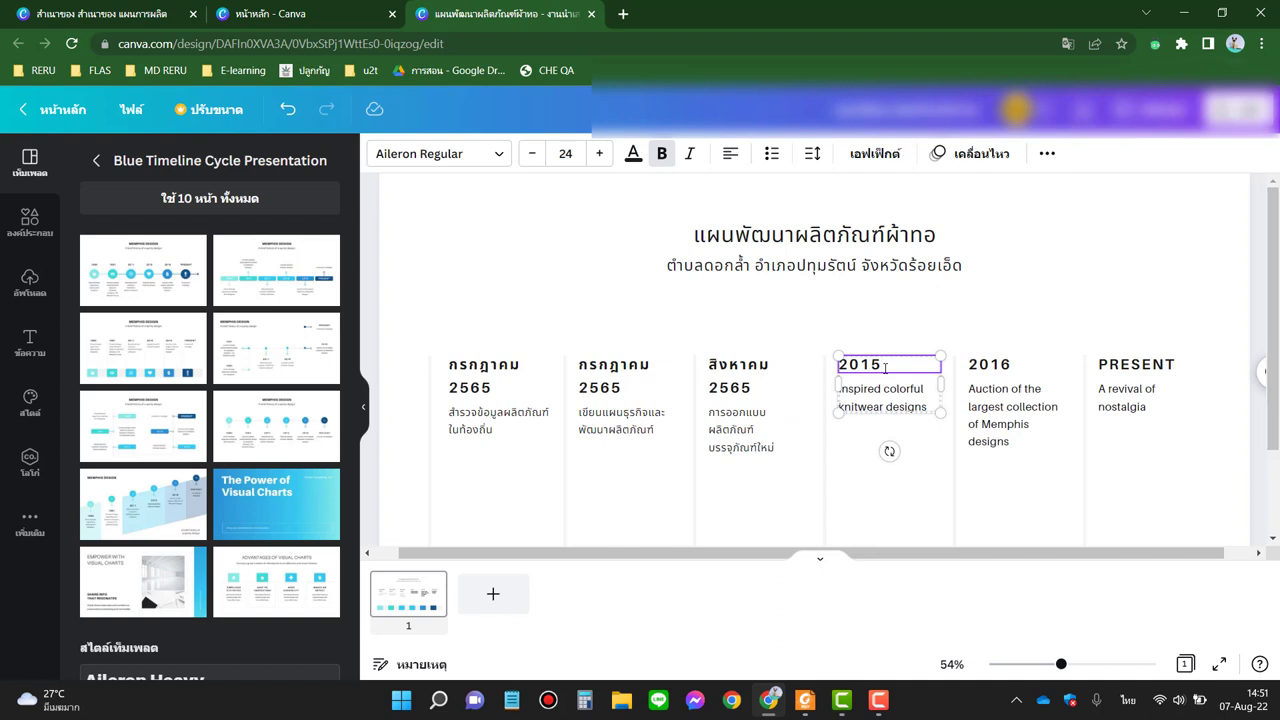
double_click(885, 368)
type("สิงหาคม")
key("grave")
type("3")
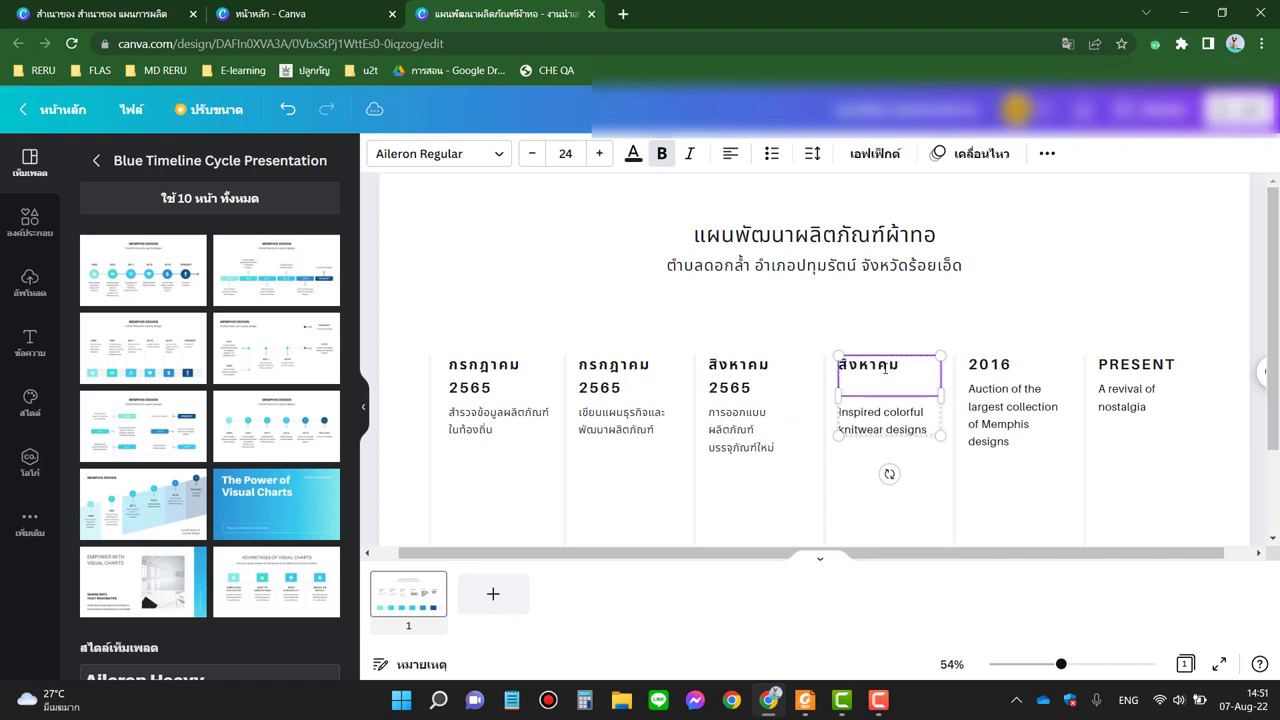
type("2565")
key("grave")
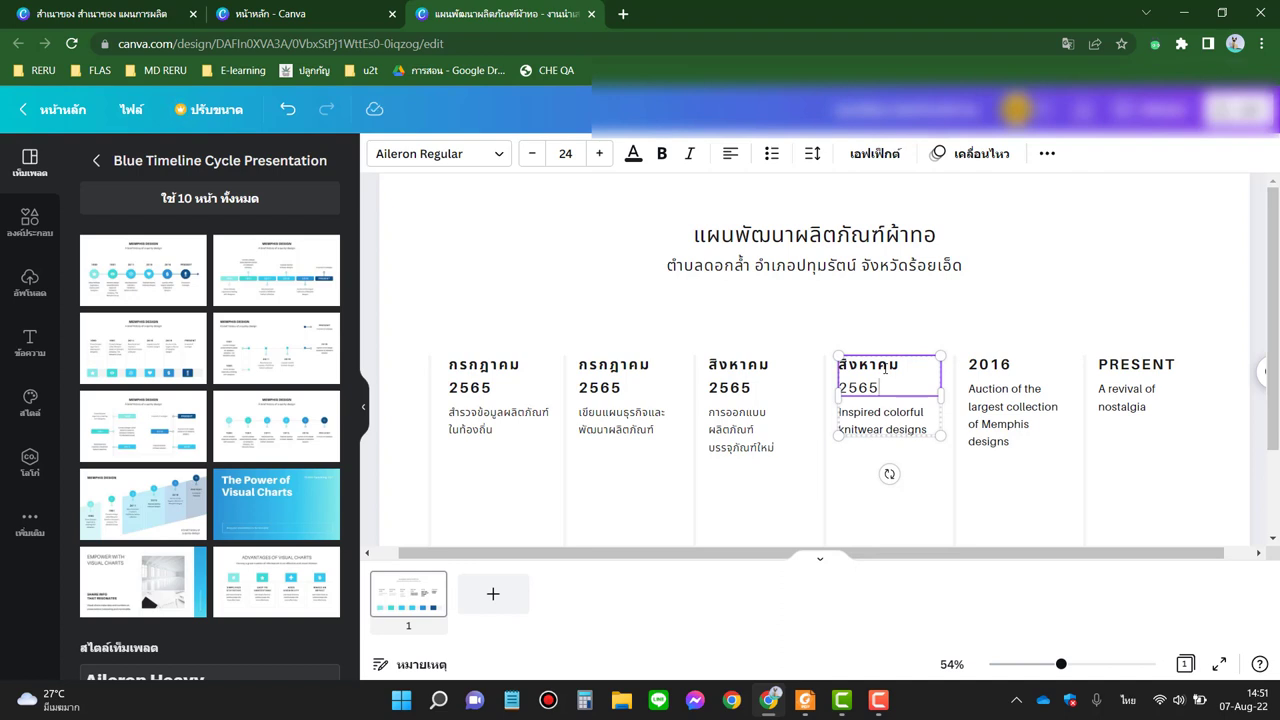
Step: Replace the fourth timeline column's description with "วางแผนทำการตลาดออฟไลน์ และออนไลน์"
left_click(911, 419)
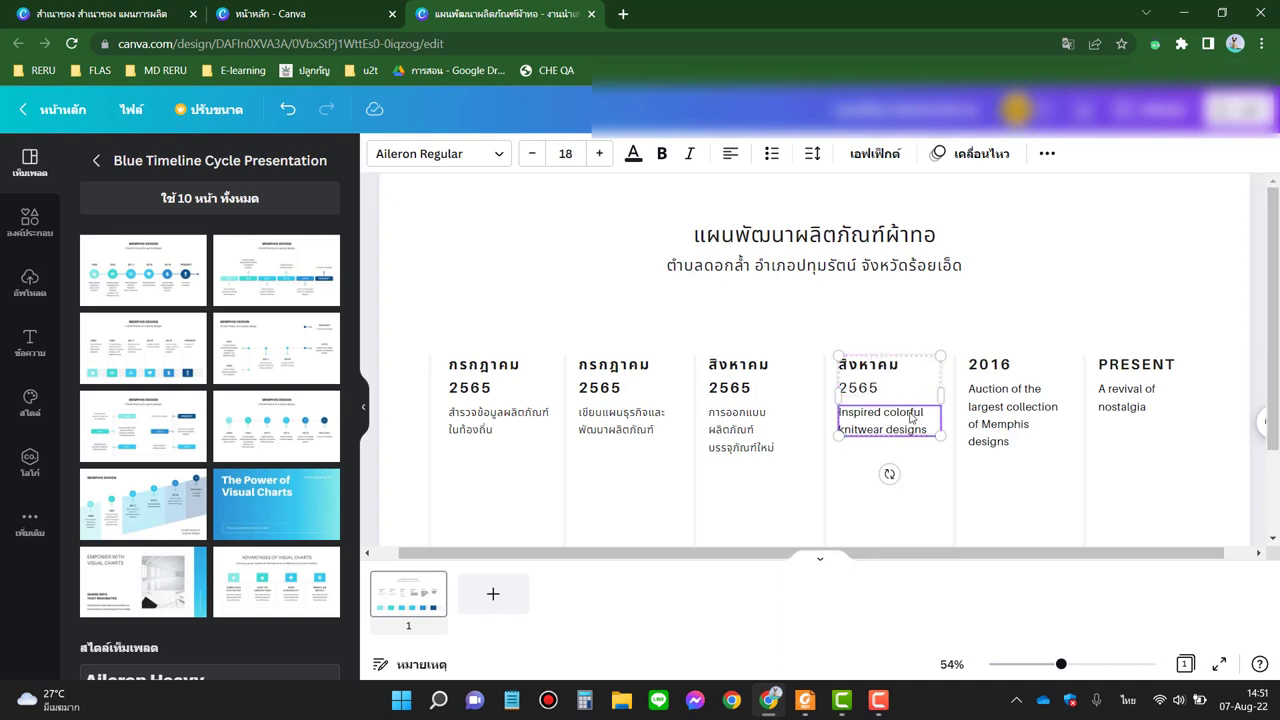
left_click(911, 419)
key("BackSpace")
type("วางแผนก")
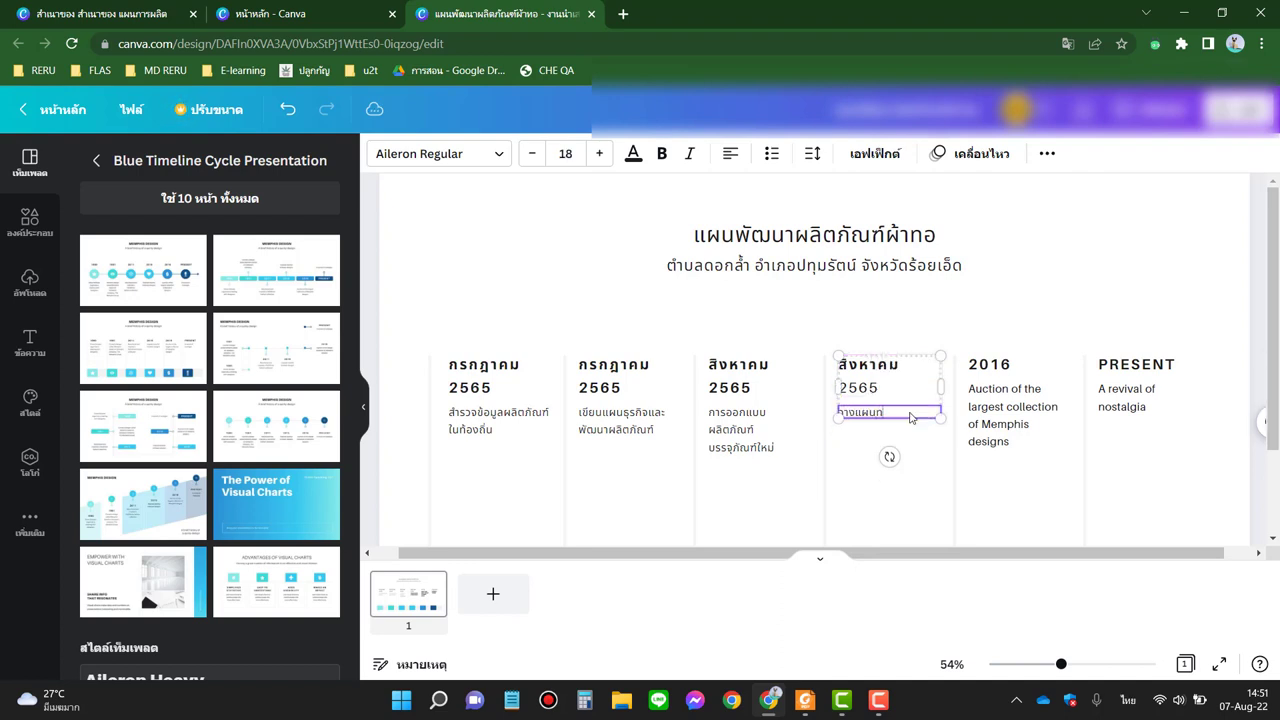
type("ารตลาดออน")
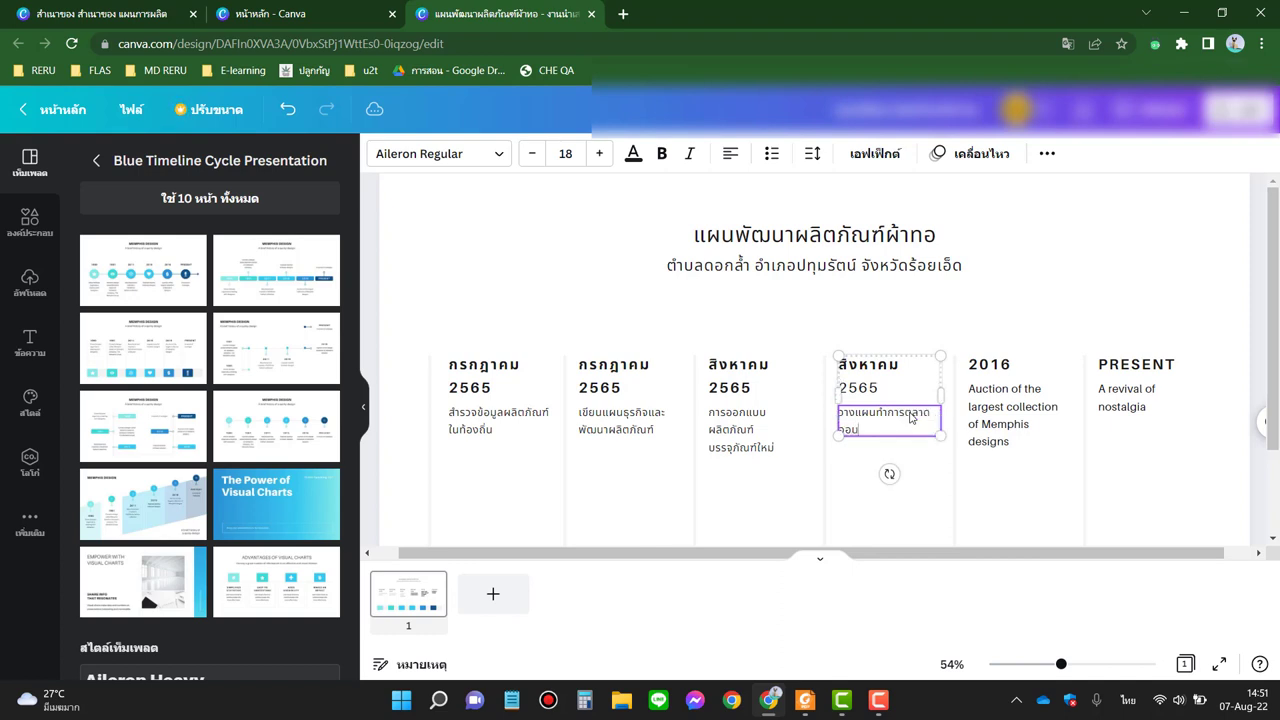
type("ไลน์ และออนไลน์")
Step: Change the fifth timeline column's heading to "กันยายน 2565" on two lines and make it bold
left_click(999, 366)
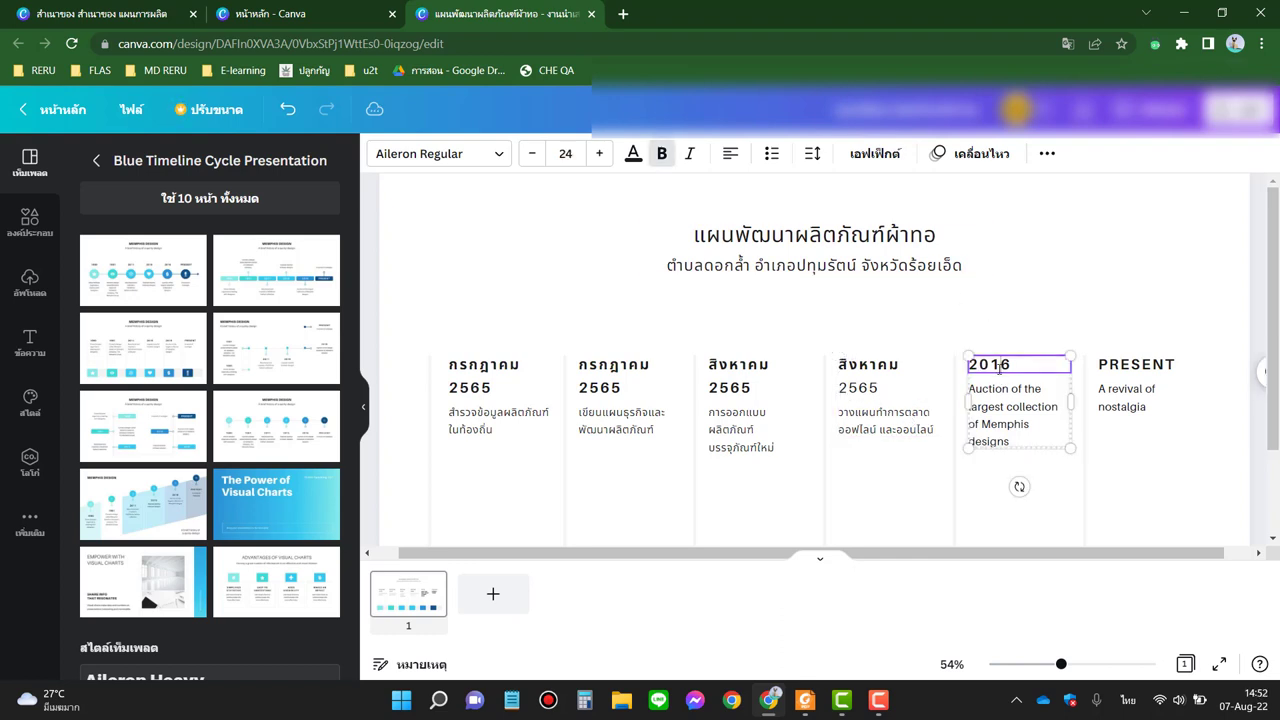
double_click(999, 366)
key("grave")
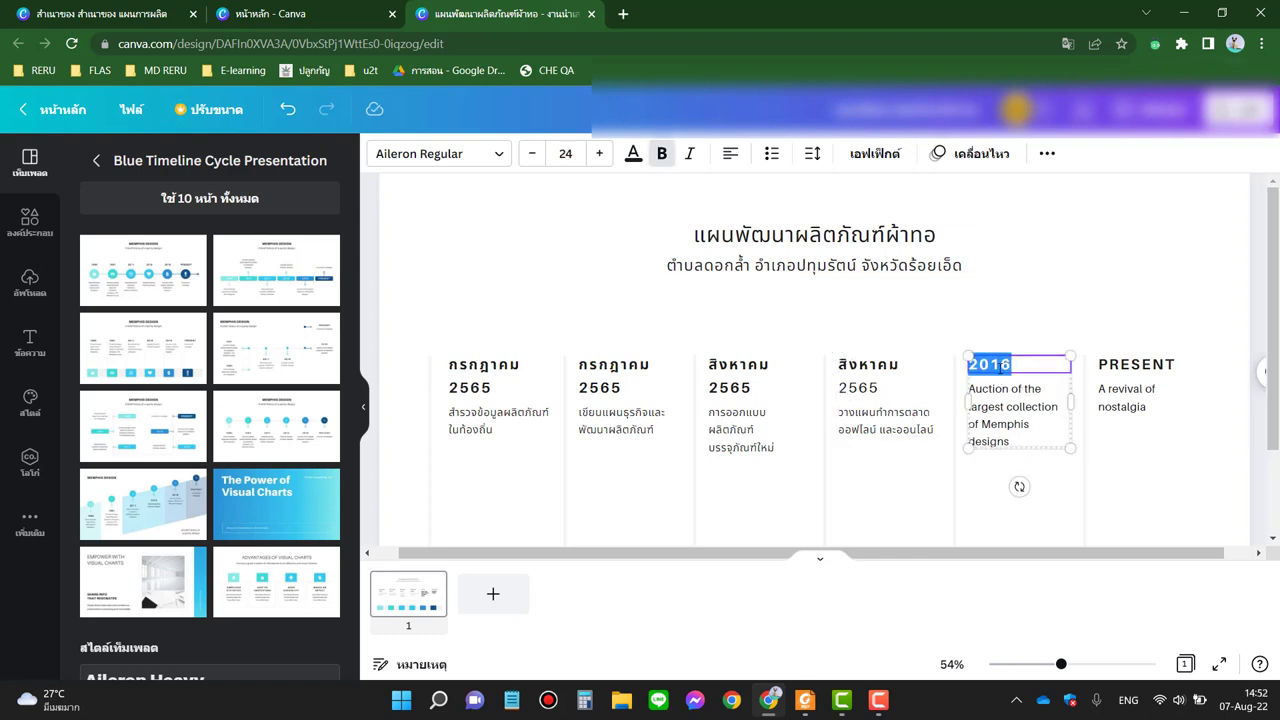
type("Dec")
key("BackSpace")
key("BackSpace")
key("BackSpace")
key("grave")
type("กันยายน")
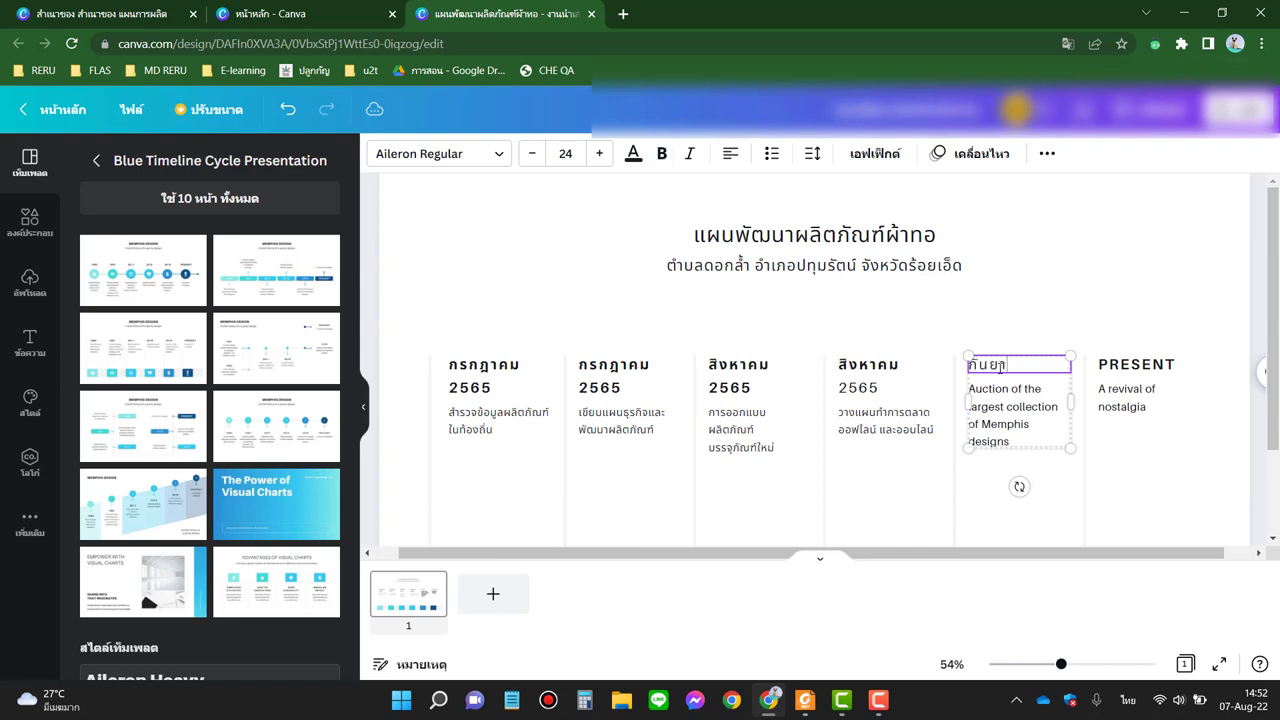
key("grave")
type("2")
key("BackSpace")
key("BackSpace")
key("Return")
type("2565")
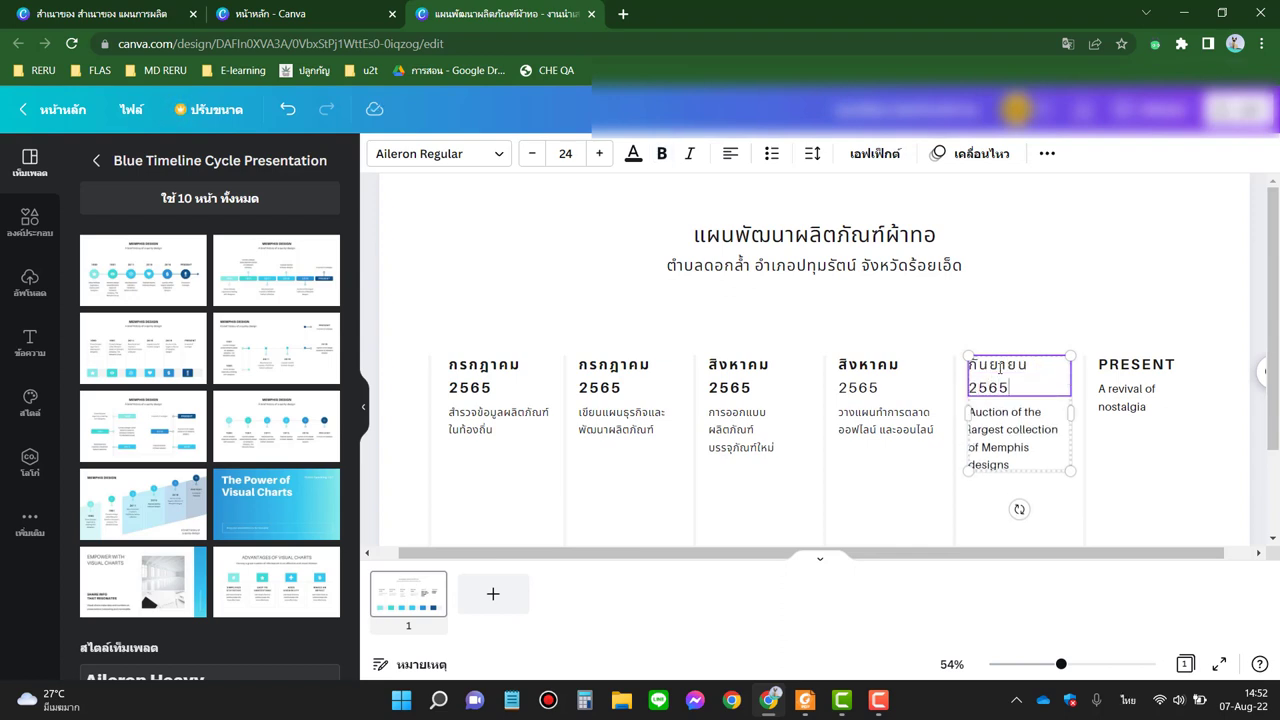
key("ctrl+a")
key("ctrl+b")
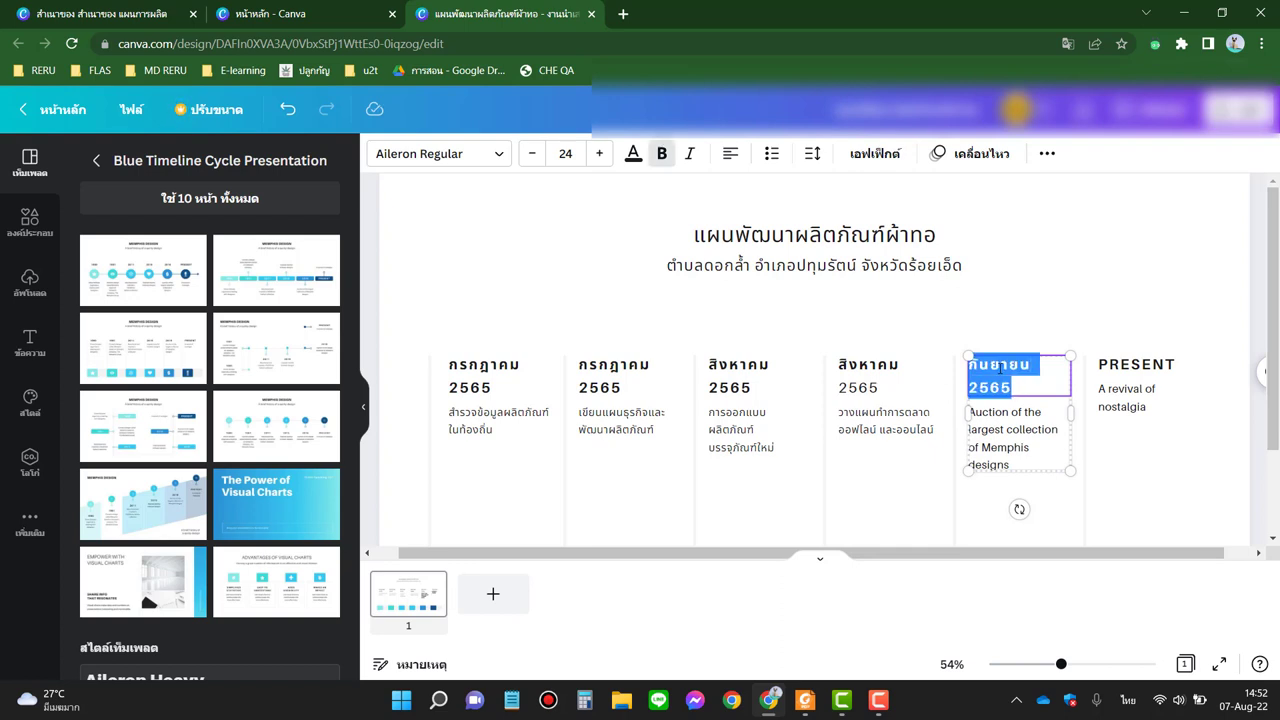
Step: Replace the fifth timeline column's description with "ทดลองจำหน่าย" and, on a new line, "ในช่องทาง ออนไลน์ ออฟไลน์"
left_click(1041, 447)
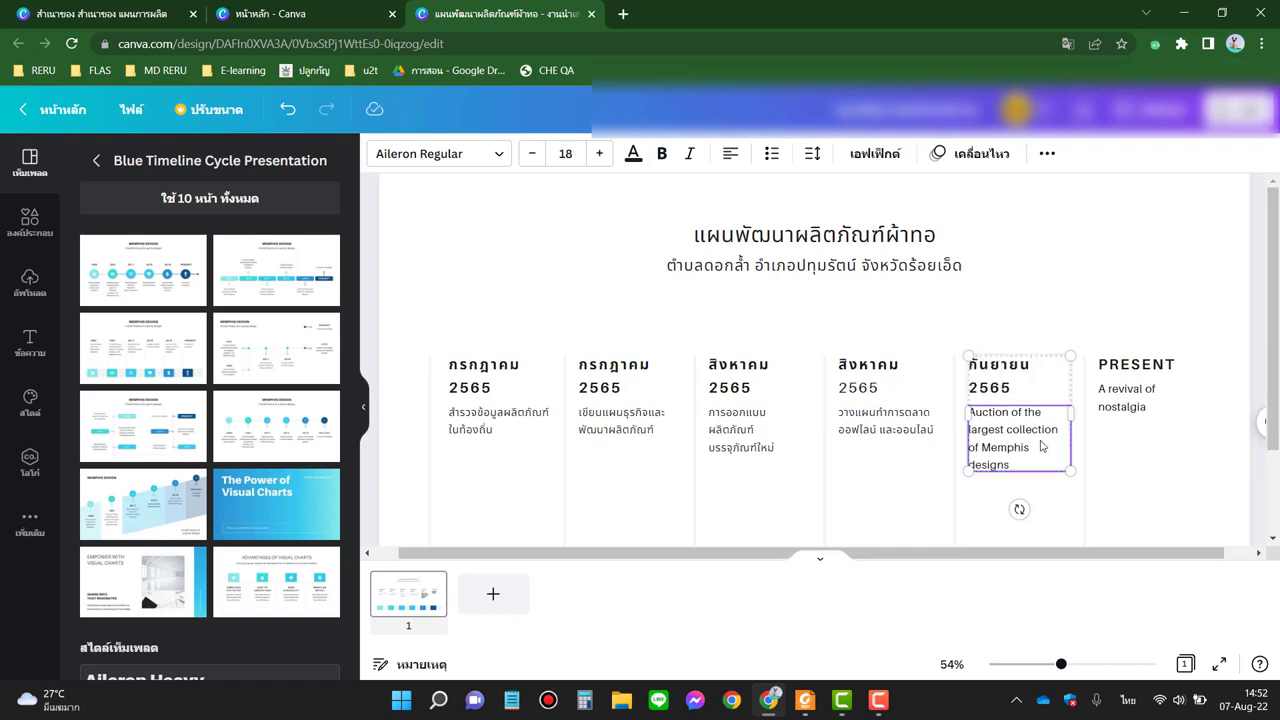
double_click(1040, 442)
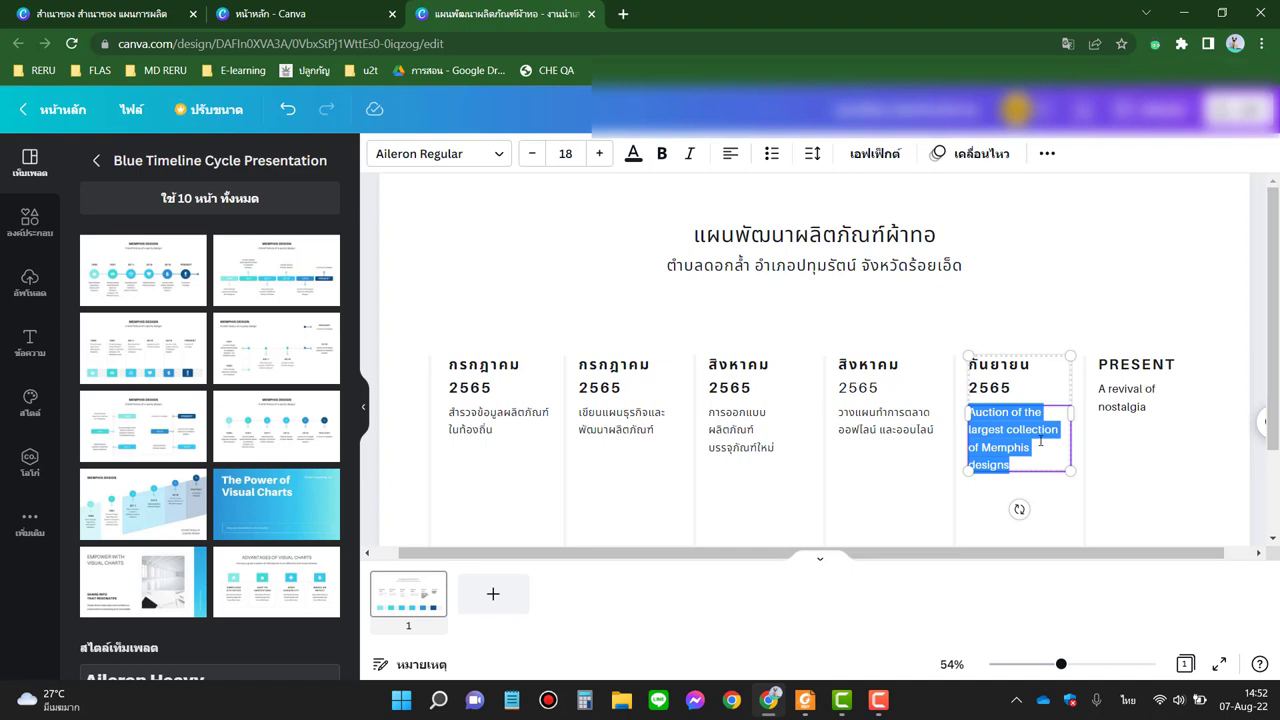
key("BackSpace")
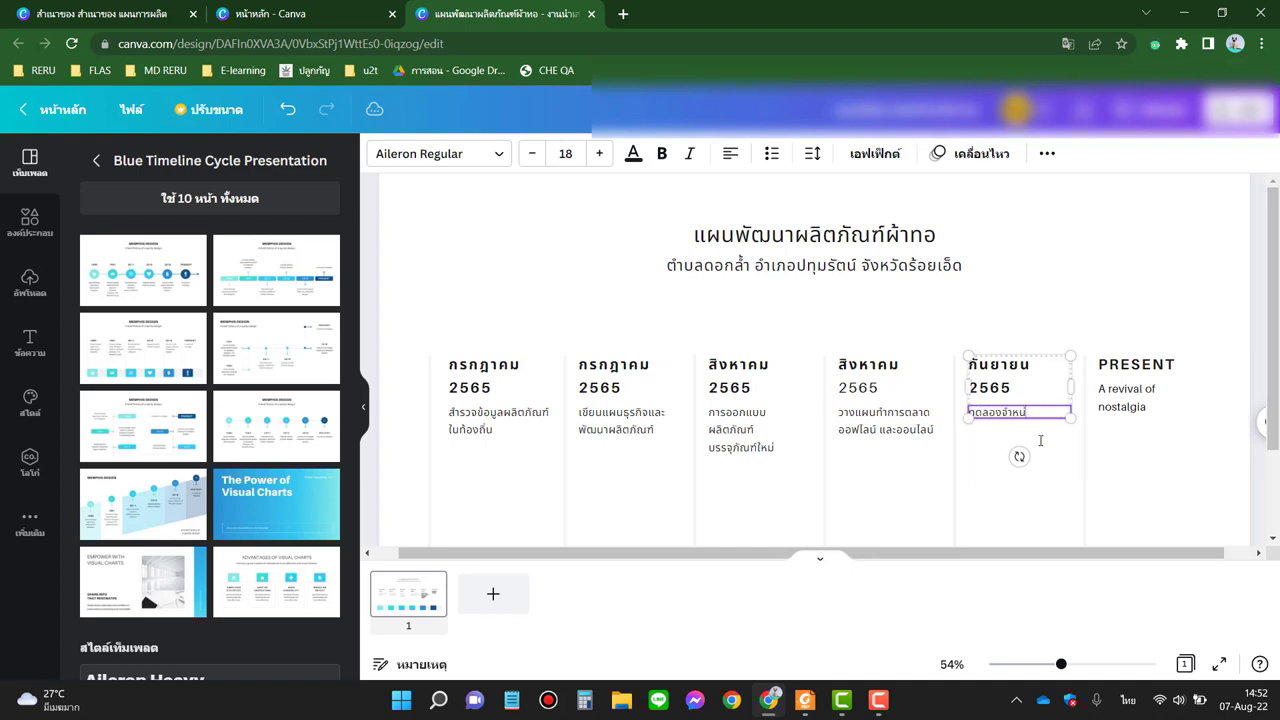
type("ทดลองจำหน่าย")
key("Return")
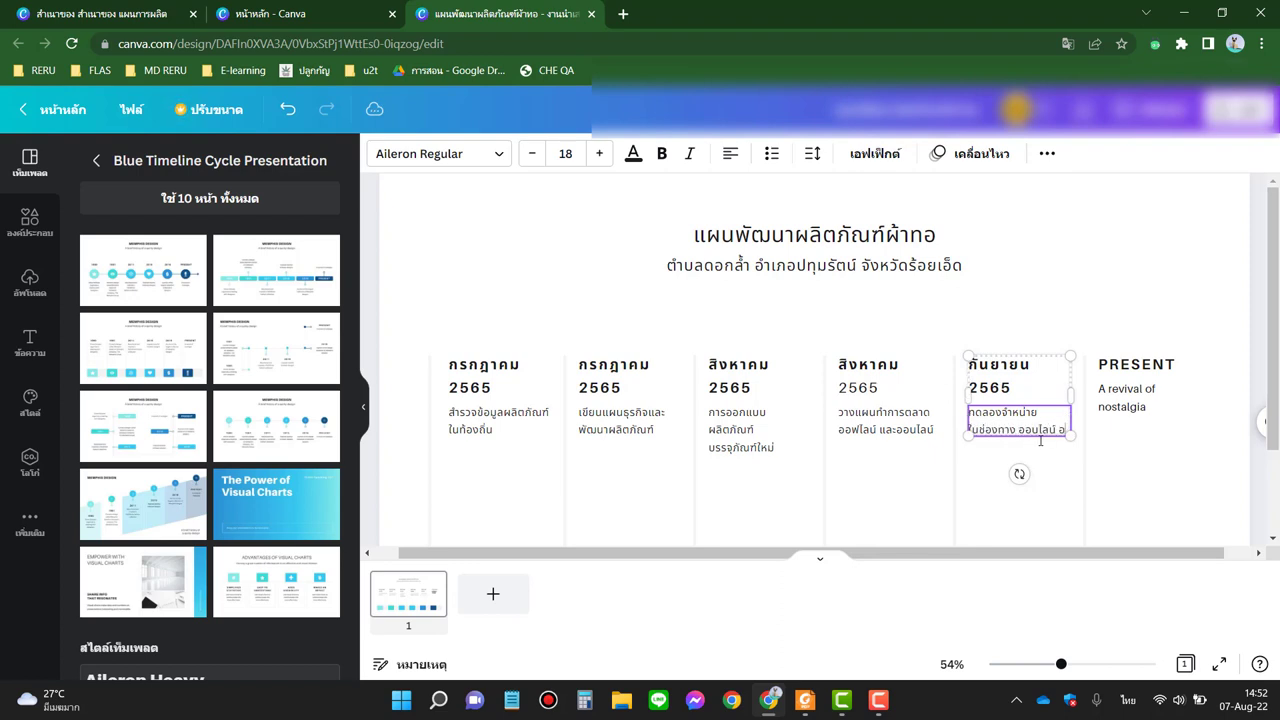
type("ฟไลน์")
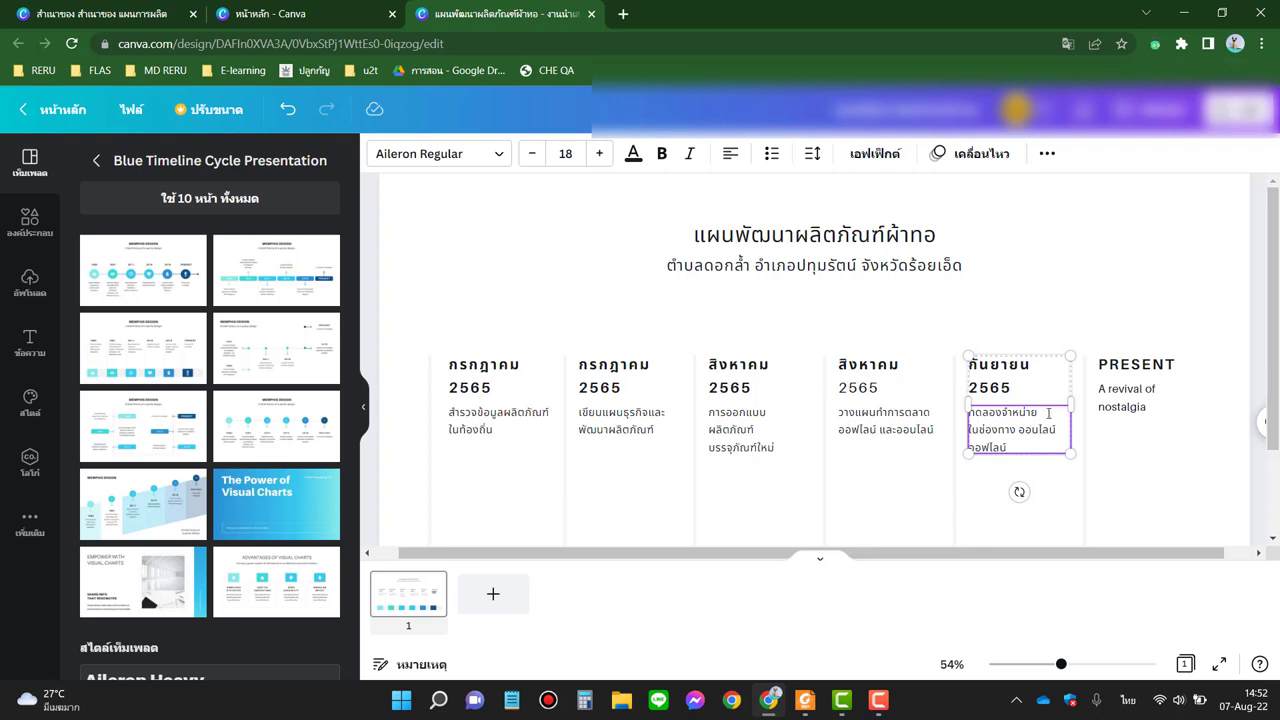
Step: Replace the last timeline column's heading PRESENT with "สรุปผล"
left_click(1118, 368)
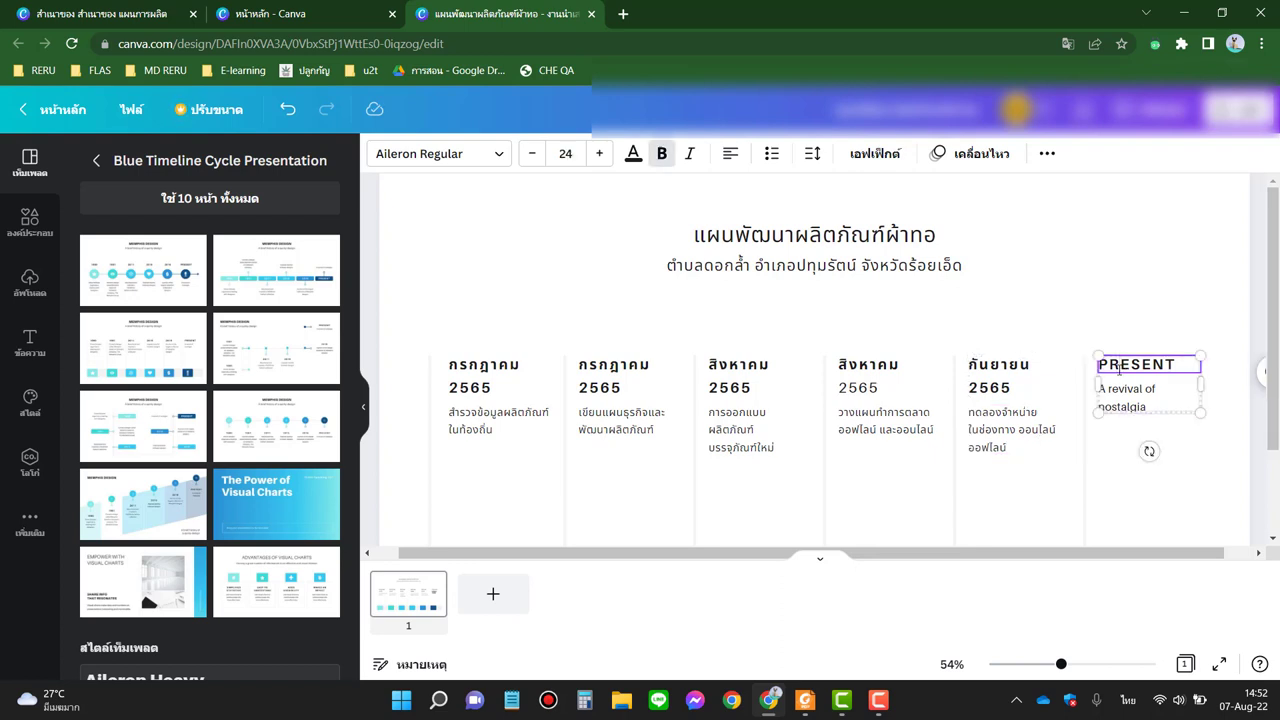
double_click(1118, 366)
type("สรุปผล")
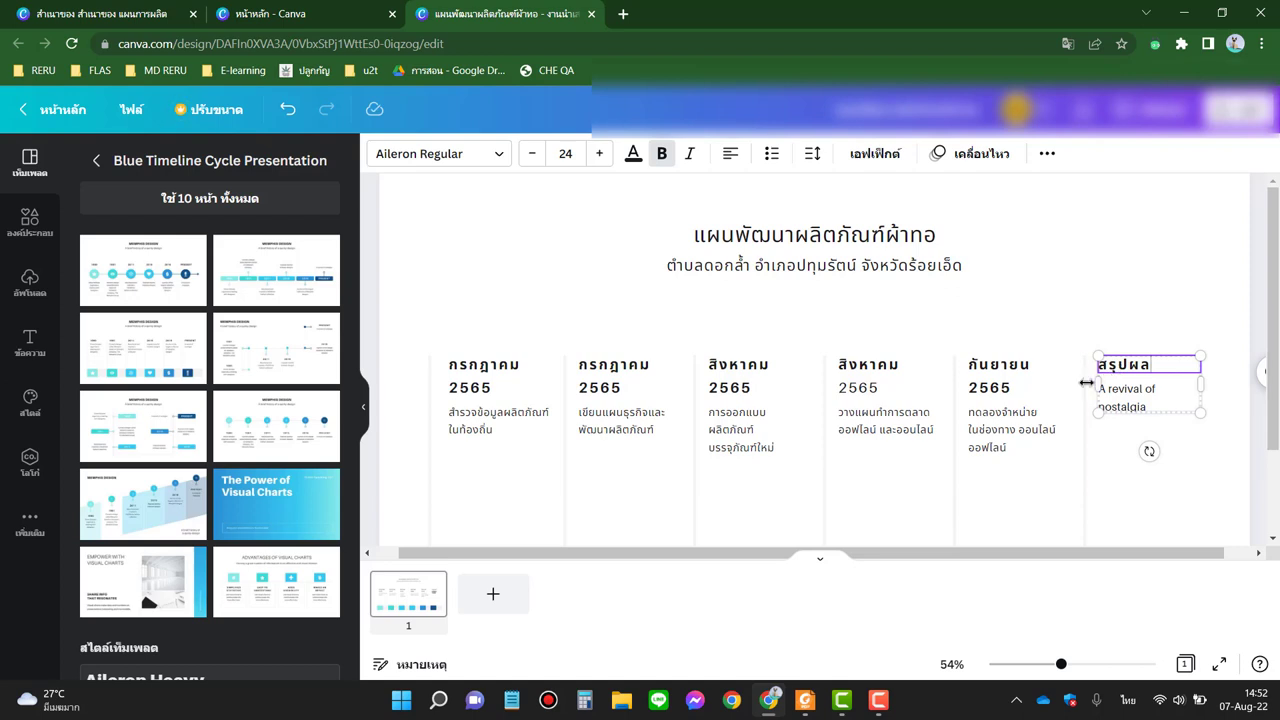
Step: Replace the last timeline column's description with "สรุปผลการดำเนินการ"
left_click(1135, 392)
left_click(1135, 392)
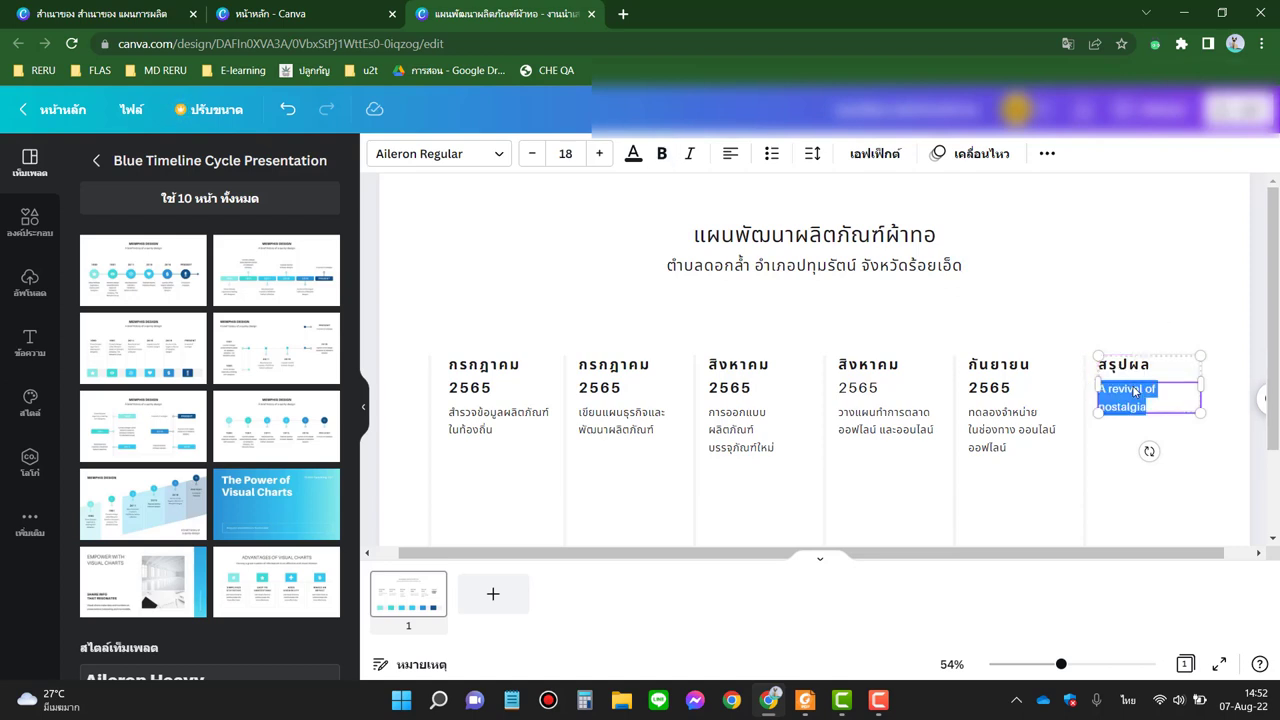
key("BackSpace")
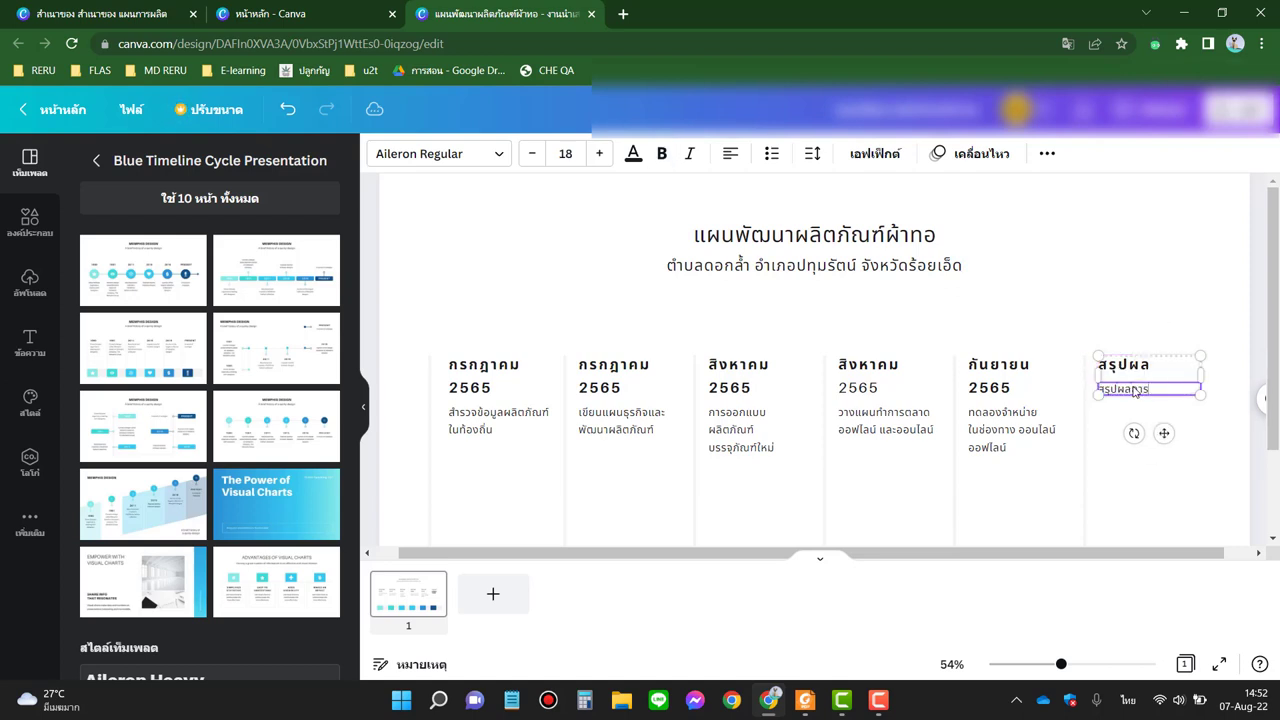
type("สรุปผลการดำเนินการ")
key("Return")
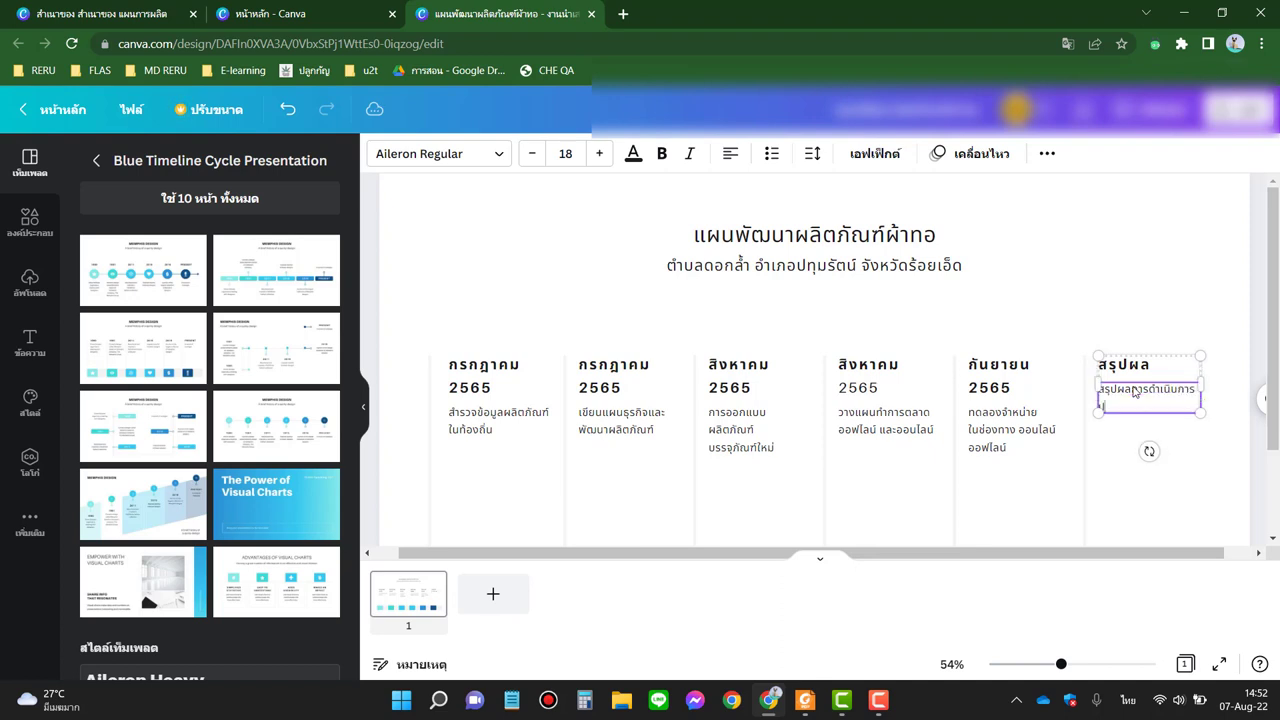
key("BackSpace")
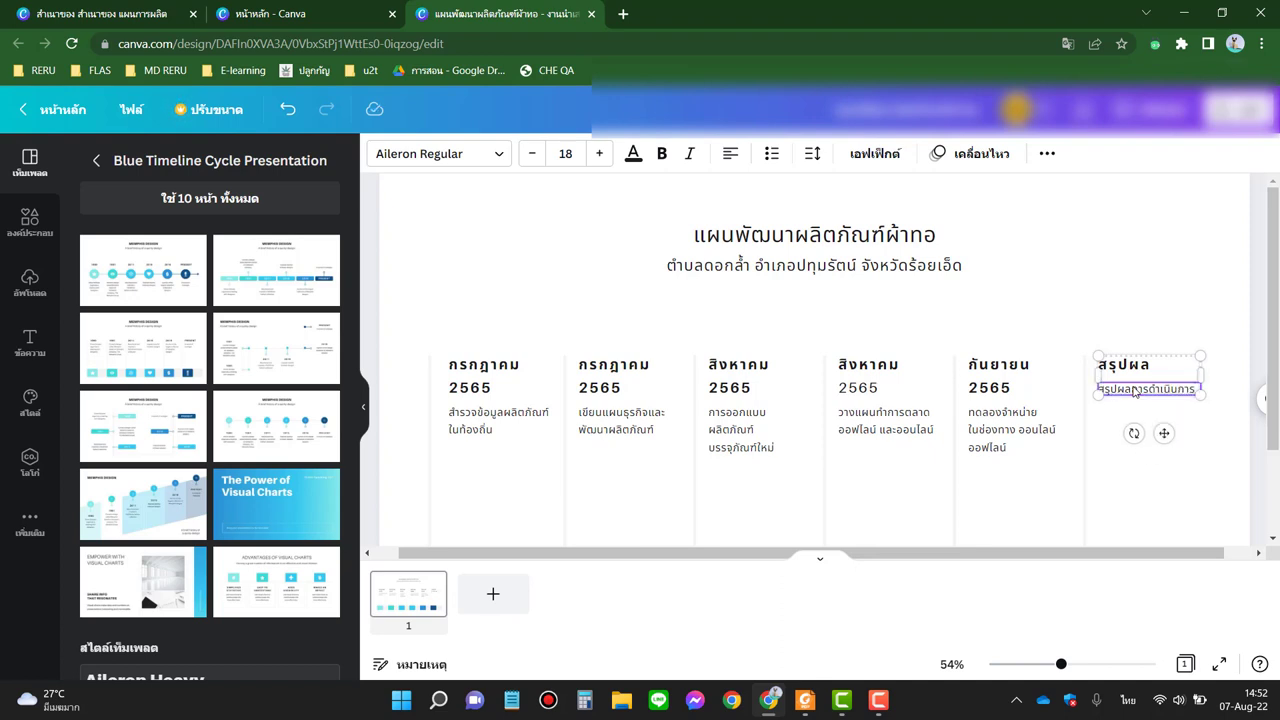
Step: Change the first timeline column's heading to "สำรวจ" and the second column's heading to "วางแผน"
left_click(468, 389)
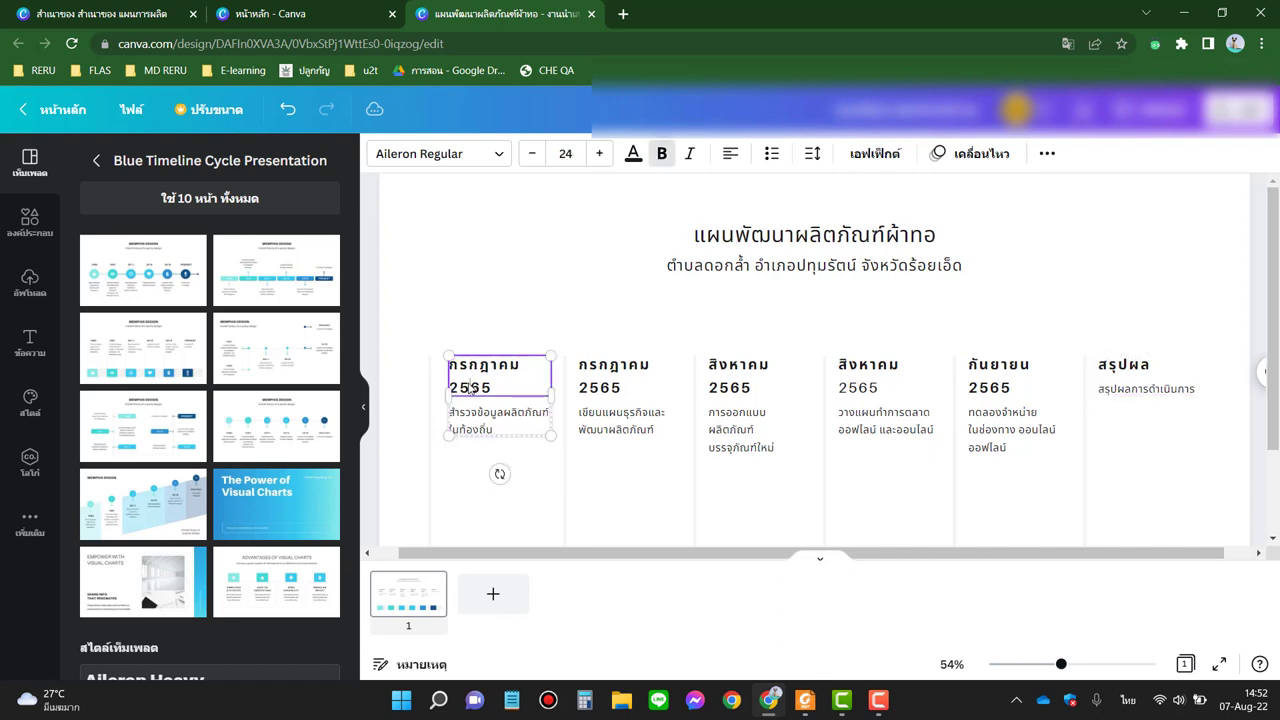
double_click(468, 388)
type("สำรว")
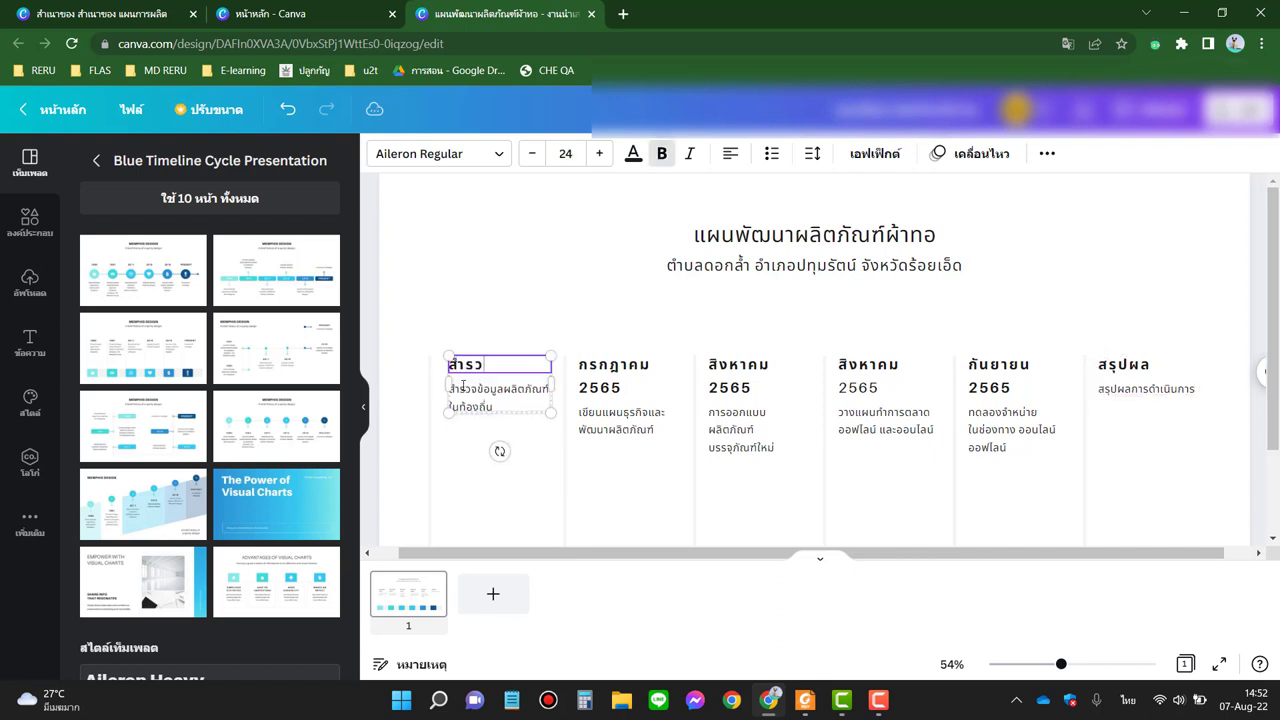
type("จ")
left_click(603, 370)
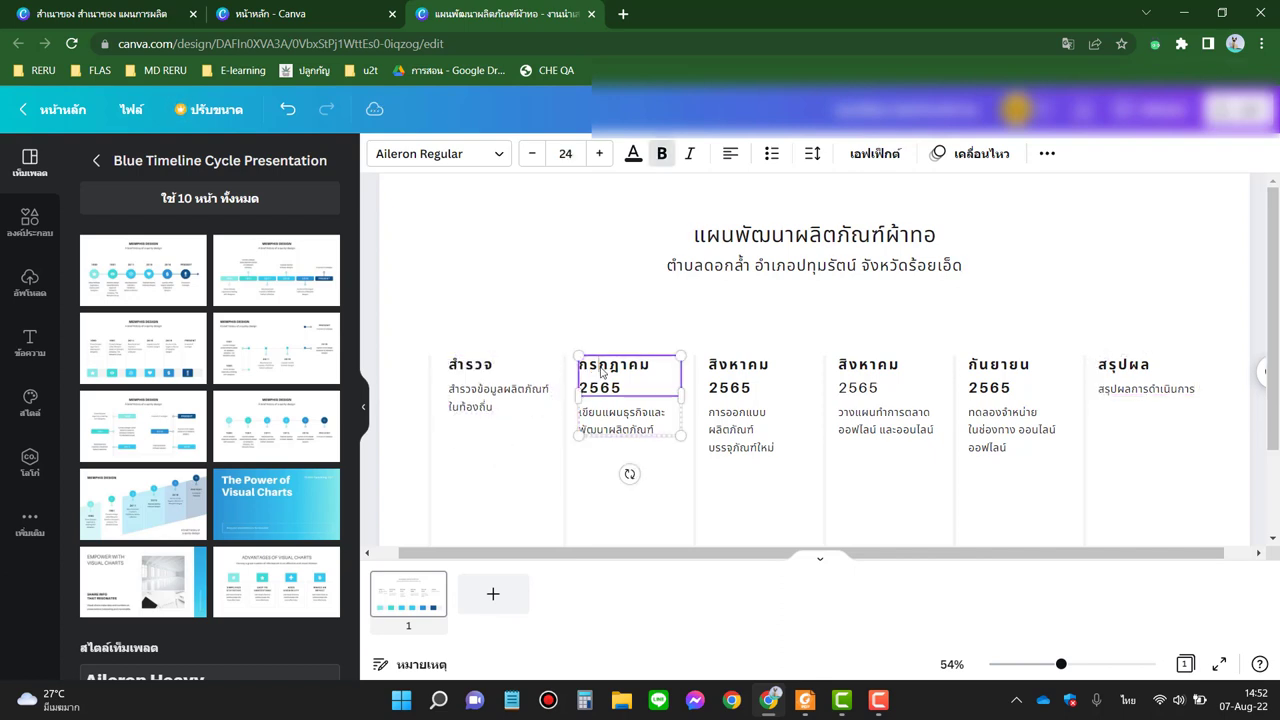
double_click(603, 372)
type("วางแผน")
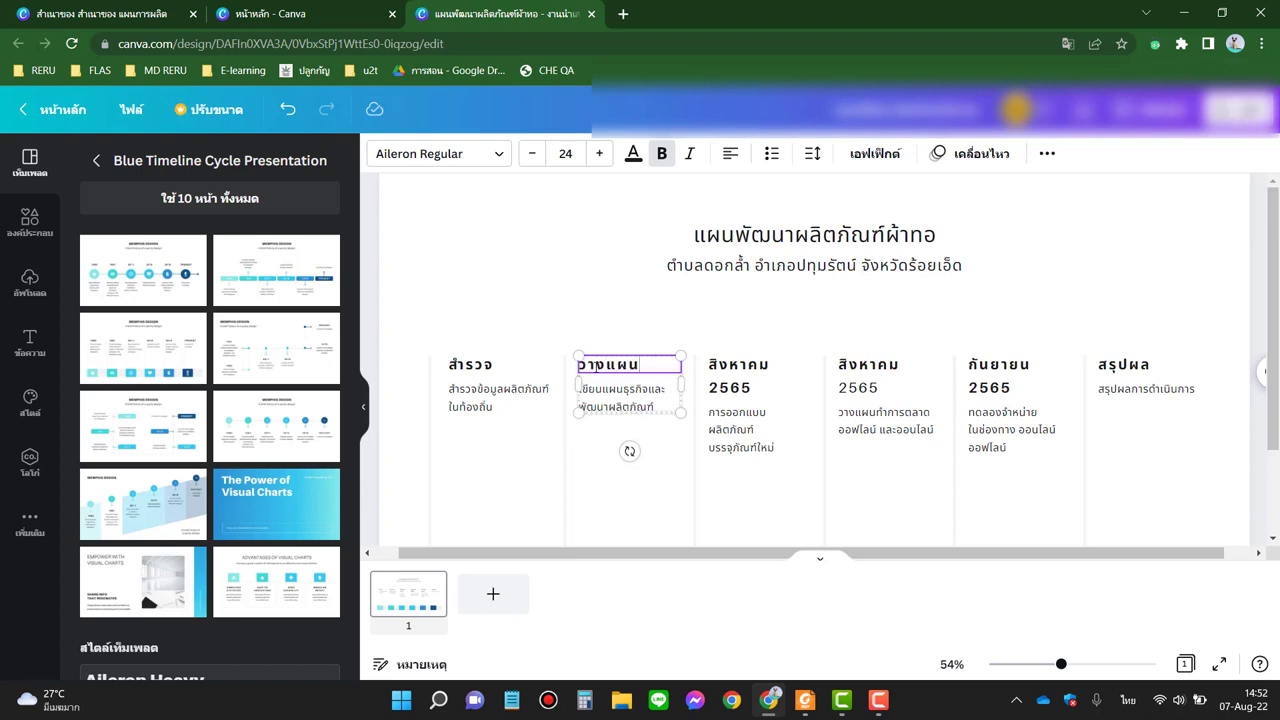
Step: Change the third timeline column's heading to "สร้างผลิตภัณฑ์"
left_click(759, 396)
left_click(757, 391)
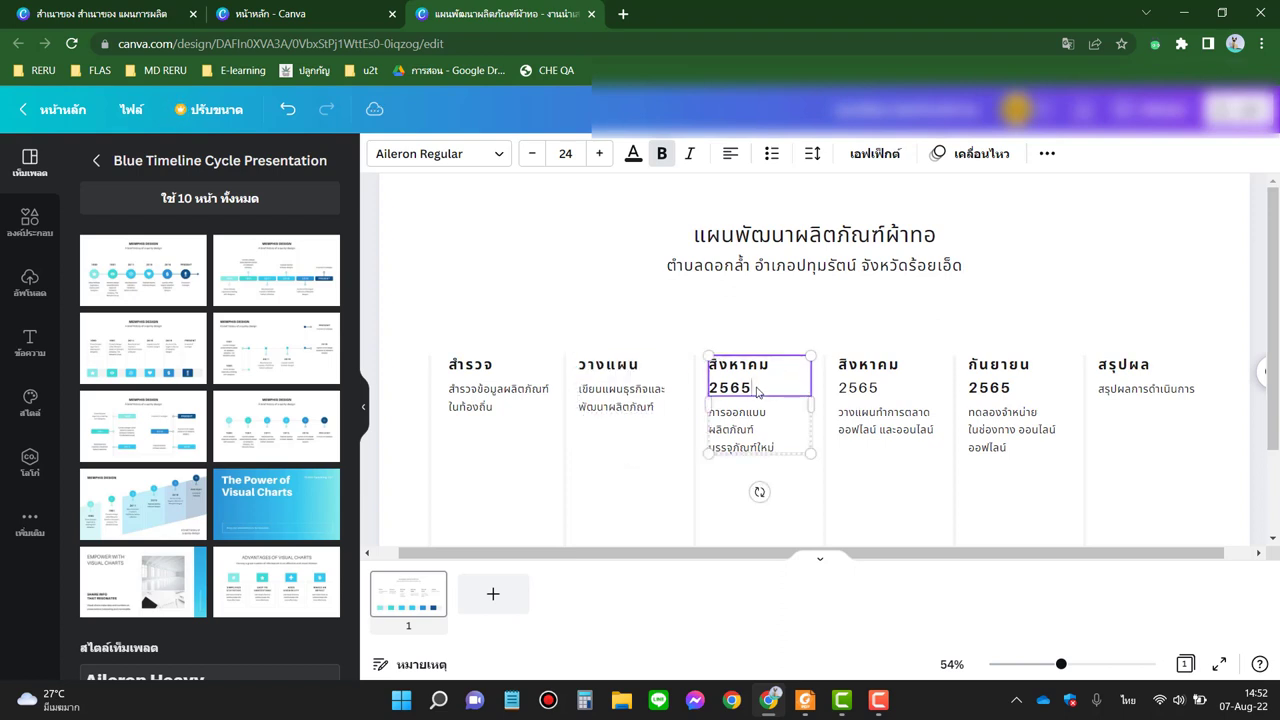
double_click(757, 388)
type("สร้างผล")
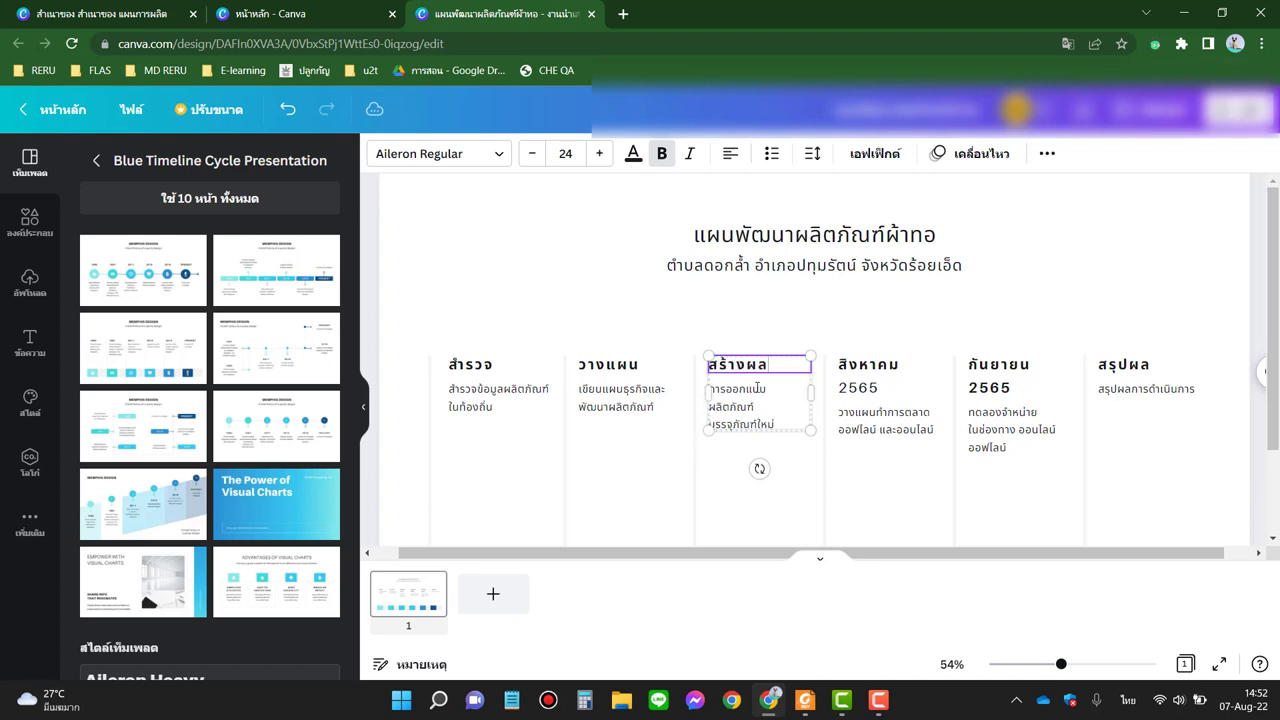
type("ิตภัณฑ")
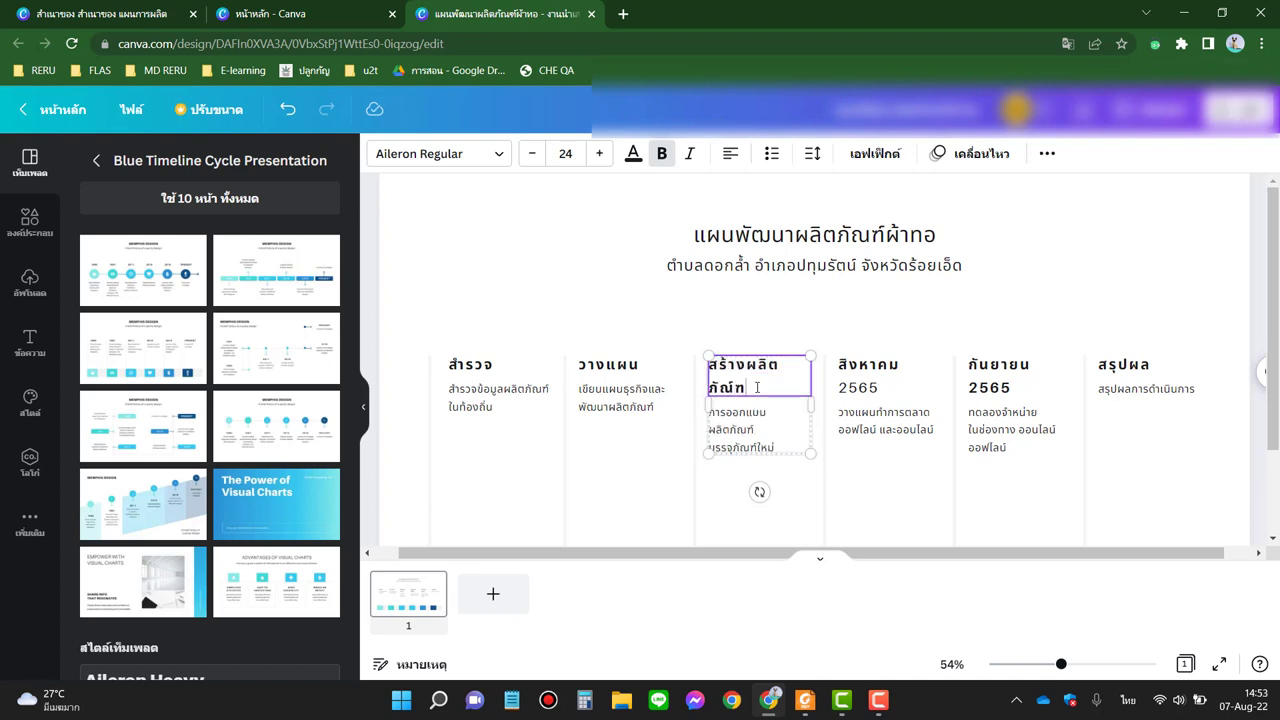
type("์")
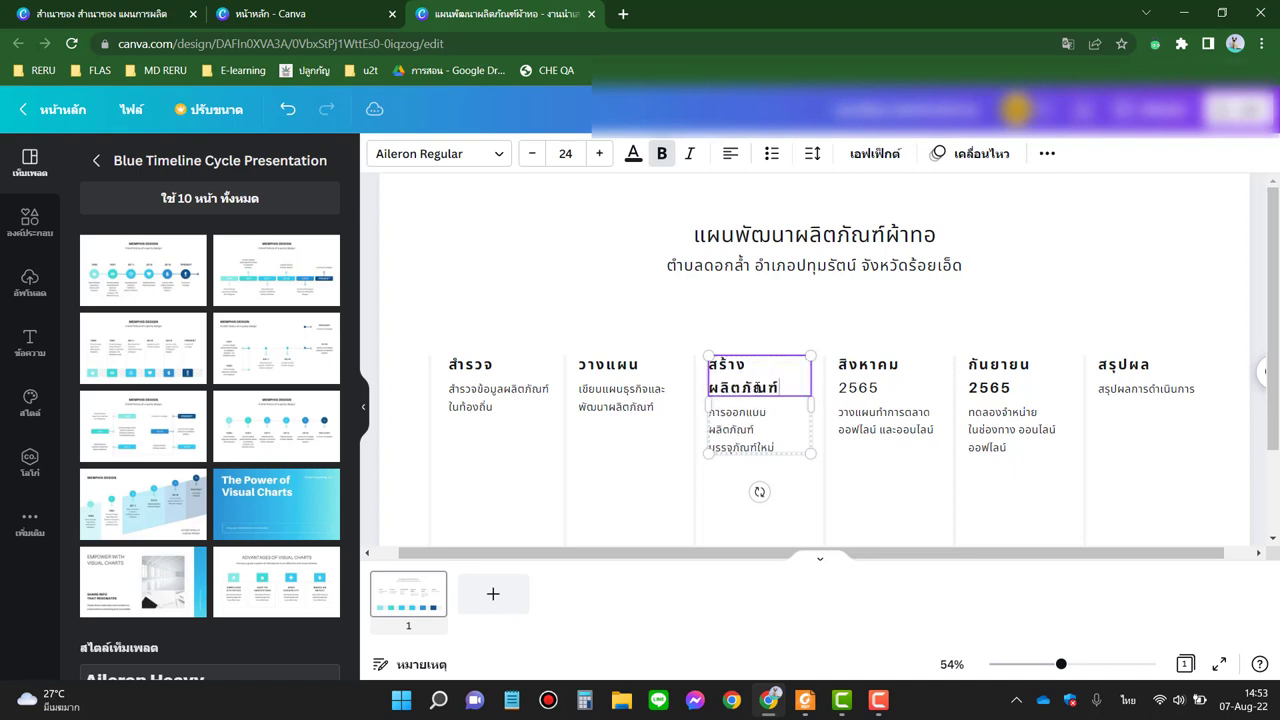
Step: Change the fourth timeline column's heading to "ทำการตลาด" and the fifth column's heading to "ทดลองจำหน่าย"
left_click(880, 388)
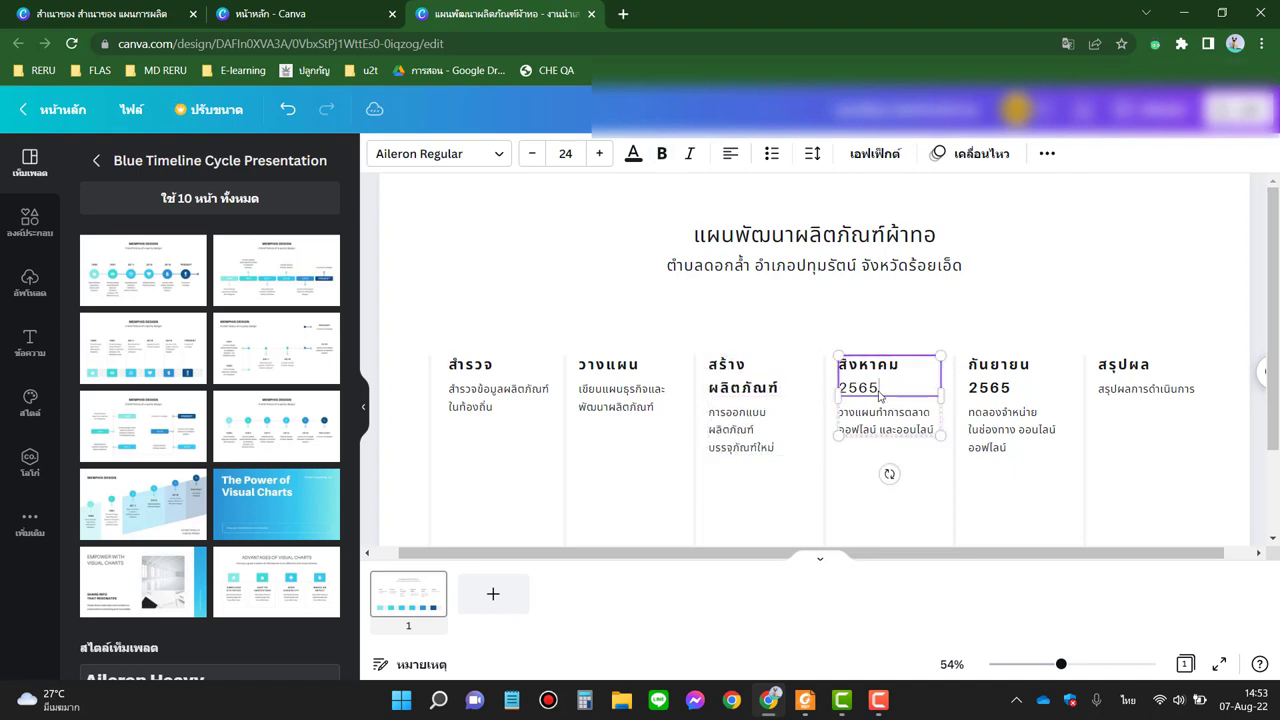
left_click(880, 388)
type("ทำการตลาด")
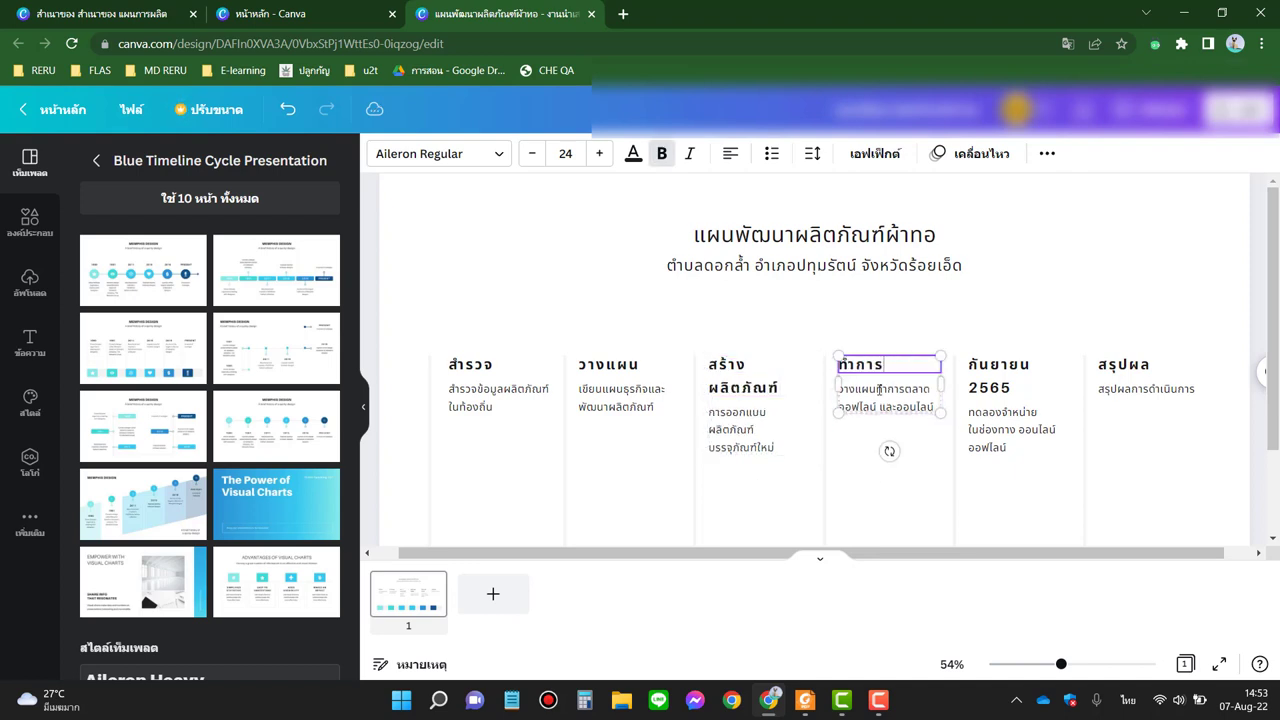
left_click(1012, 383)
left_click(1012, 383)
type("ทดลองจำหน่าย")
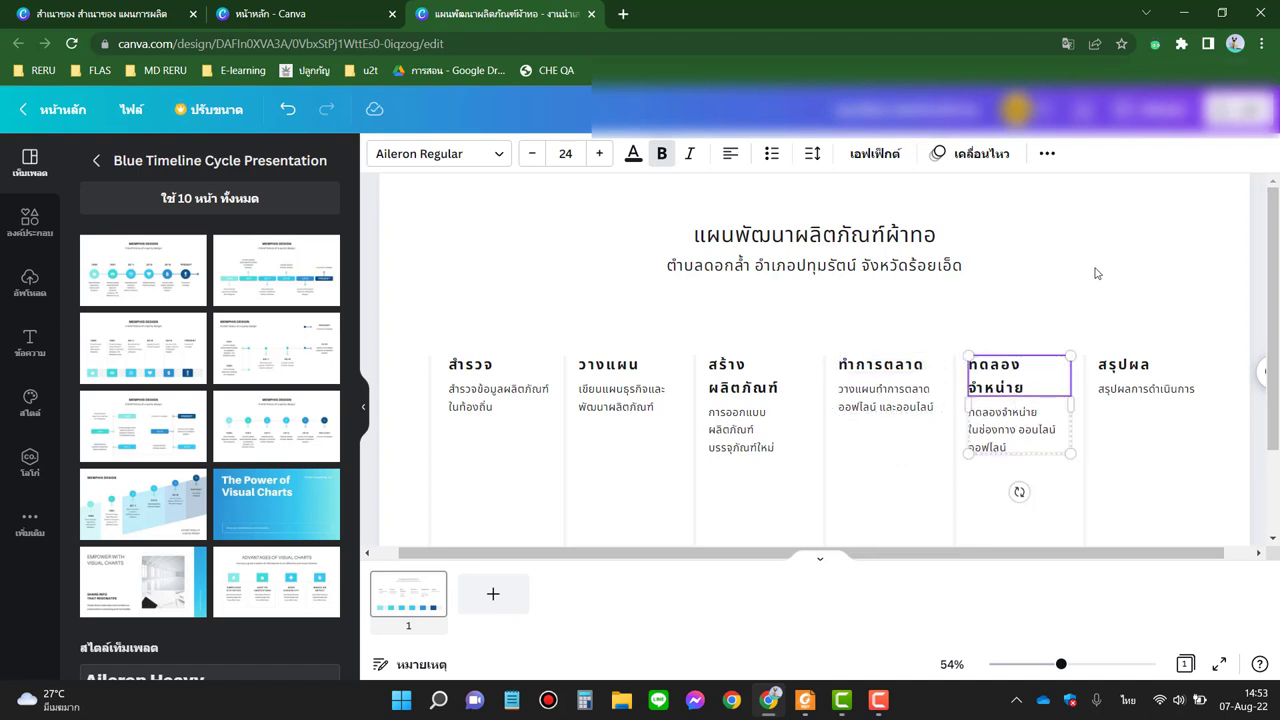
left_click(1156, 428)
Step: Download the timeline presentation as a standard PDF (มาตรฐาน PDF)
scroll(1140, 440, "down", 3)
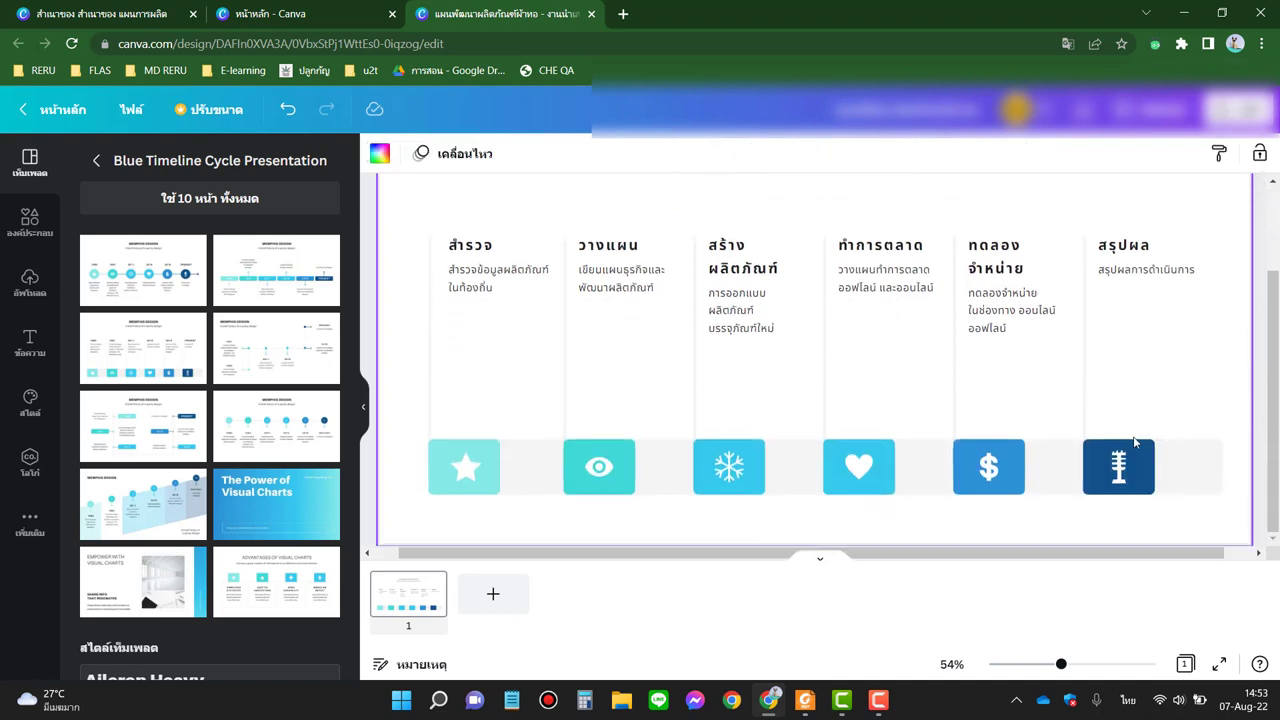
scroll(1140, 420, "up", 2)
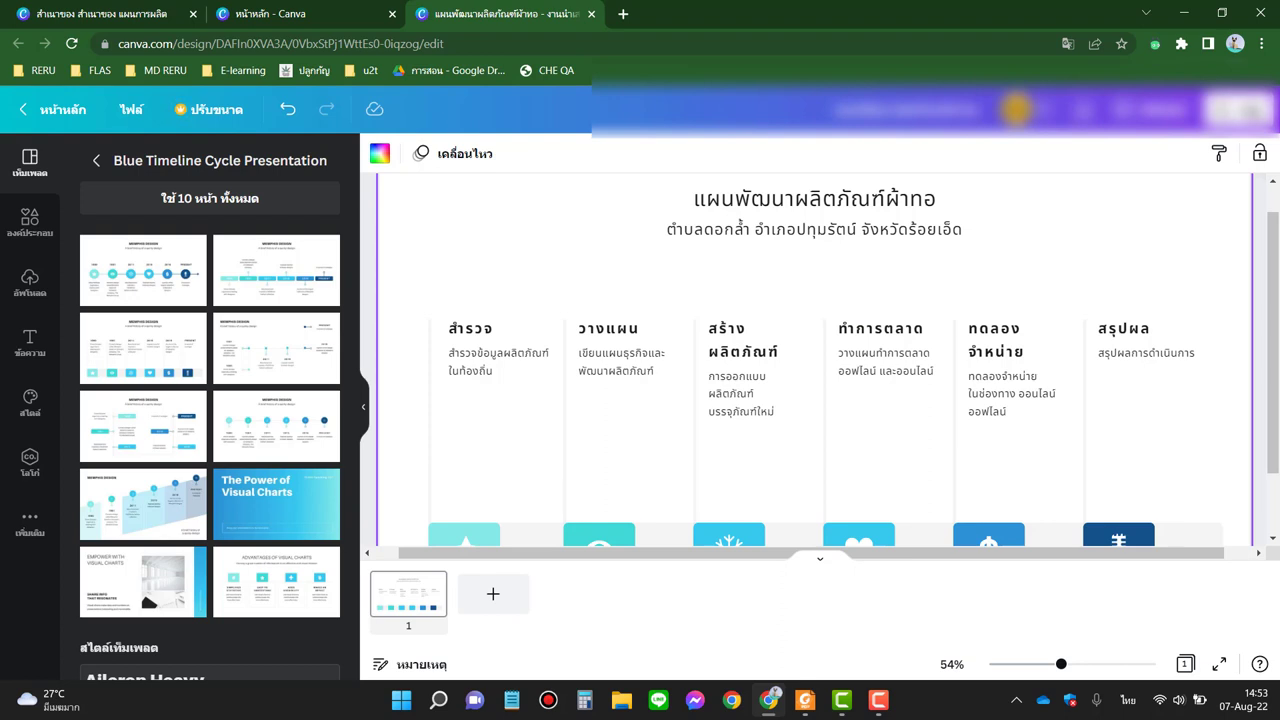
left_click(1238, 109)
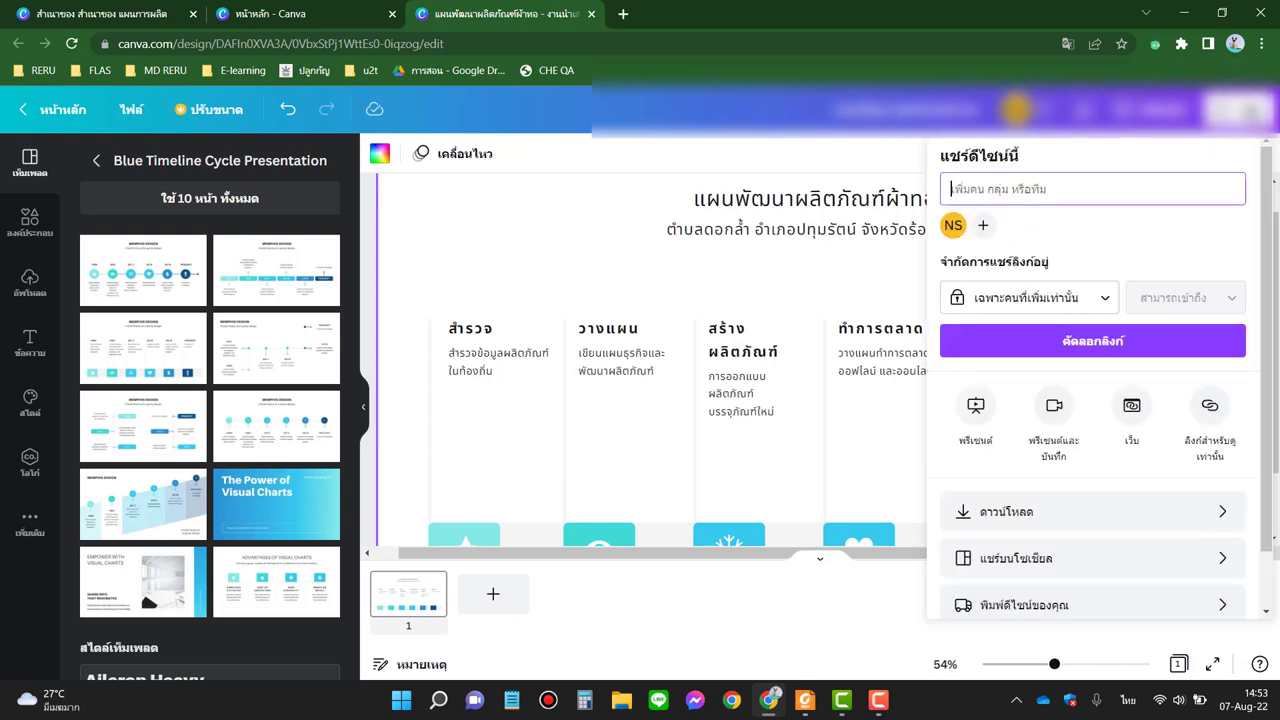
left_click(1053, 516)
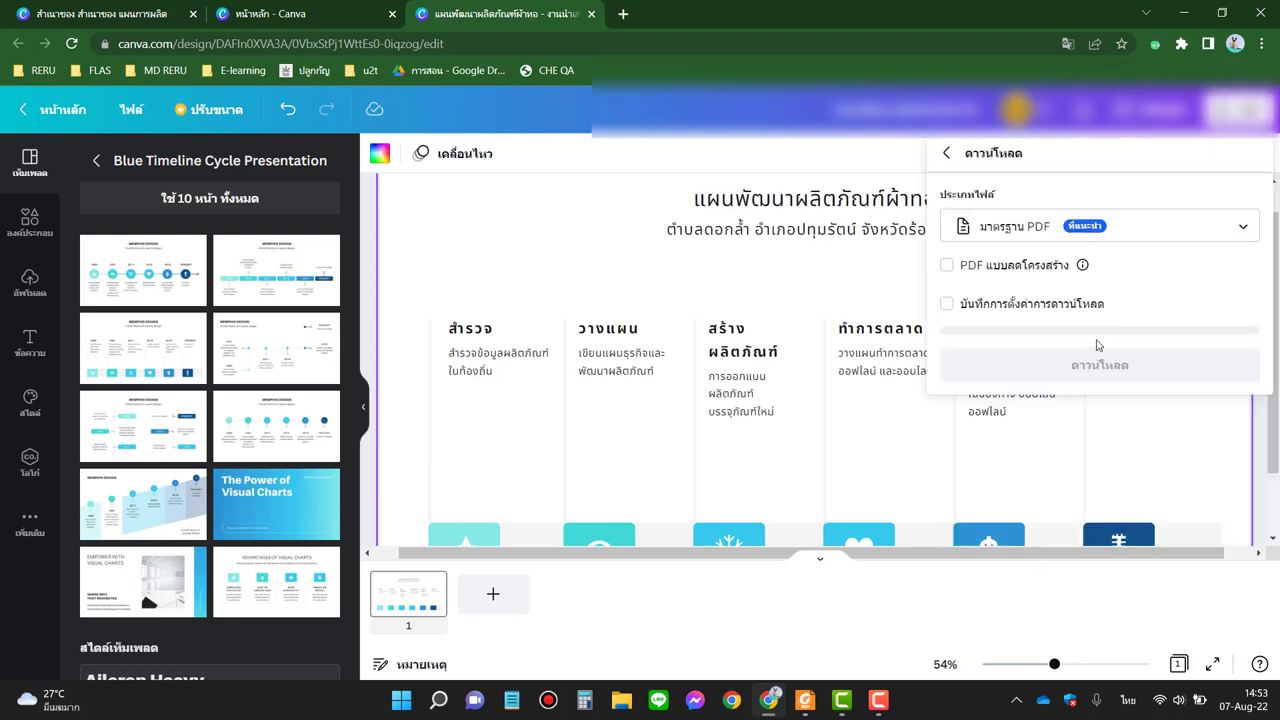
left_click(1068, 227)
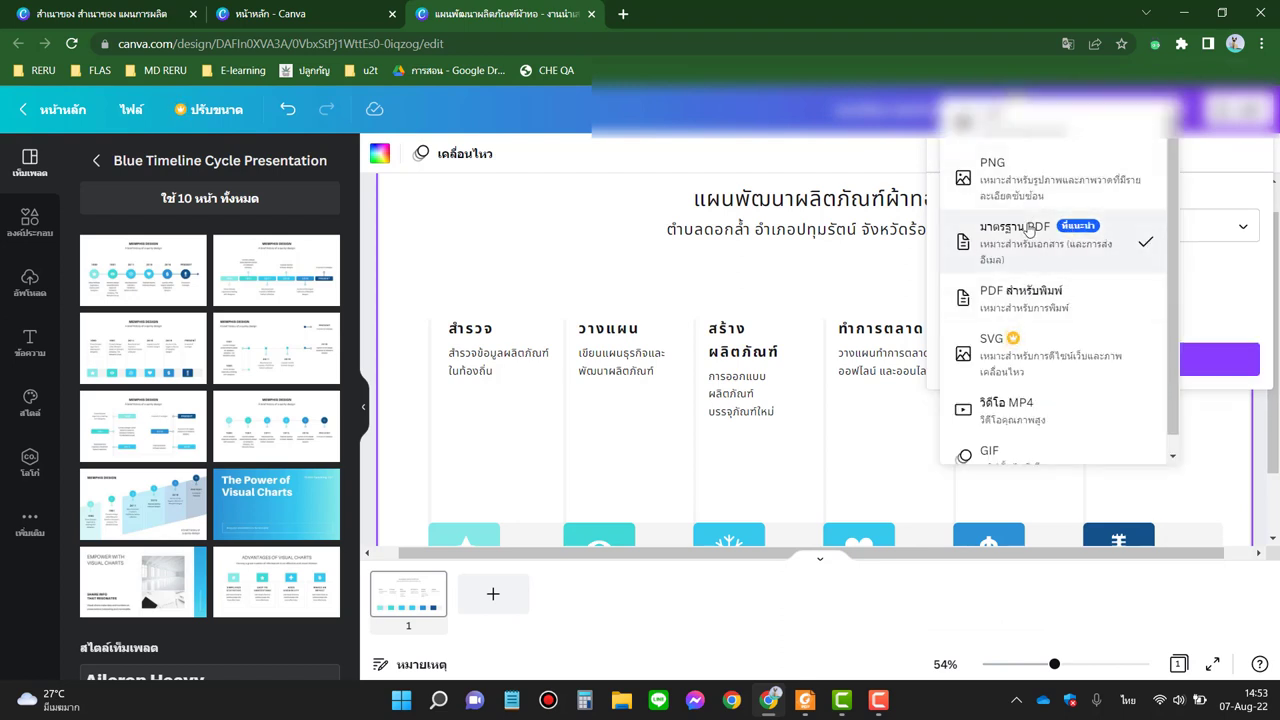
left_click(1025, 230)
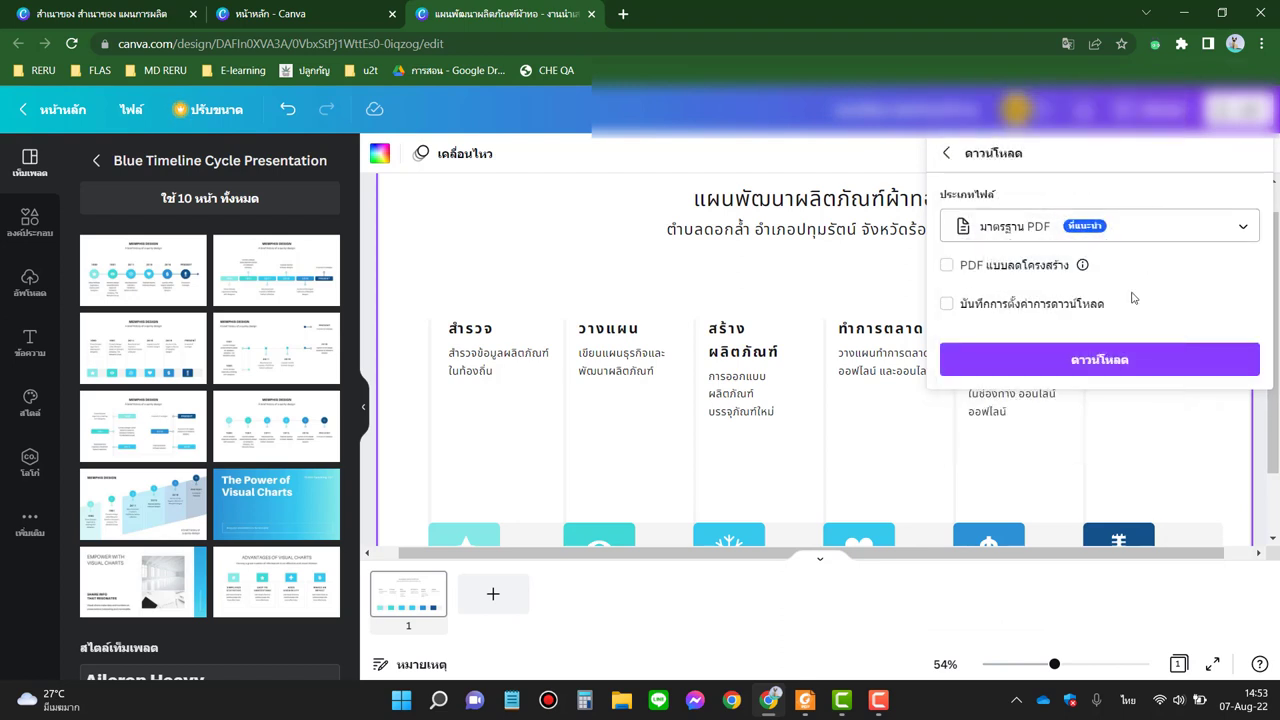
left_click(1034, 366)
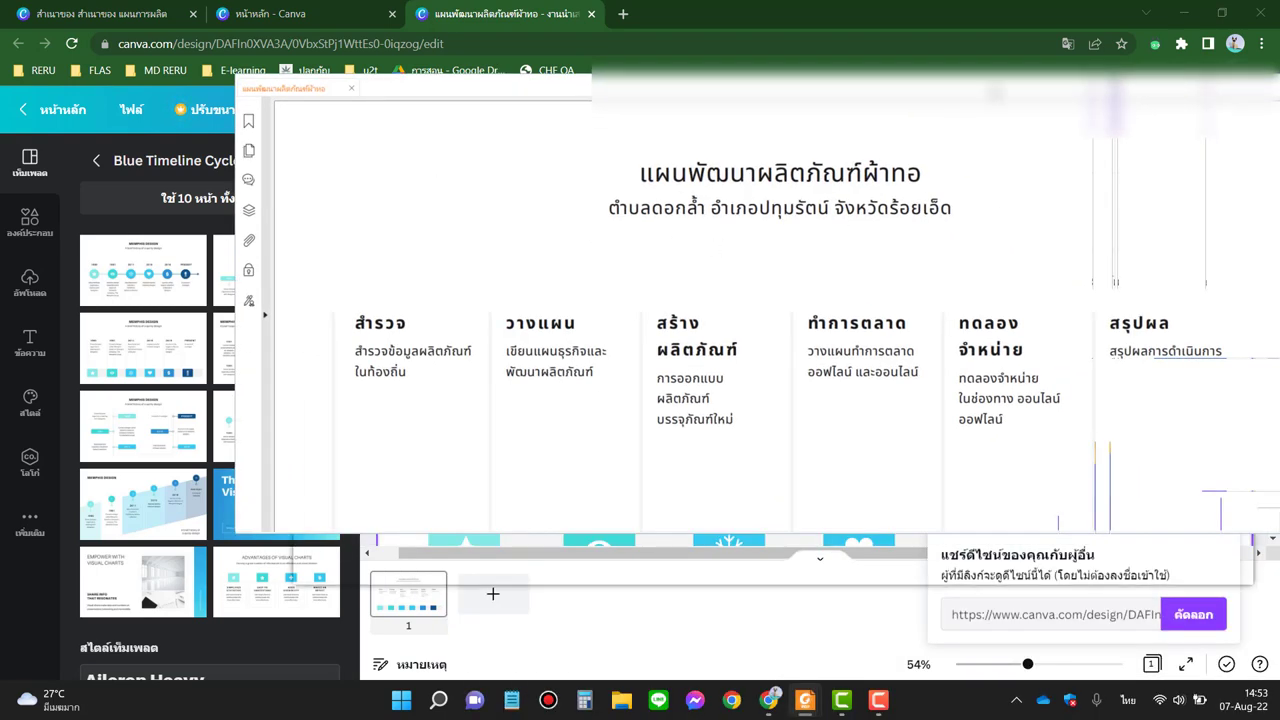
Step: Check the whole exported timeline page in Foxit PDF Reader and close the reader
scroll(990, 354, "down", 2)
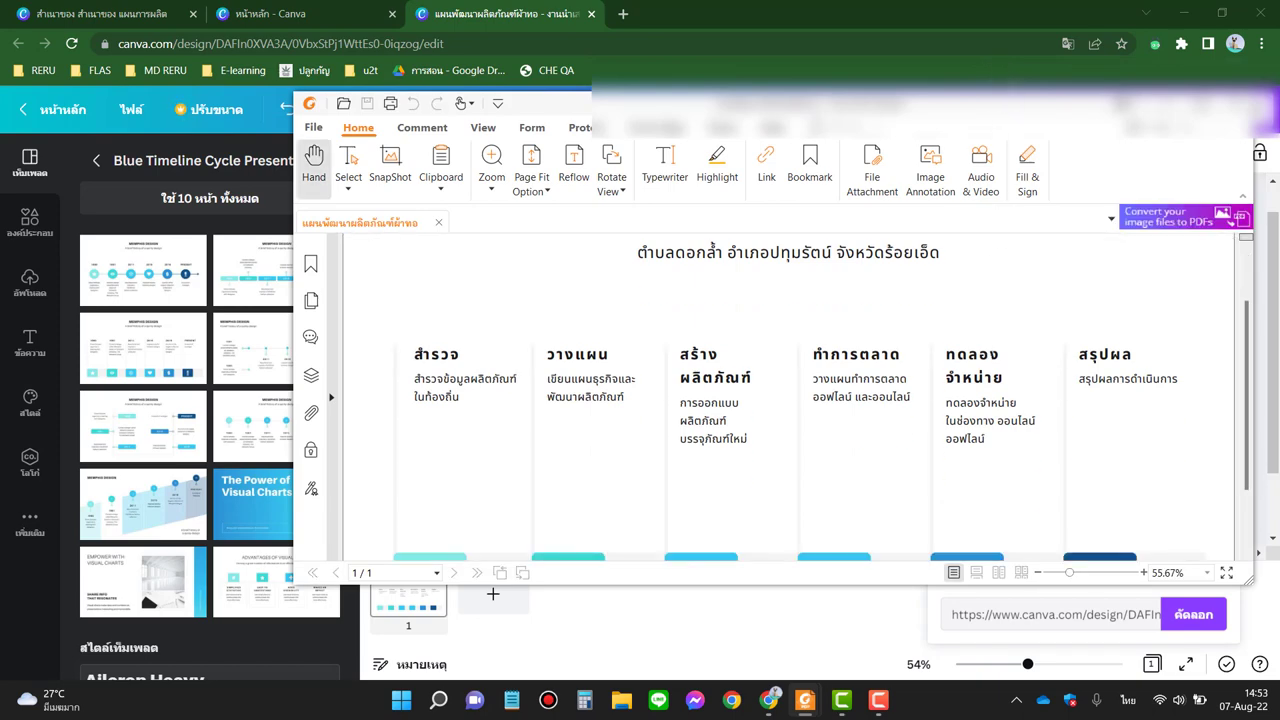
double_click(1012, 112)
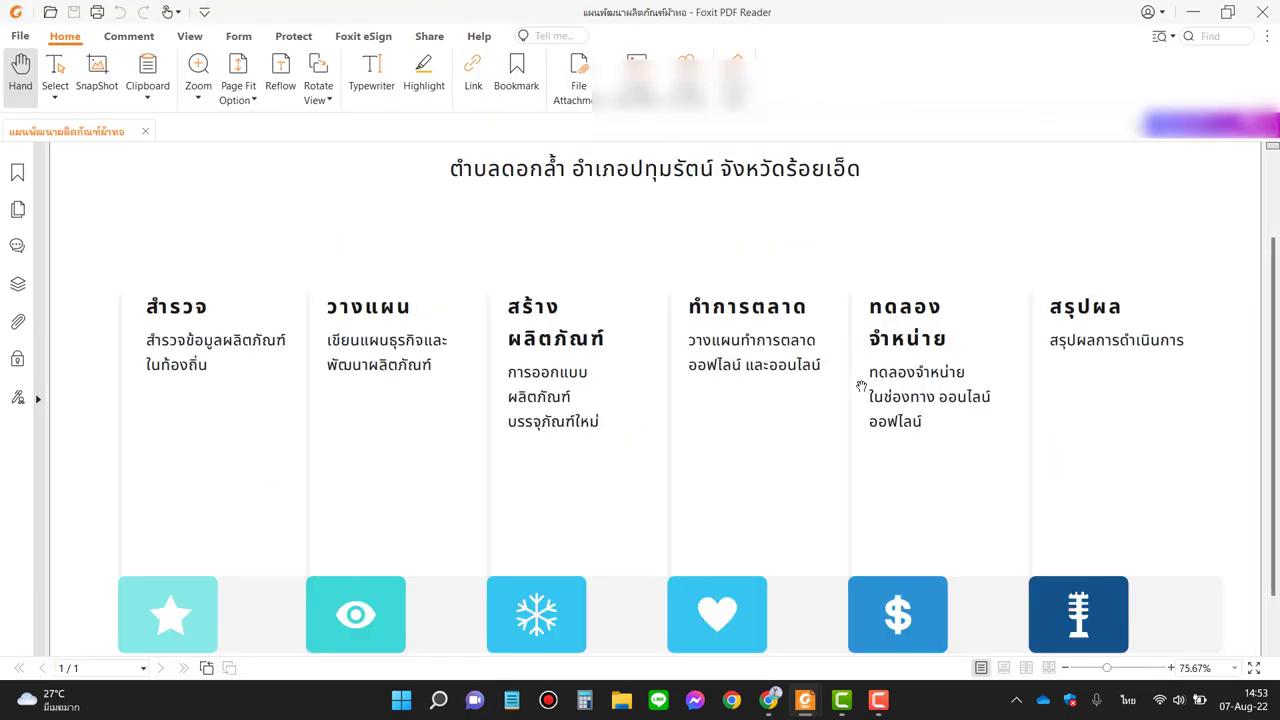
scroll(860, 385, "up", 2)
scroll(860, 385, "down", 2)
scroll(860, 385, "up", 2)
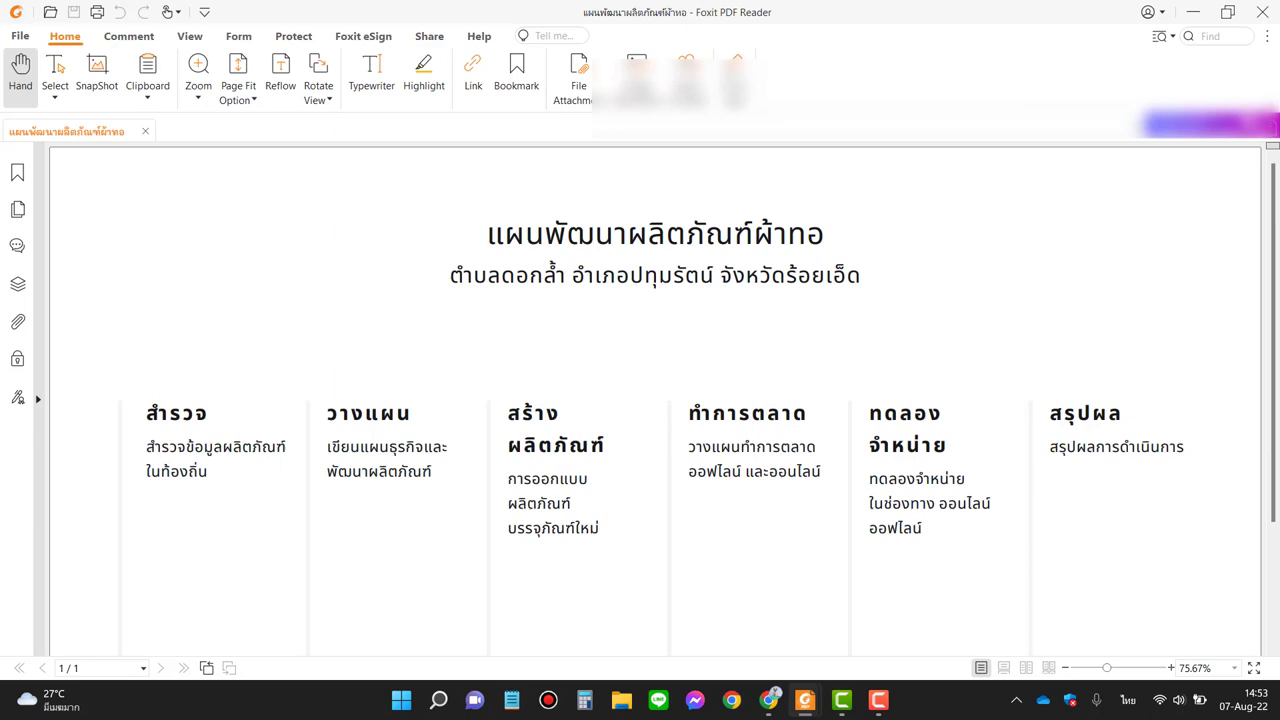
left_click(1265, 12)
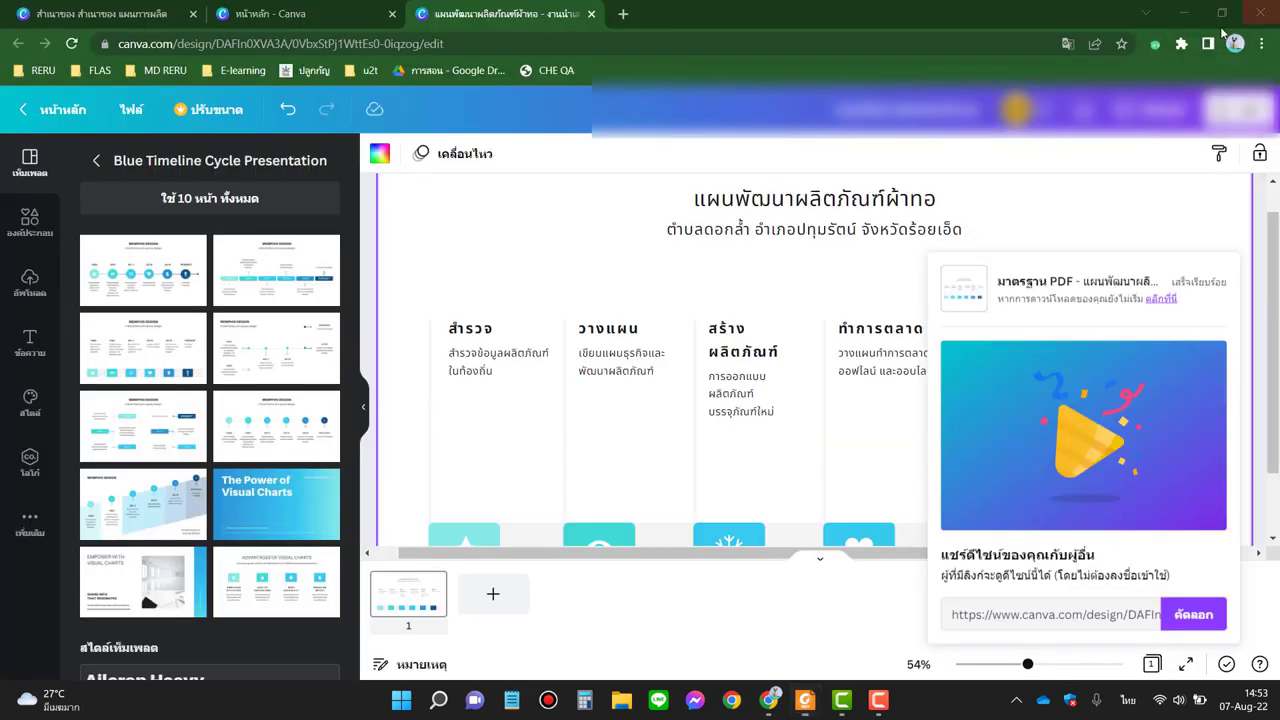
Step: Close the Canva design and, in Part 13 of the U2T C-03 form, rate 01 ด้านวัตถุดิบ as พร้อม and 02 ด้านกระบวนการผลิตและบริการ as ไม่พร้อม
left_click(591, 14)
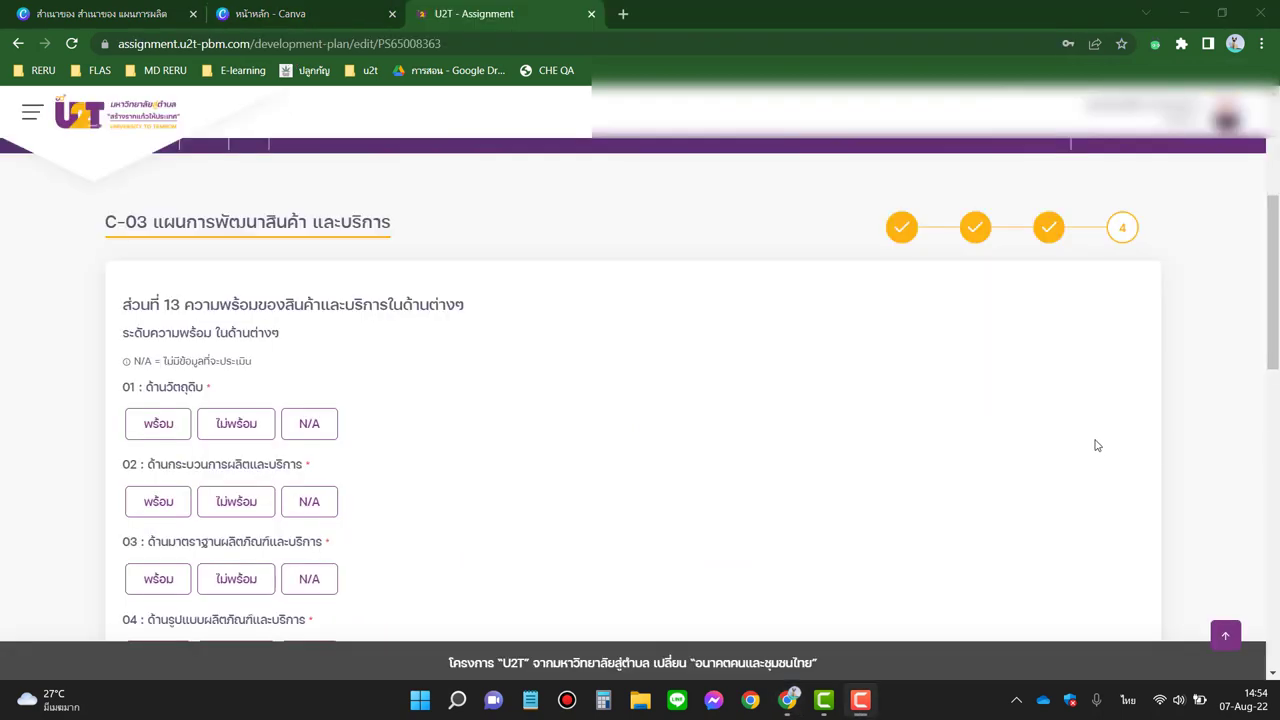
scroll(505, 434, "down", 1)
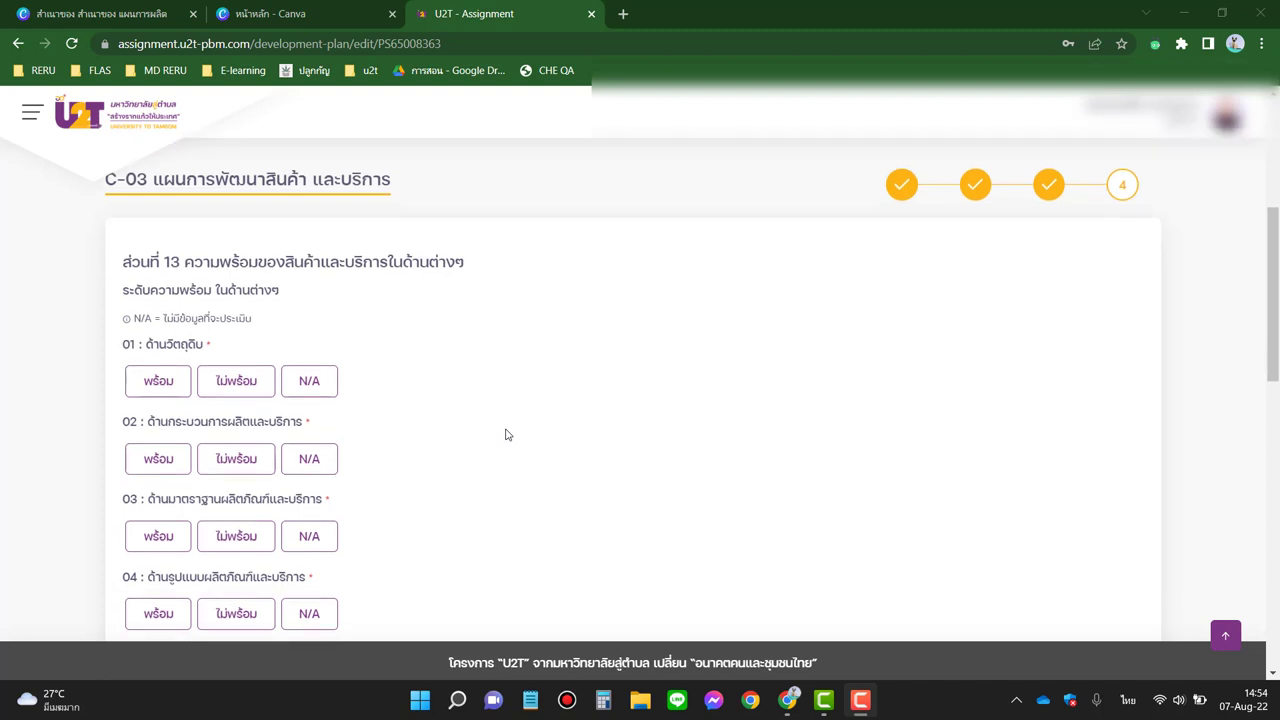
scroll(505, 434, "up", 2)
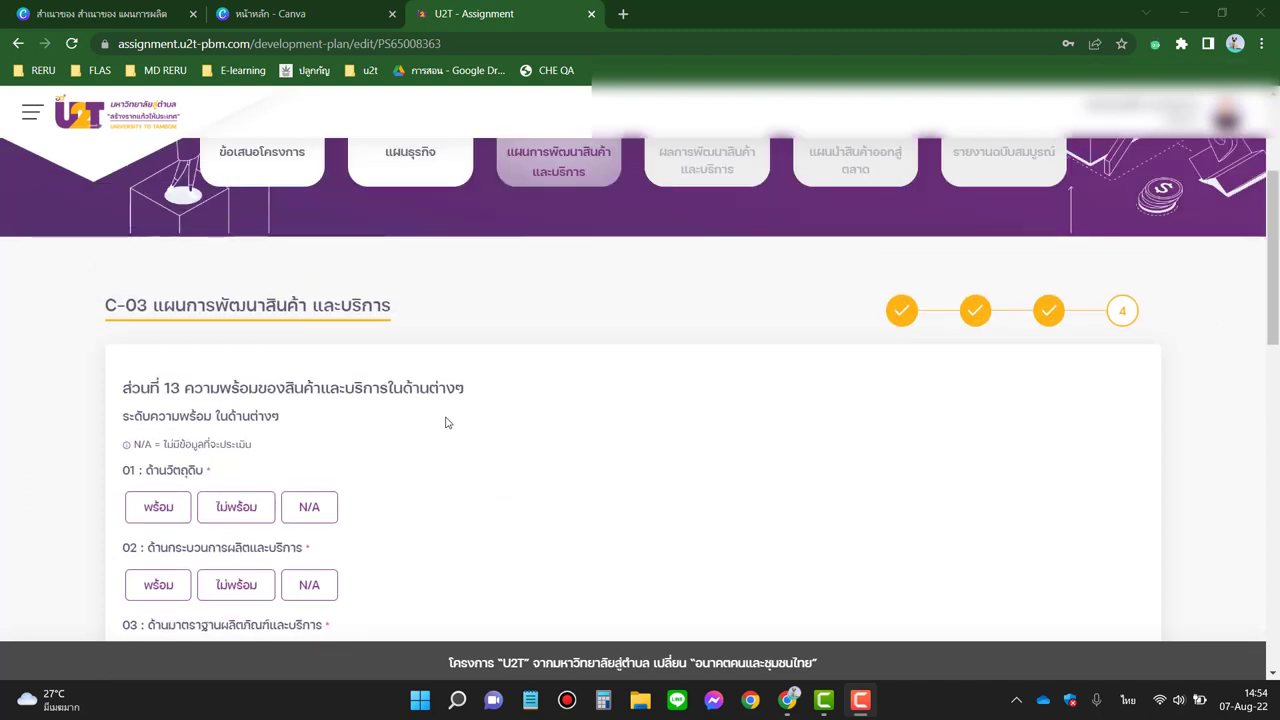
scroll(443, 423, "down", 2)
left_click(152, 340)
left_click(203, 418)
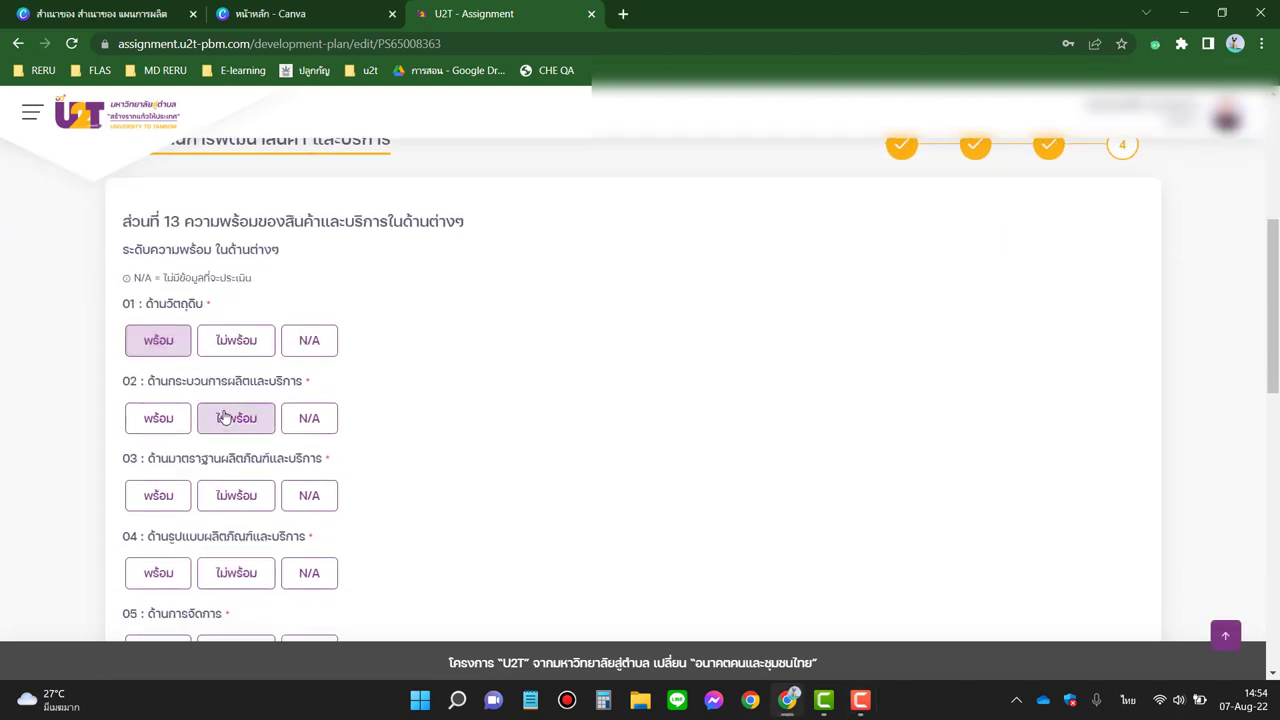
Step: Rate Part 13 items 03 to 06, from product standards through transport and distribution, as ไม่พร้อม
scroll(415, 417, "down", 1)
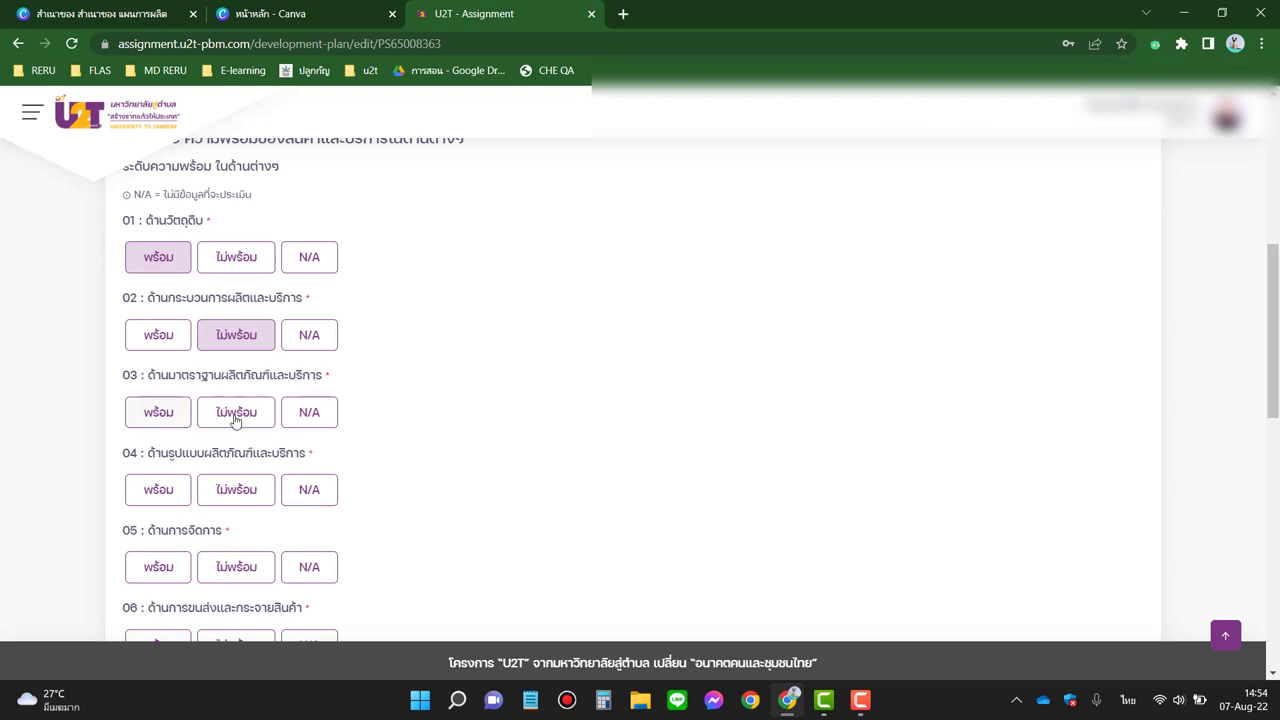
scroll(427, 368, "up", 1)
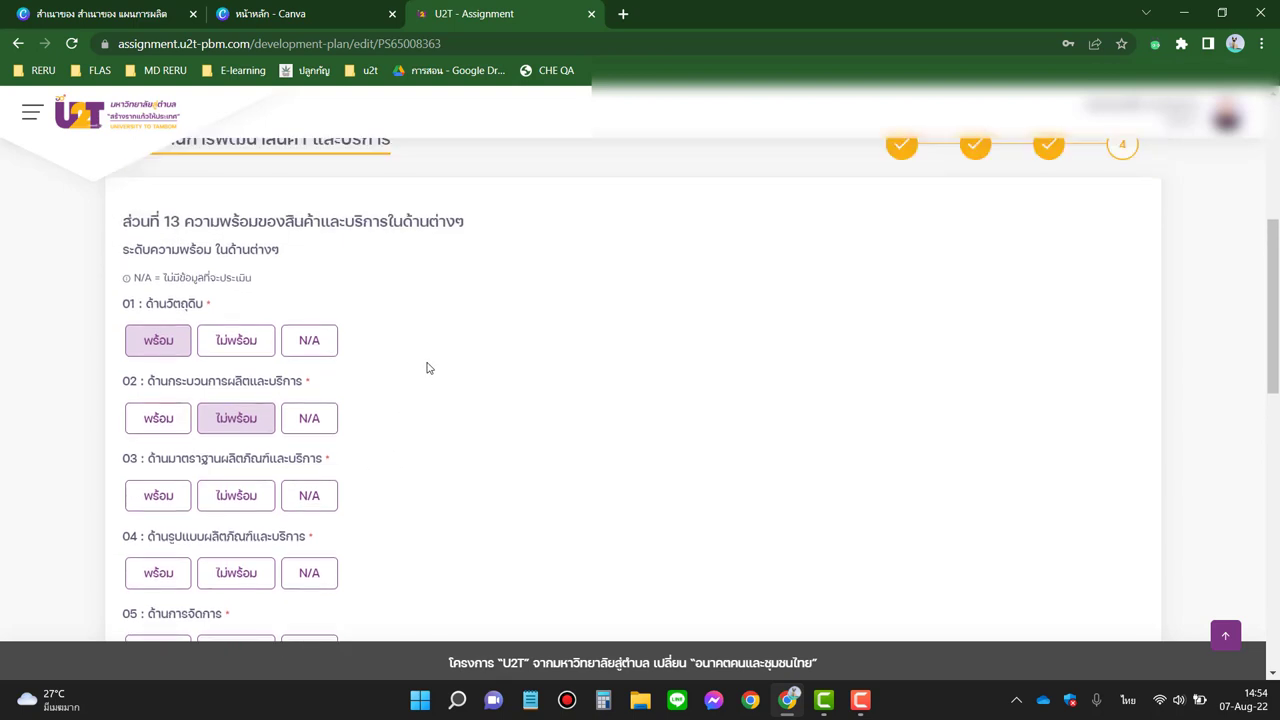
scroll(391, 374, "down", 1)
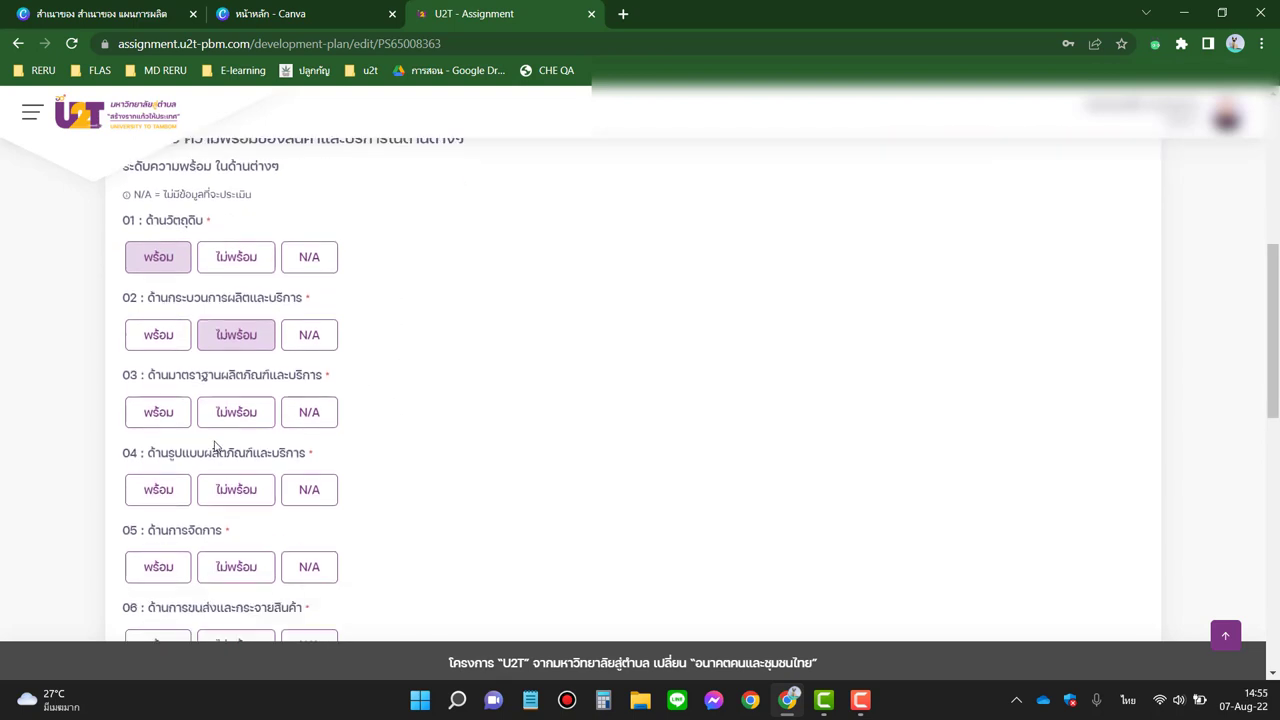
left_click(254, 419)
left_click(254, 486)
scroll(254, 486, "down", 2)
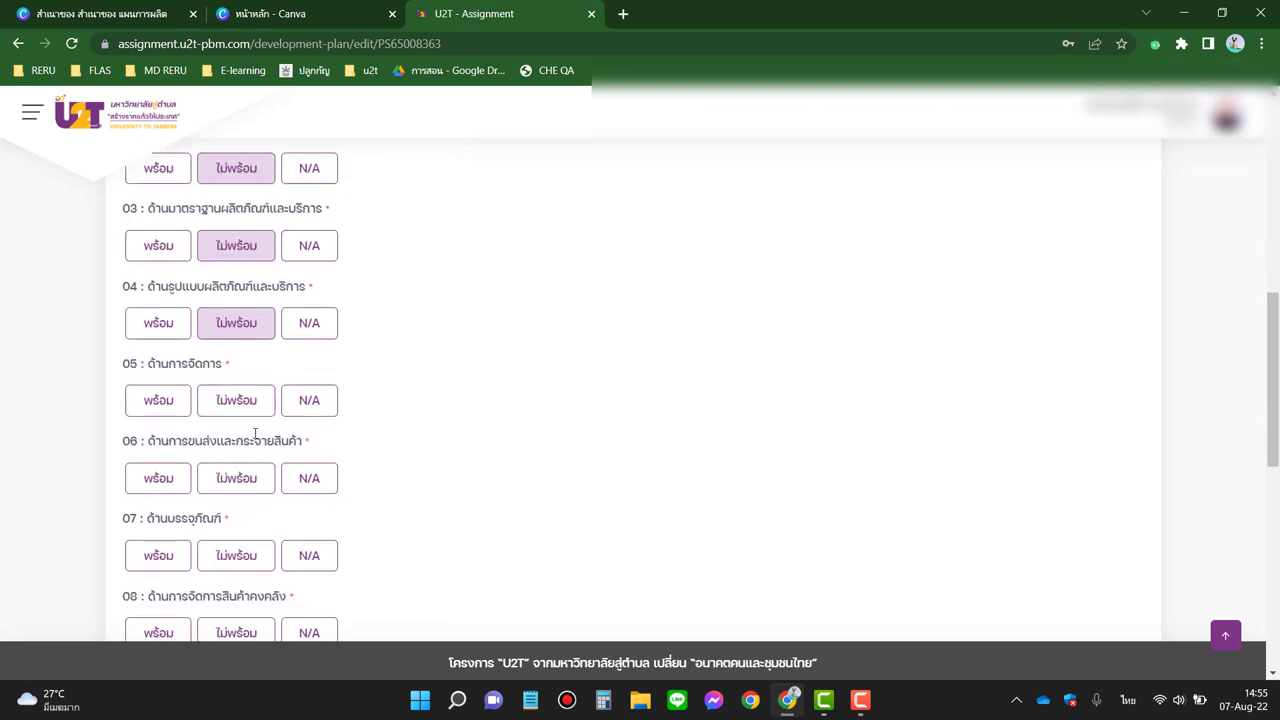
left_click(254, 410)
left_click(249, 480)
scroll(249, 484, "down", 2)
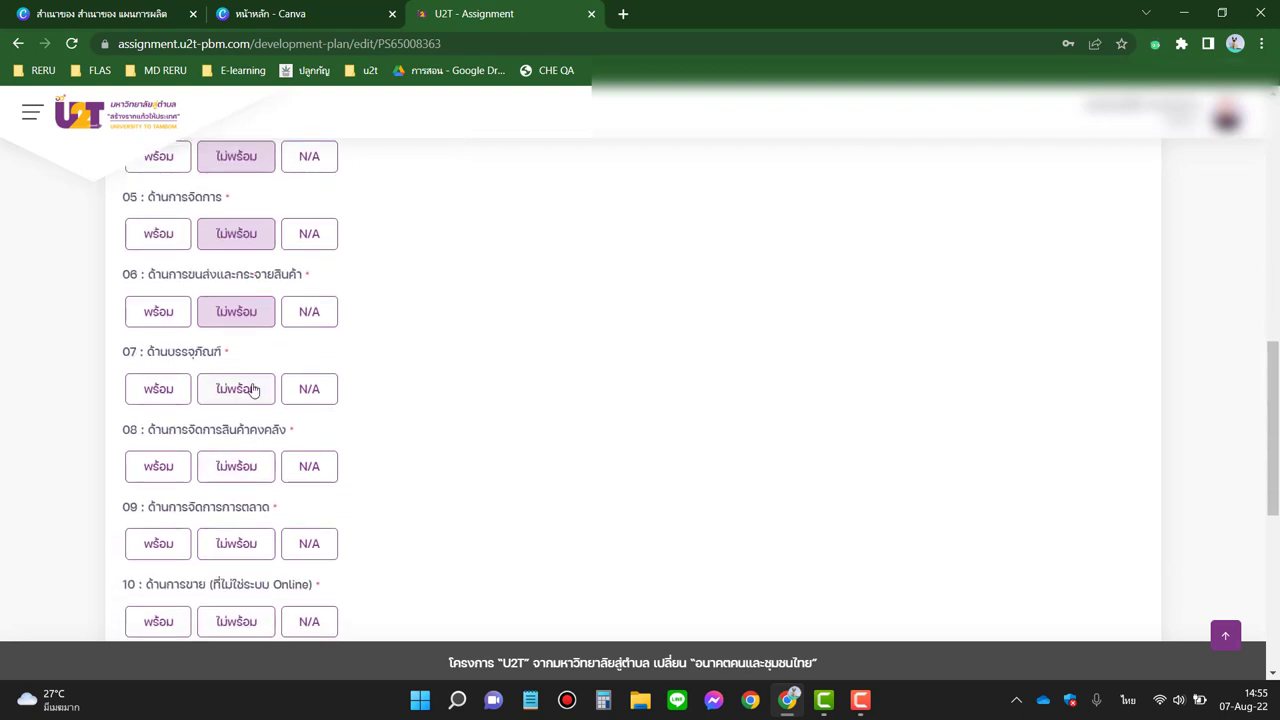
Step: Rate Part 13 items 07 to 11, from packaging through online sales, as ไม่พร้อม
left_click(247, 390)
left_click(252, 466)
scroll(248, 466, "down", 2)
left_click(232, 378)
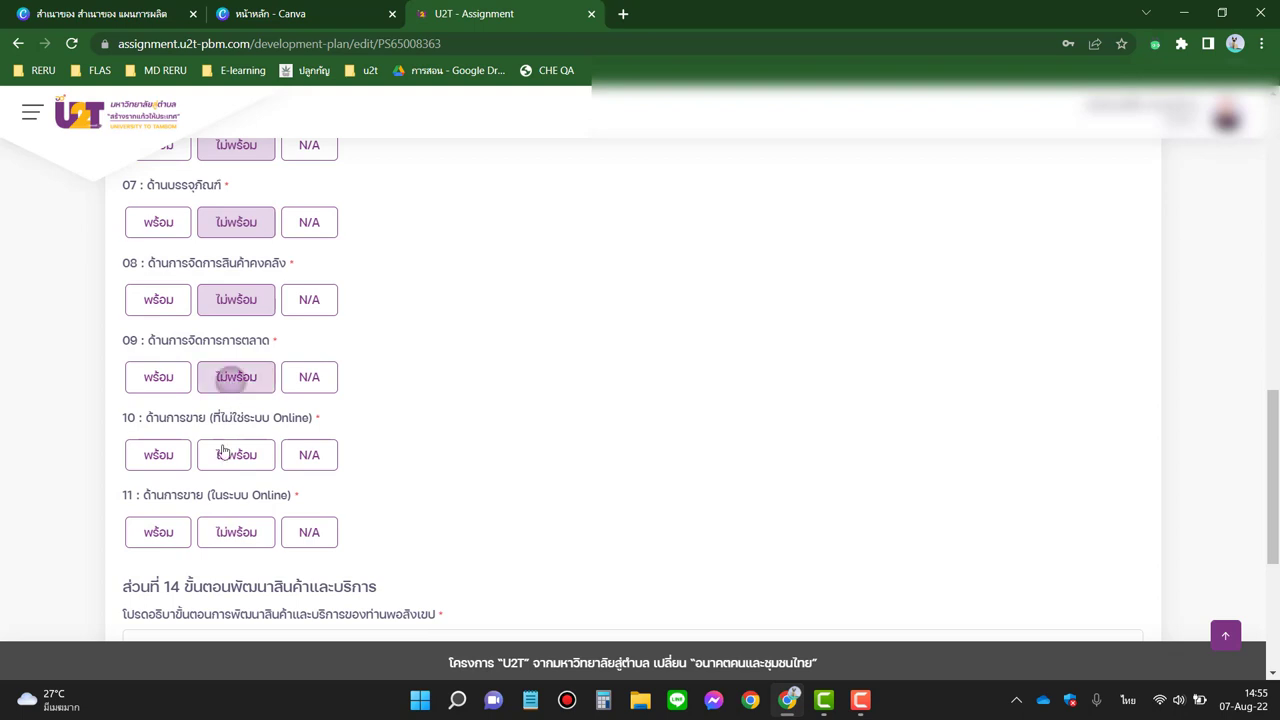
left_click(226, 455)
left_click(234, 530)
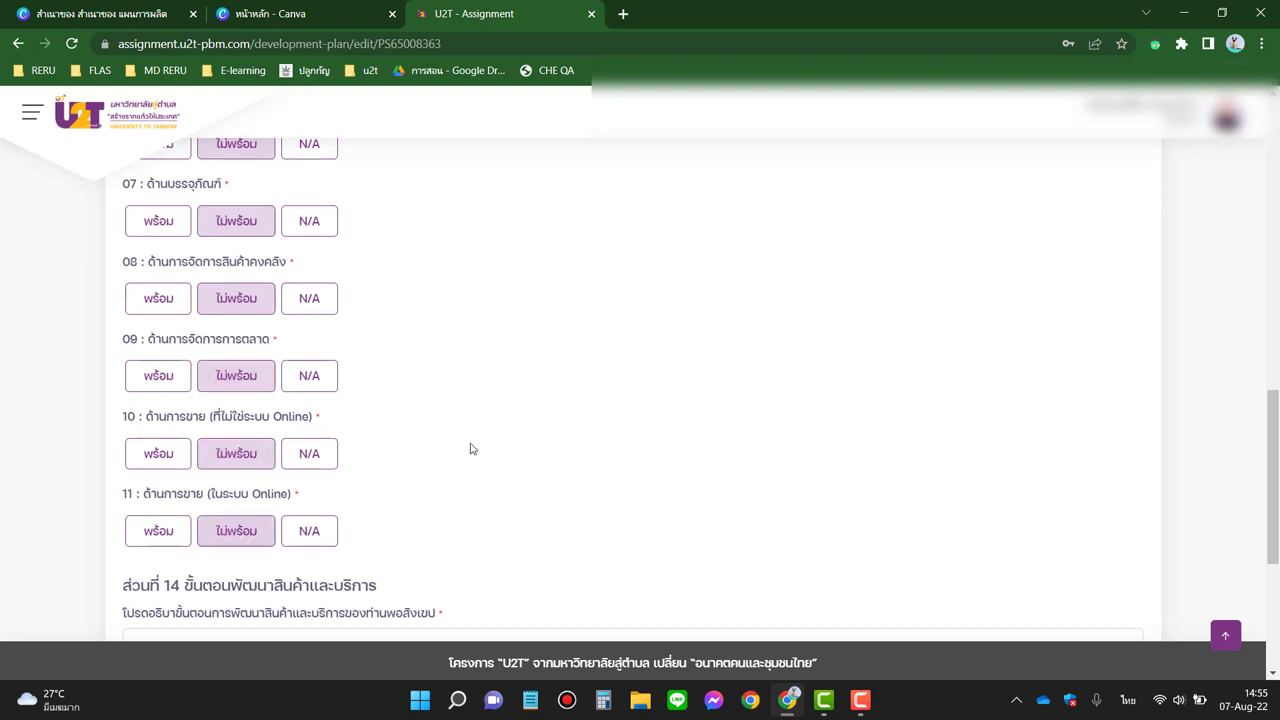
Step: Go to the Part 14 description of development steps and open the document C-03 ผ้าทอ ดอกล้ำ.docx in Word
scroll(471, 446, "down", 4)
left_click(471, 326)
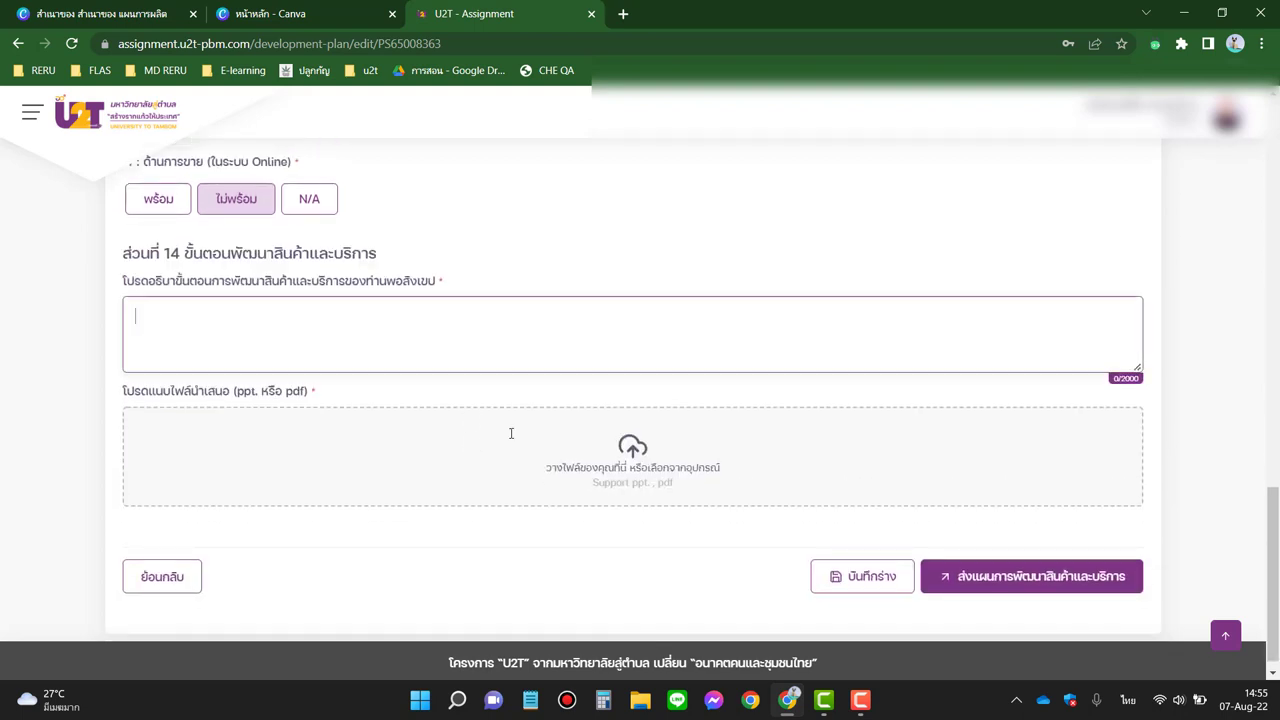
left_click(419, 701)
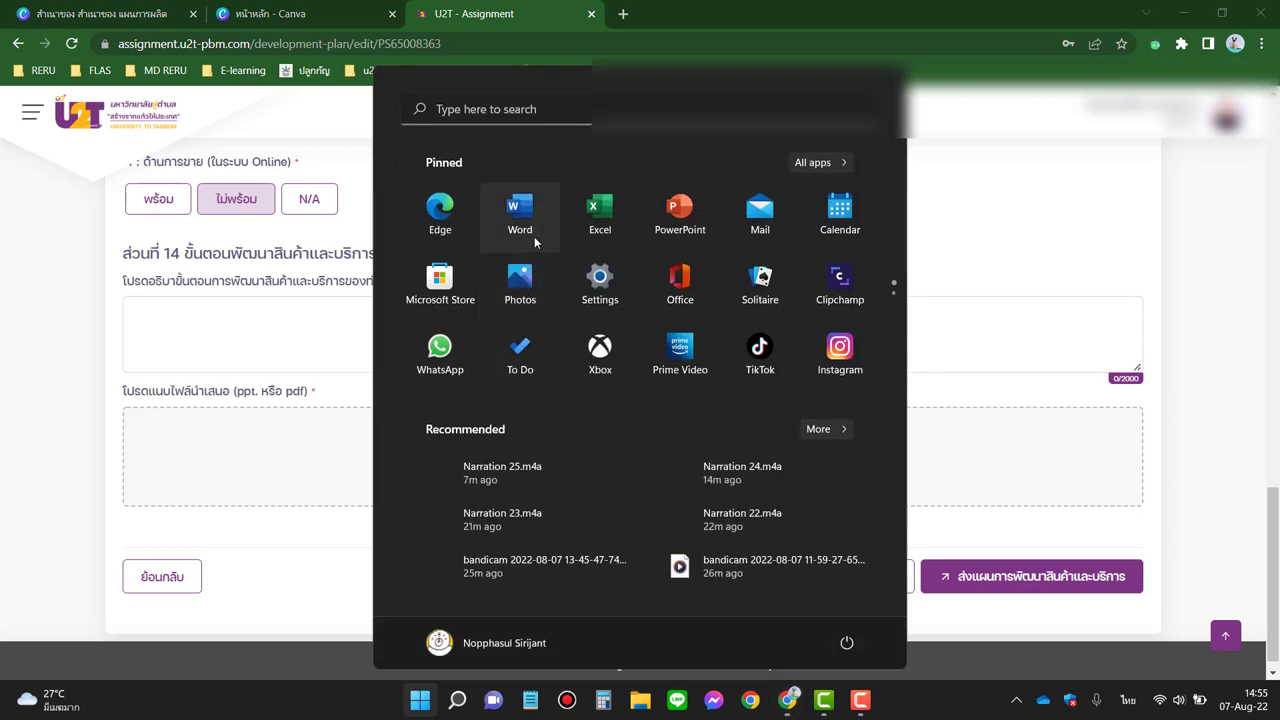
left_click(520, 215)
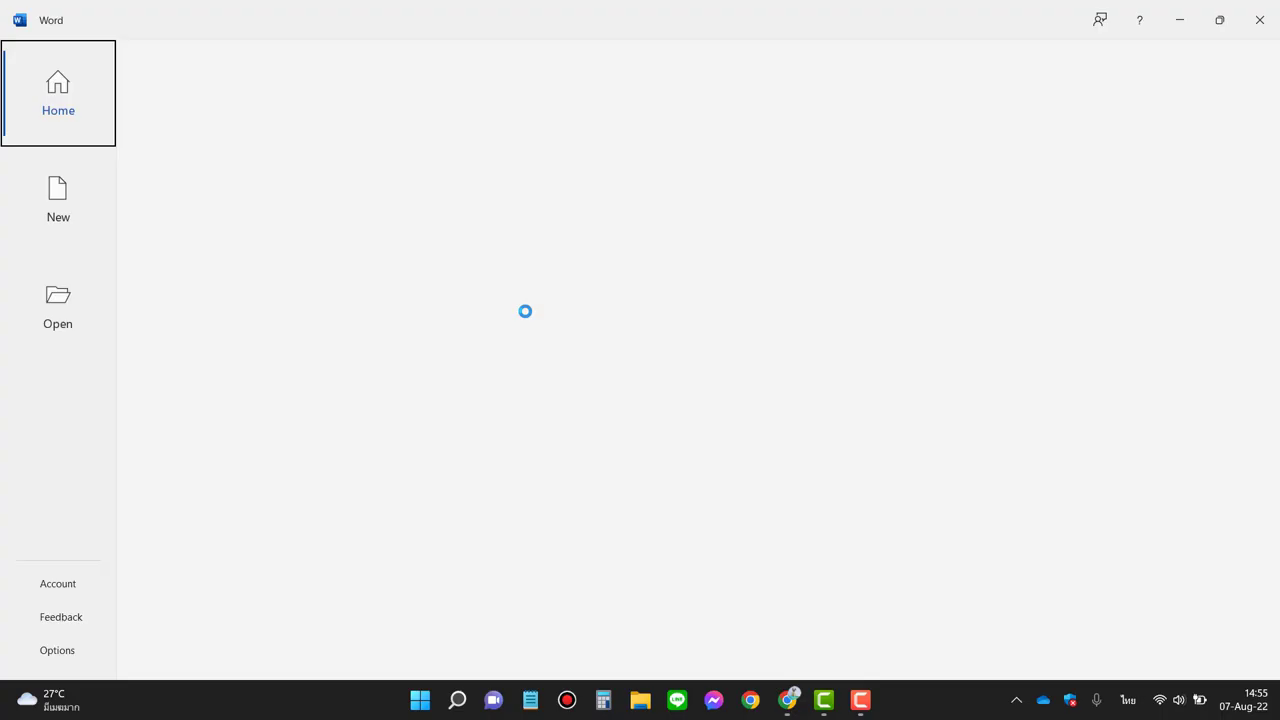
left_click(252, 418)
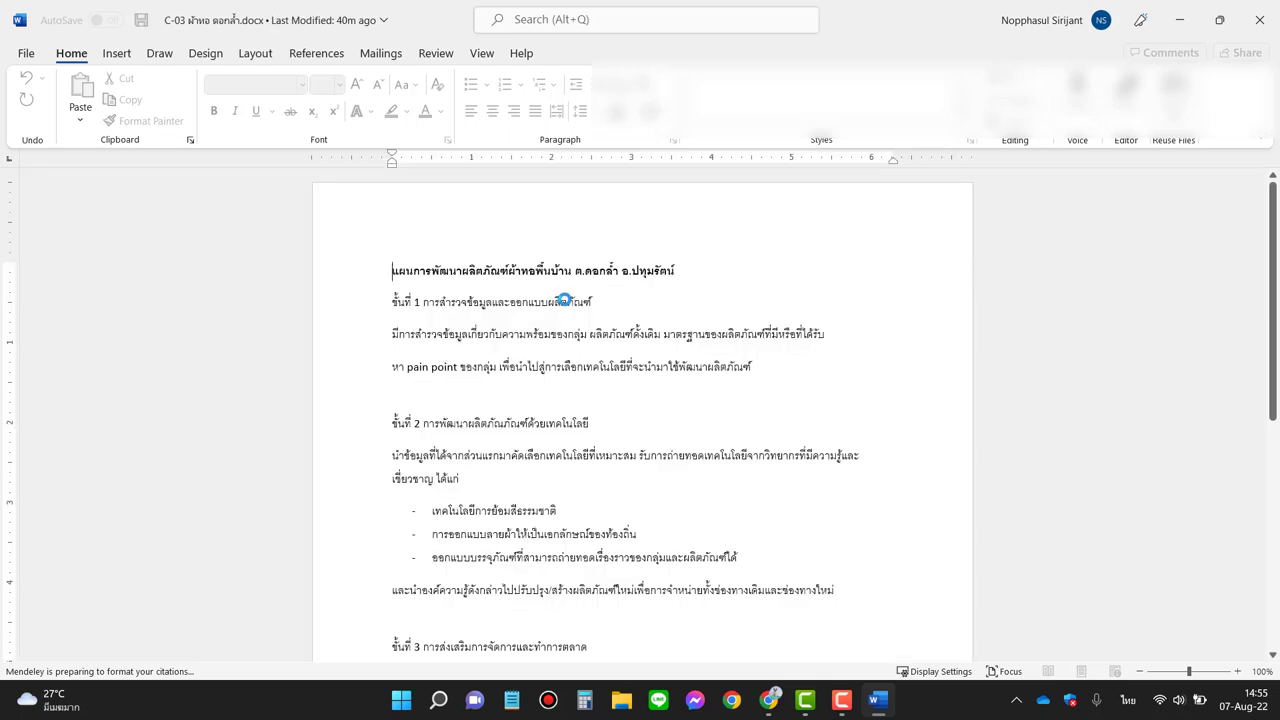
Step: Copy the document's entire text and paste it into the Part 14 description of the product and service development steps in the U2T form
key("ctrl+a")
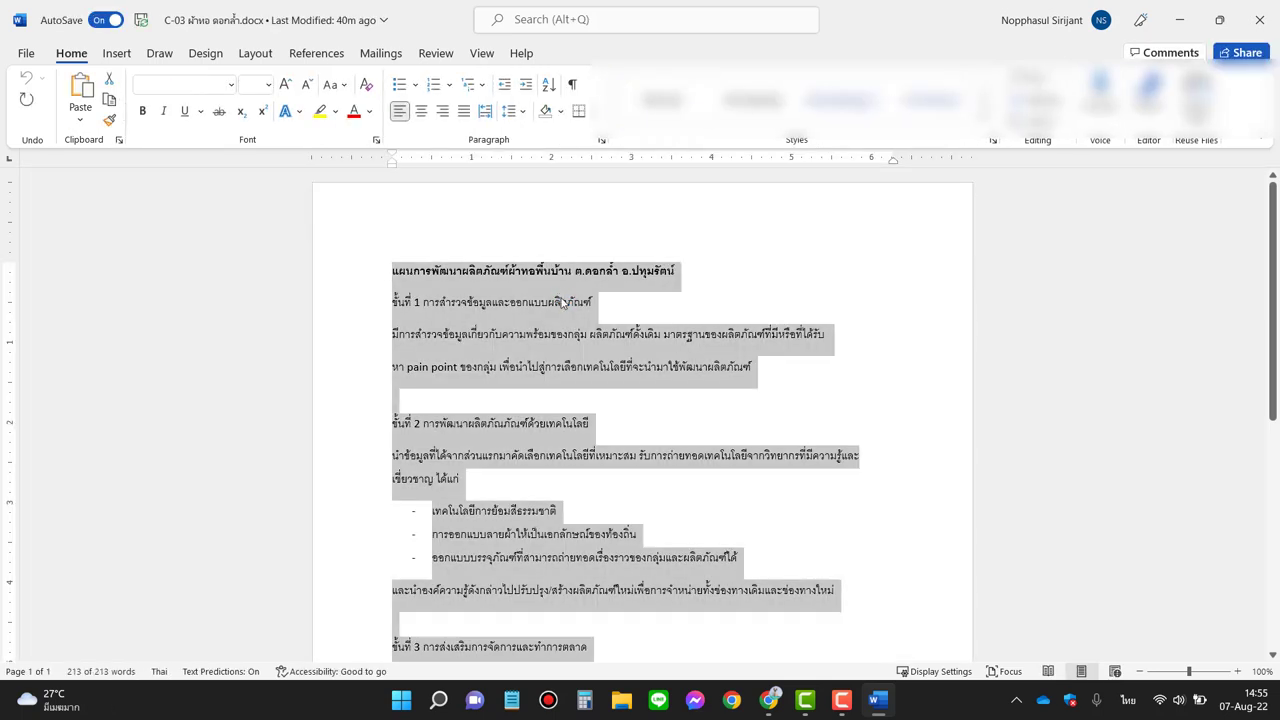
right_click(628, 360)
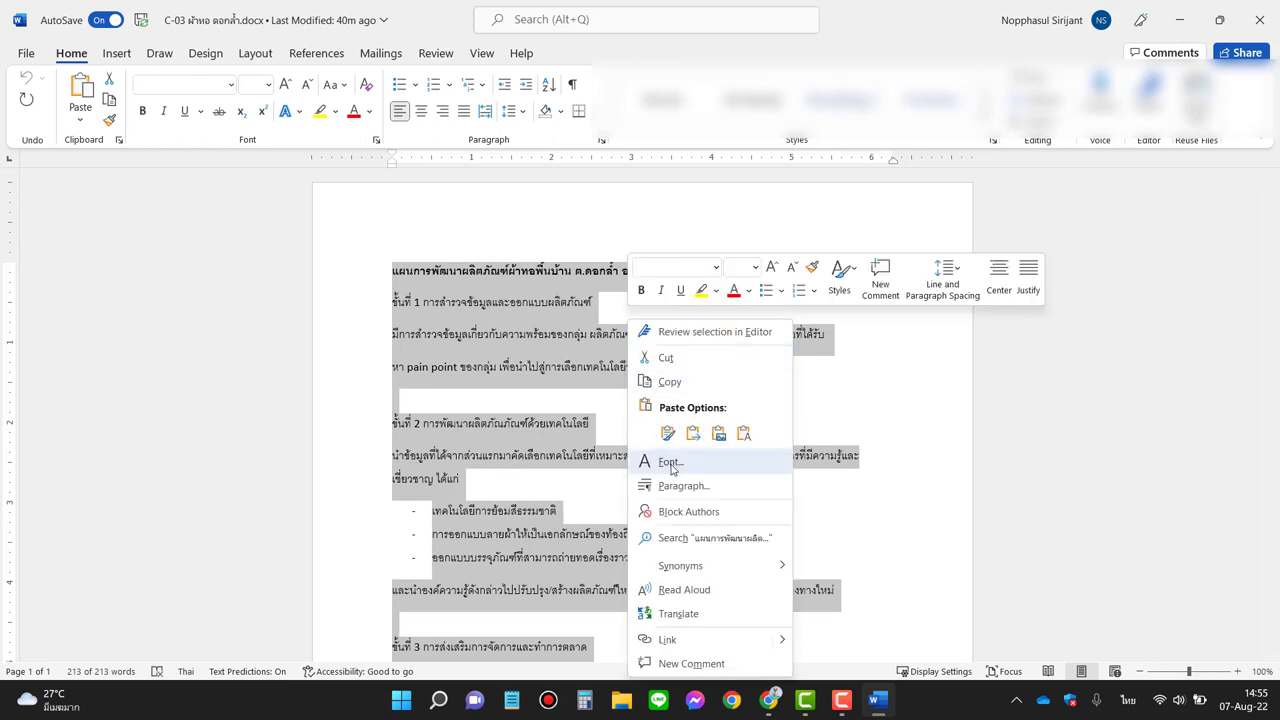
left_click(675, 384)
left_click(1180, 20)
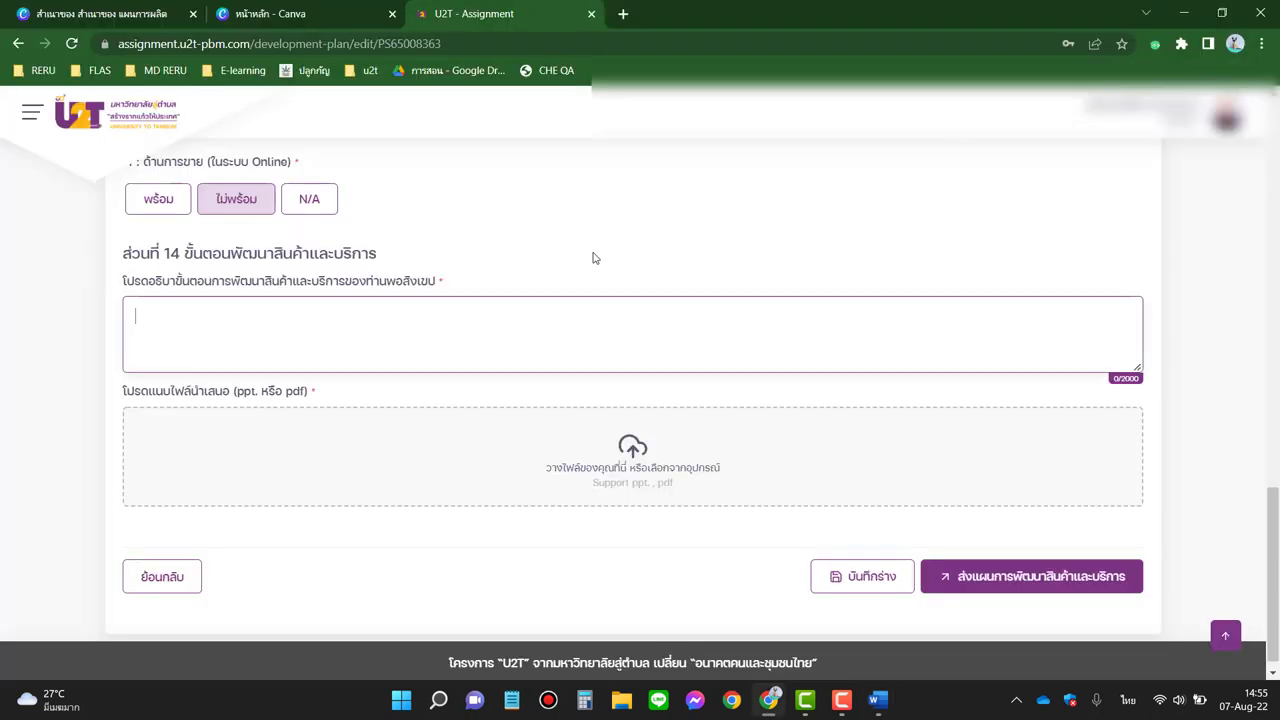
right_click(514, 314)
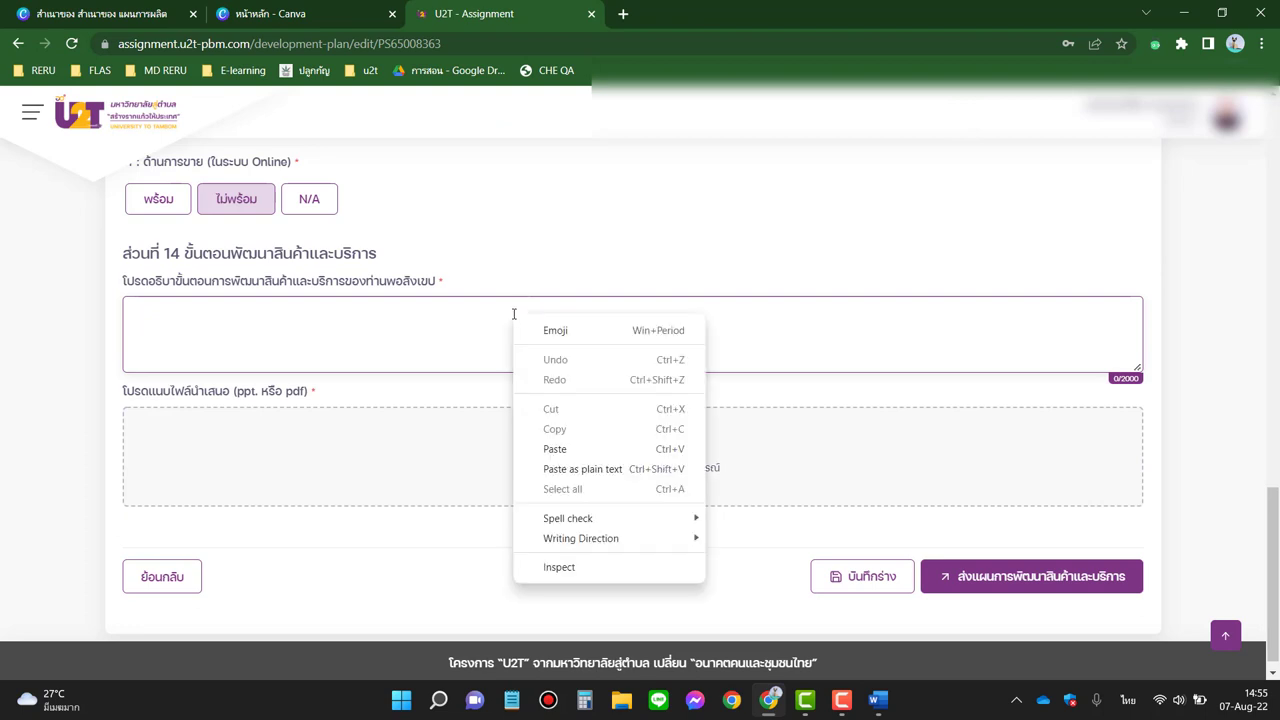
left_click(546, 446)
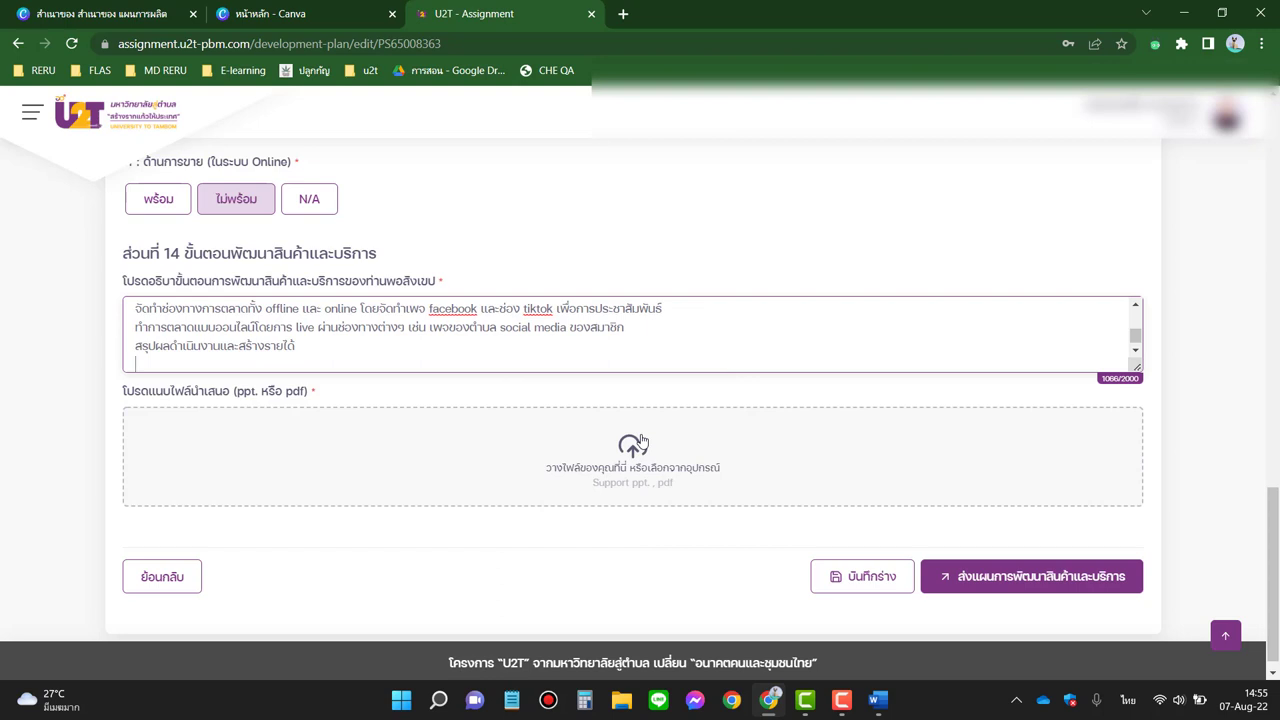
Step: In the Downloads folder, rename แผนพัฒนาผลิตภัณฑ์ผ้าทอ.pdf as แผนพัฒนาผลิตภัณฑ์ผ้าทอ ต.ดอกล้ำ อ.ปทุมรัตน์ จ.ร้อยเอ็ด.pdf
left_click(619, 710)
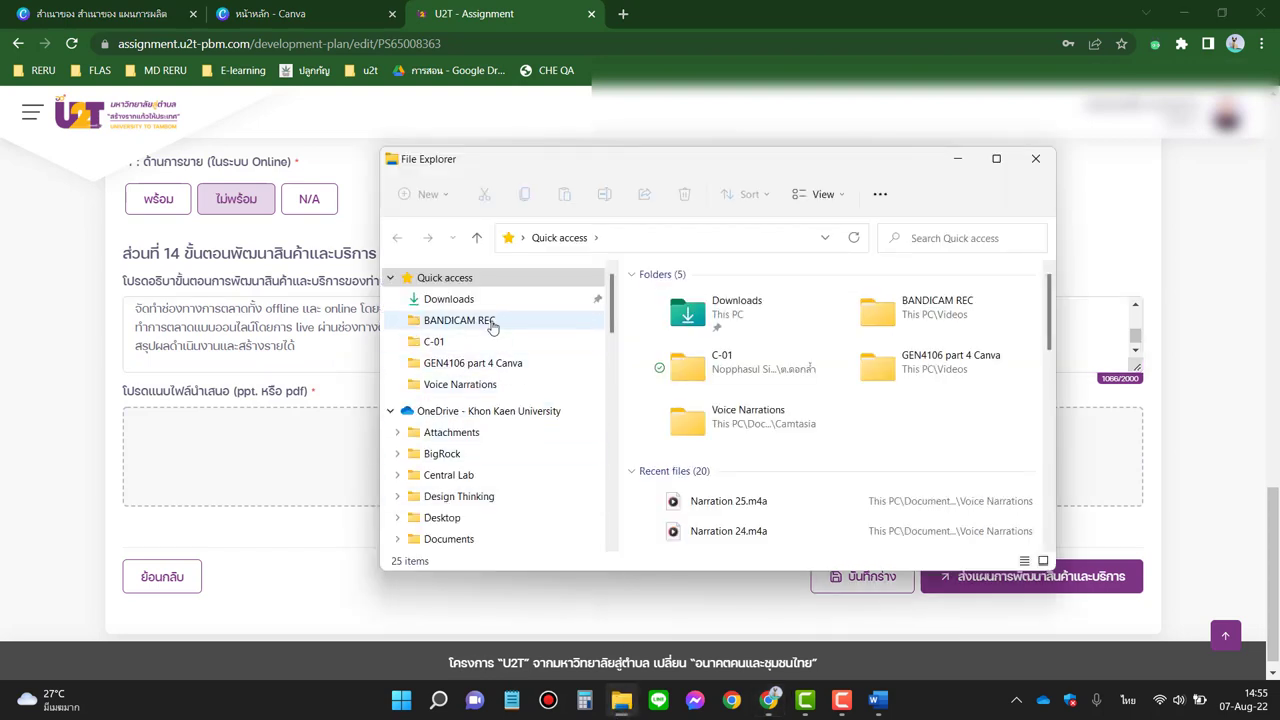
left_click(476, 301)
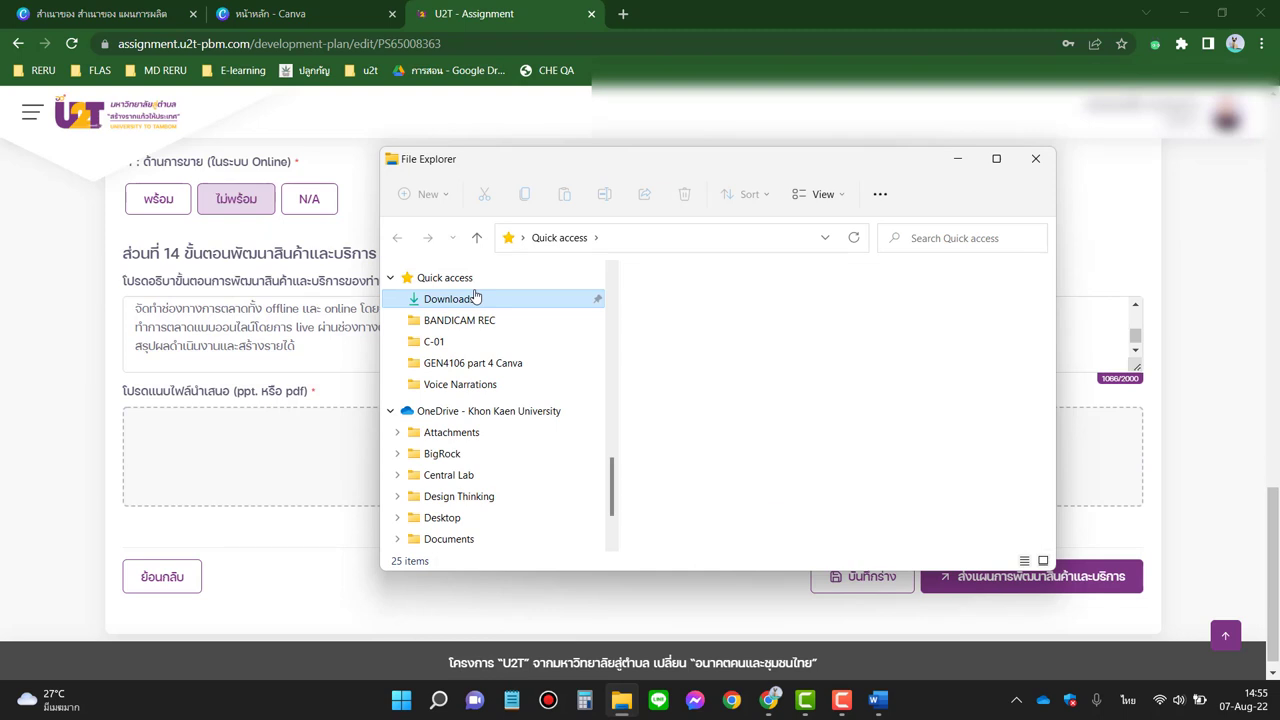
left_click(731, 305)
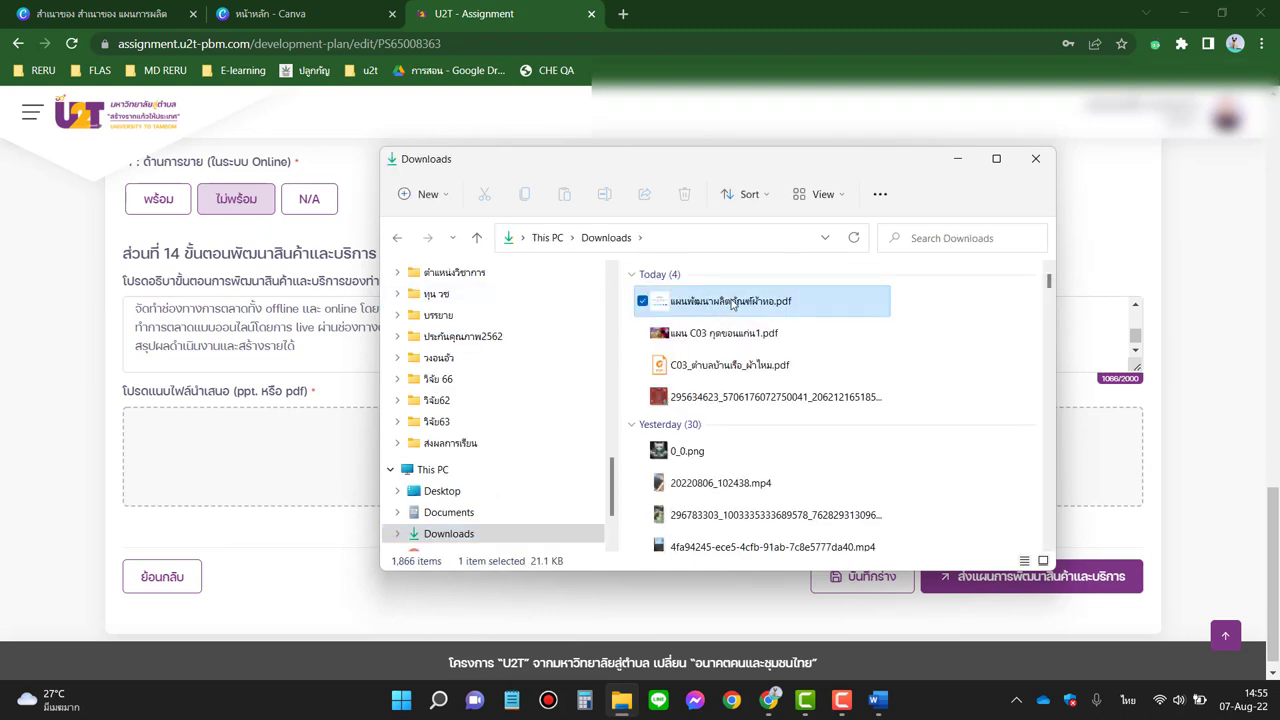
right_click(731, 305)
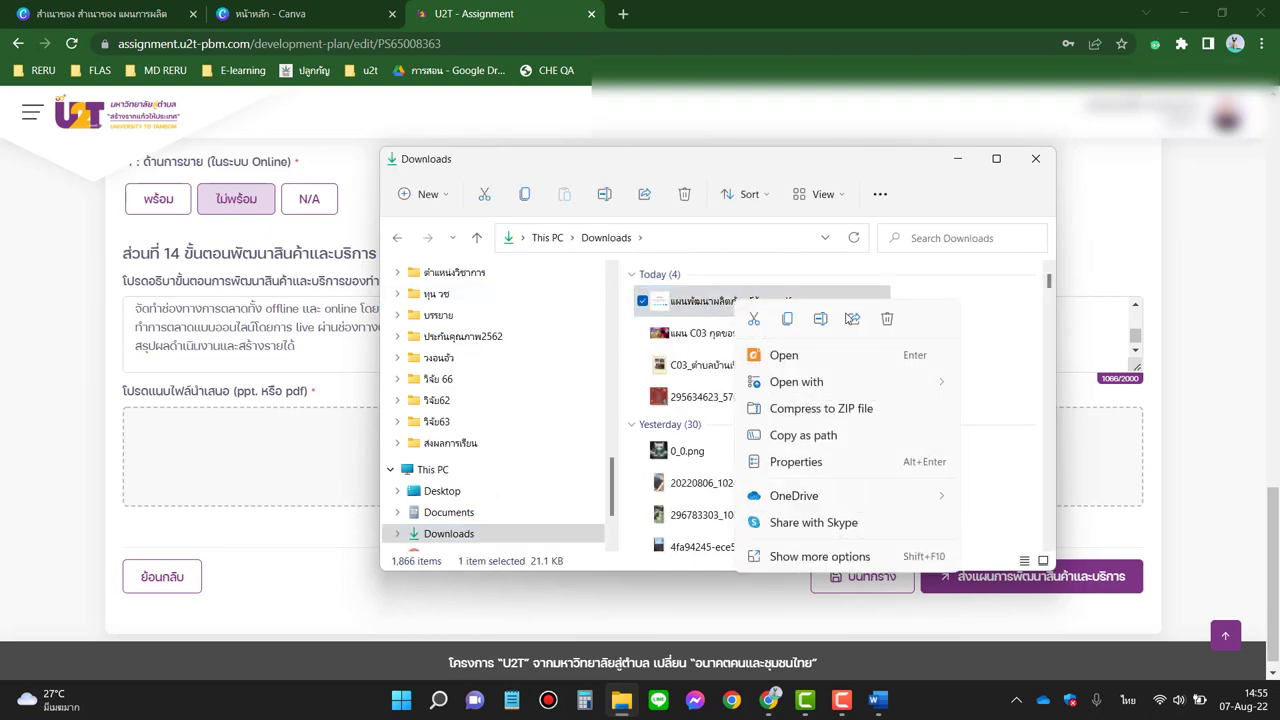
left_click(820, 318)
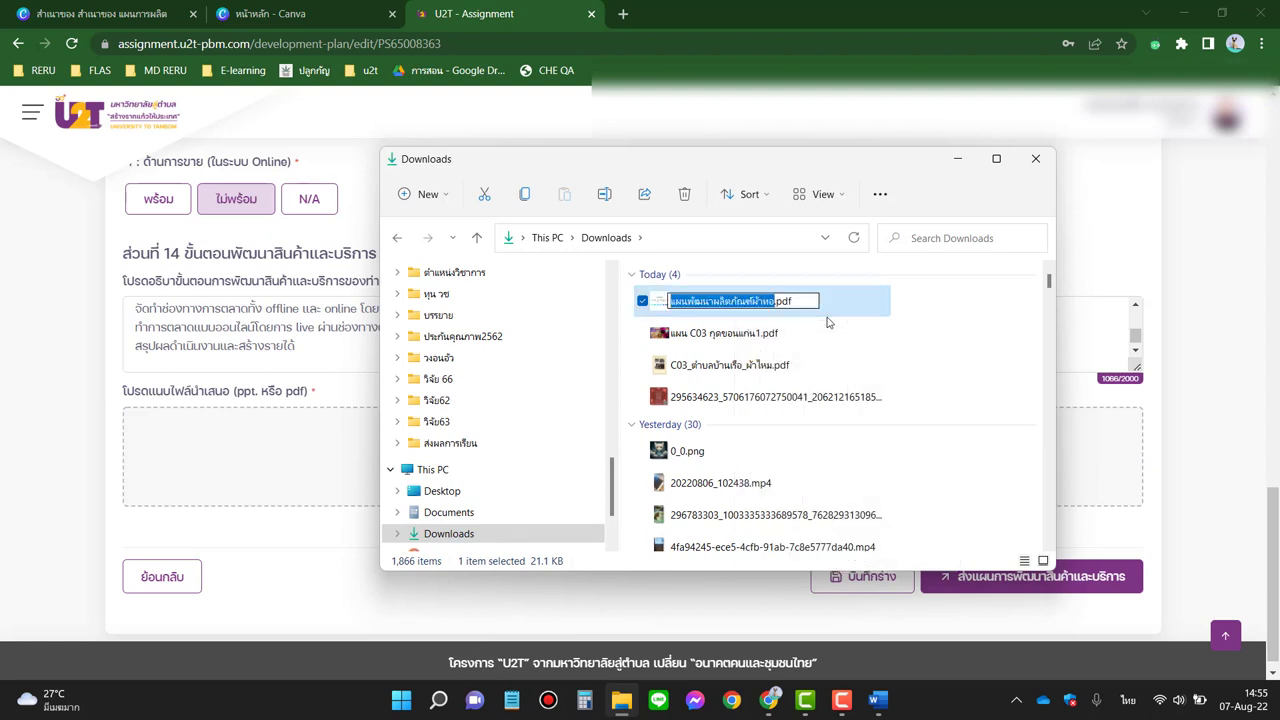
key("Right")
type("ต.ดอก")
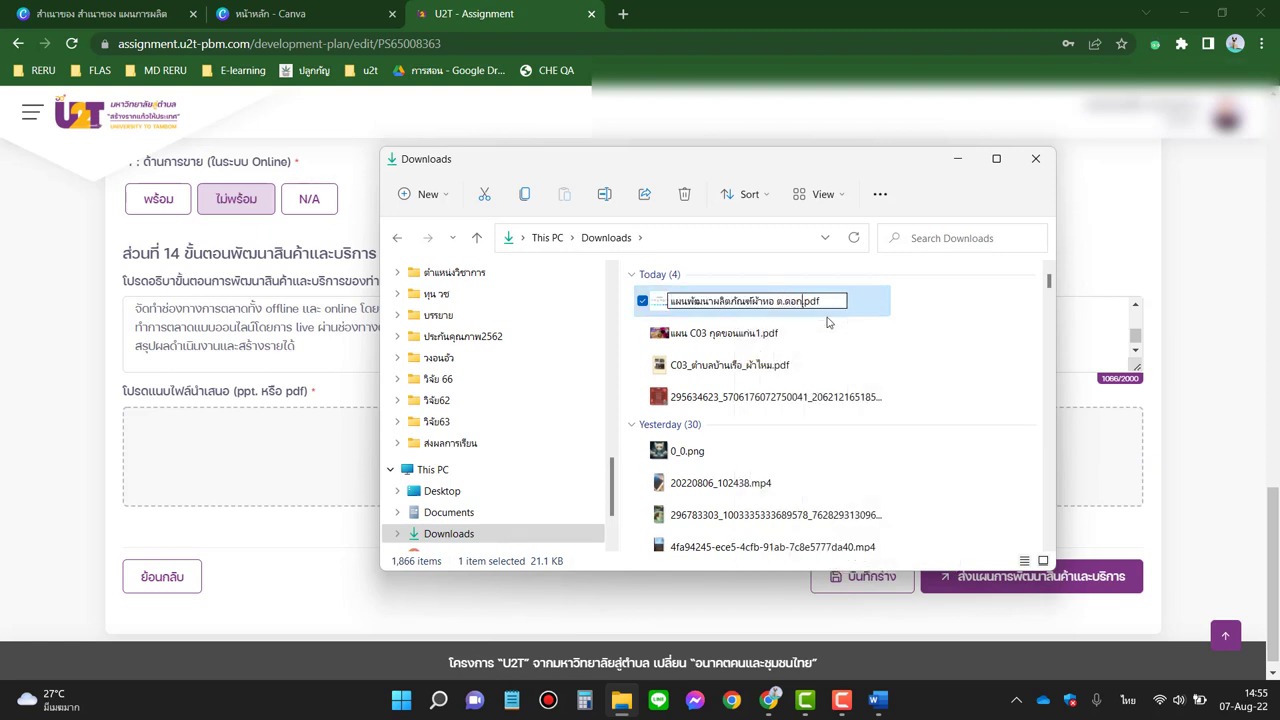
type("ล้ำ อ.ปทุม")
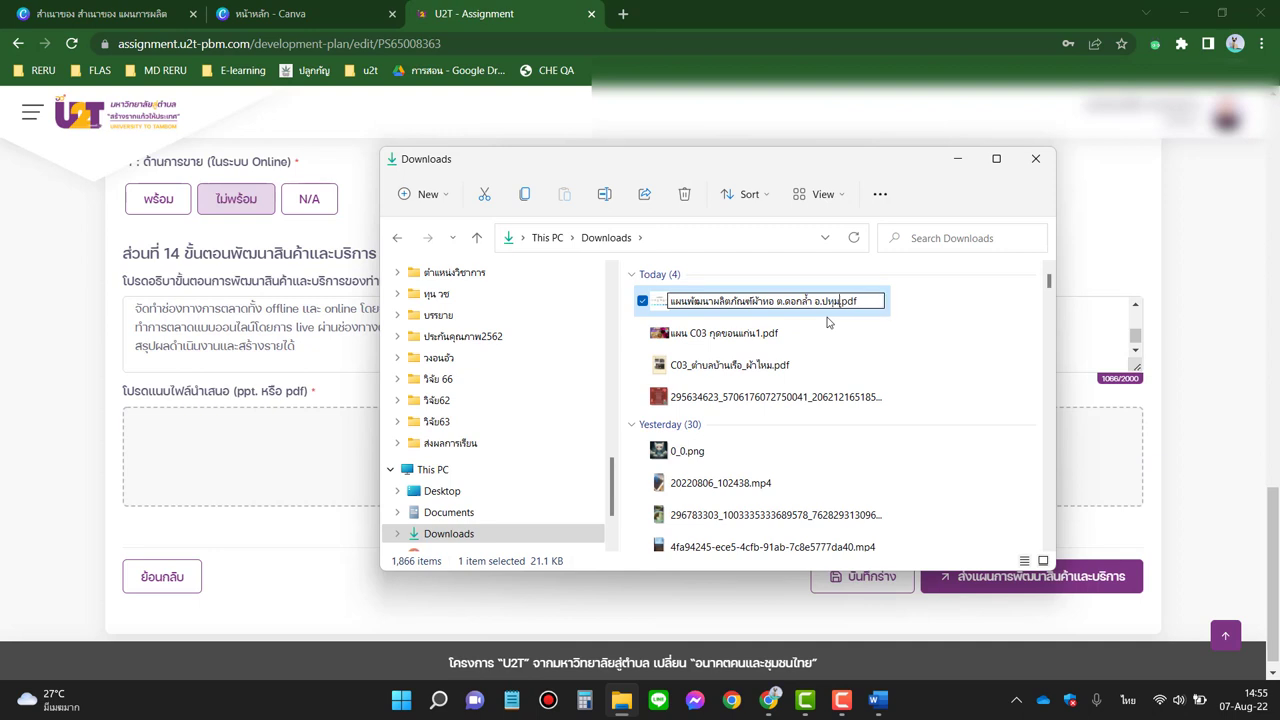
type("รัตน์ จ.ร้อยเอ็ด")
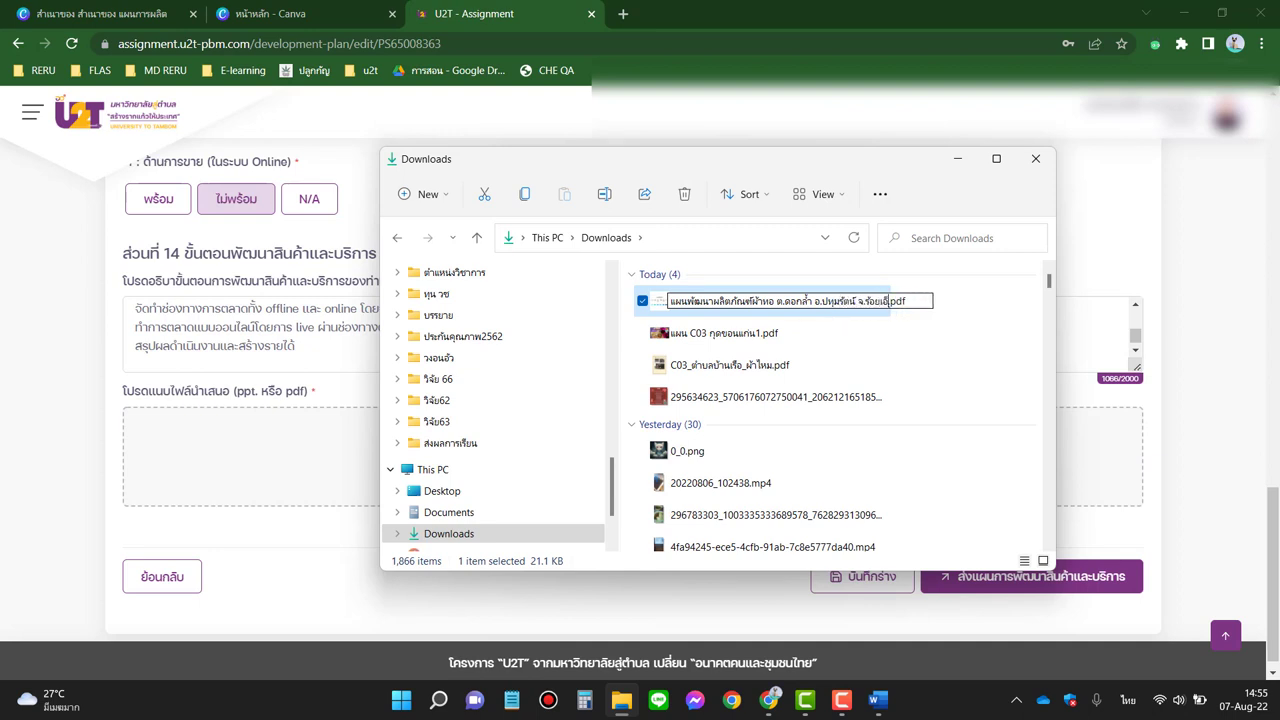
key("Return")
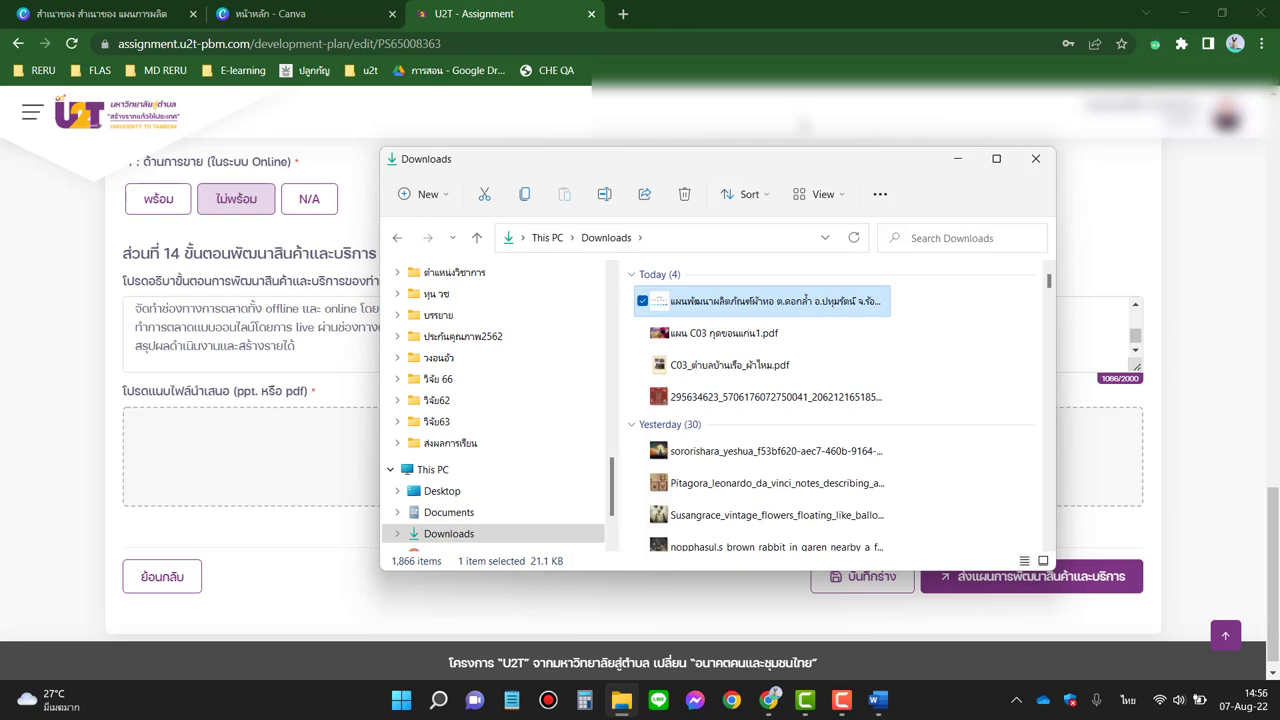
Step: Try to drop the renamed PDF from the Downloads folder onto the Part 14 attachment area, and close the PDF's browser tab
left_click_drag(818, 162, 986, 315)
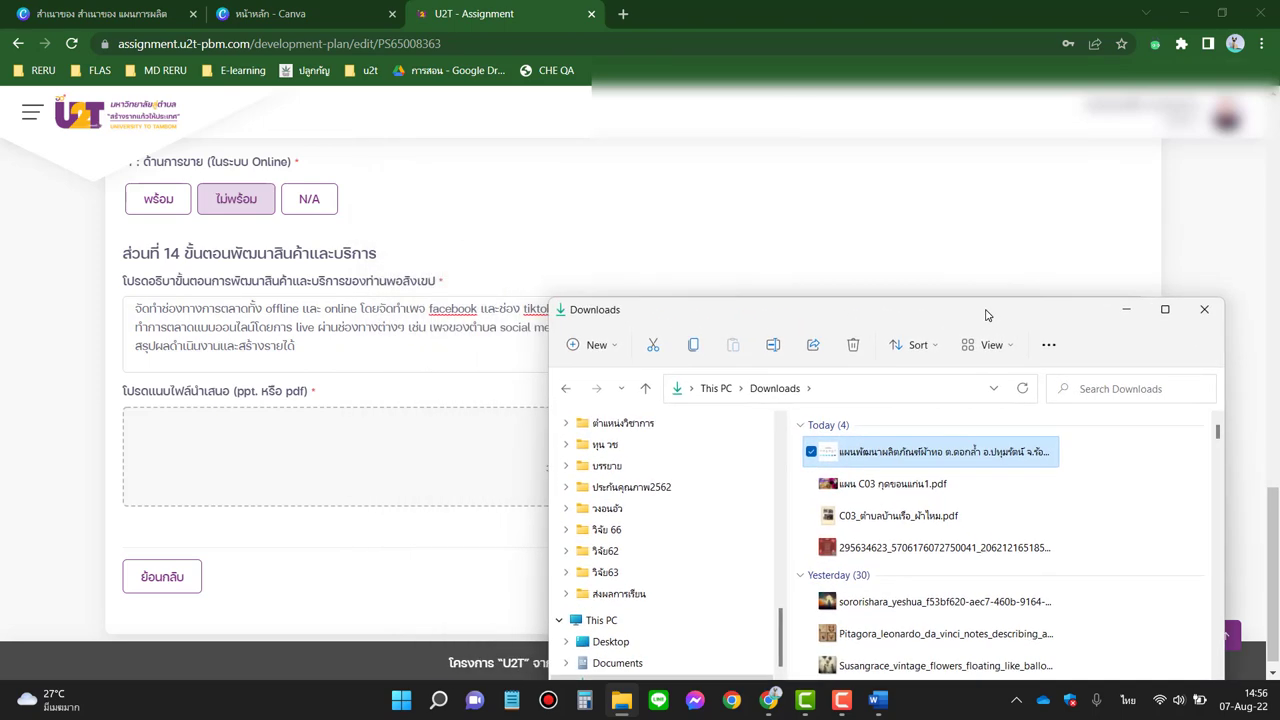
left_click_drag(922, 460, 286, 447)
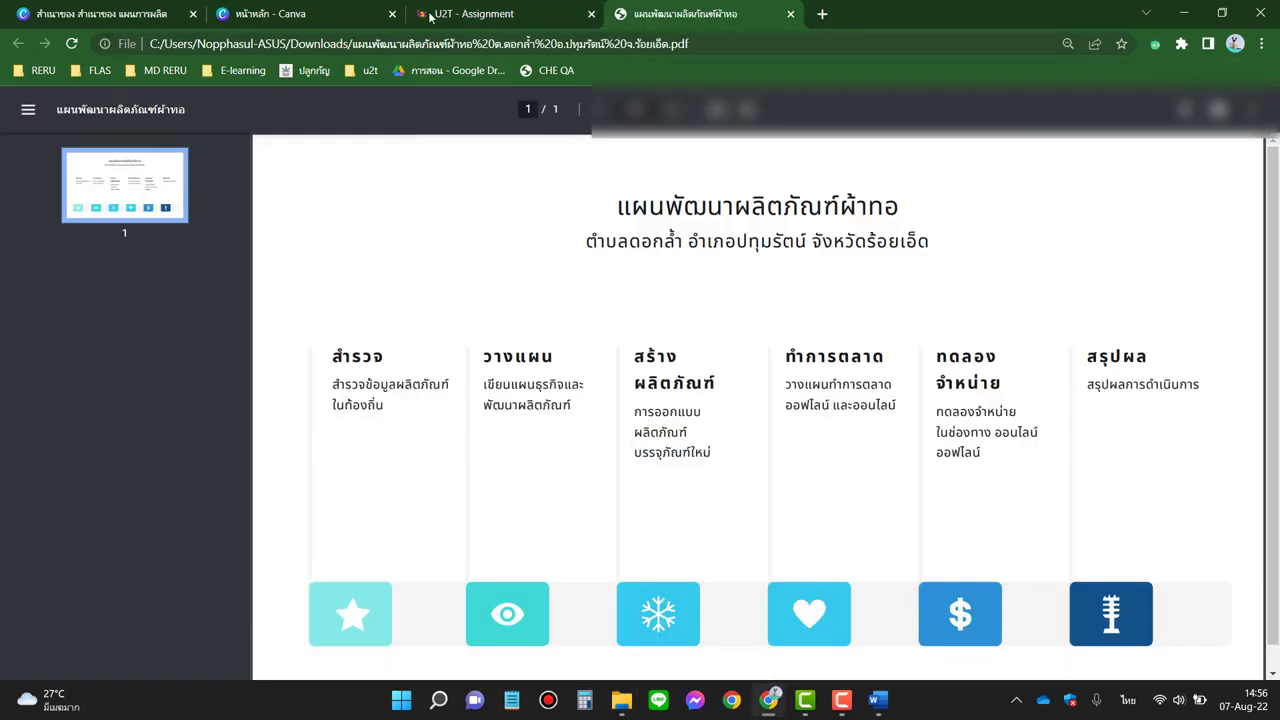
left_click(466, 14)
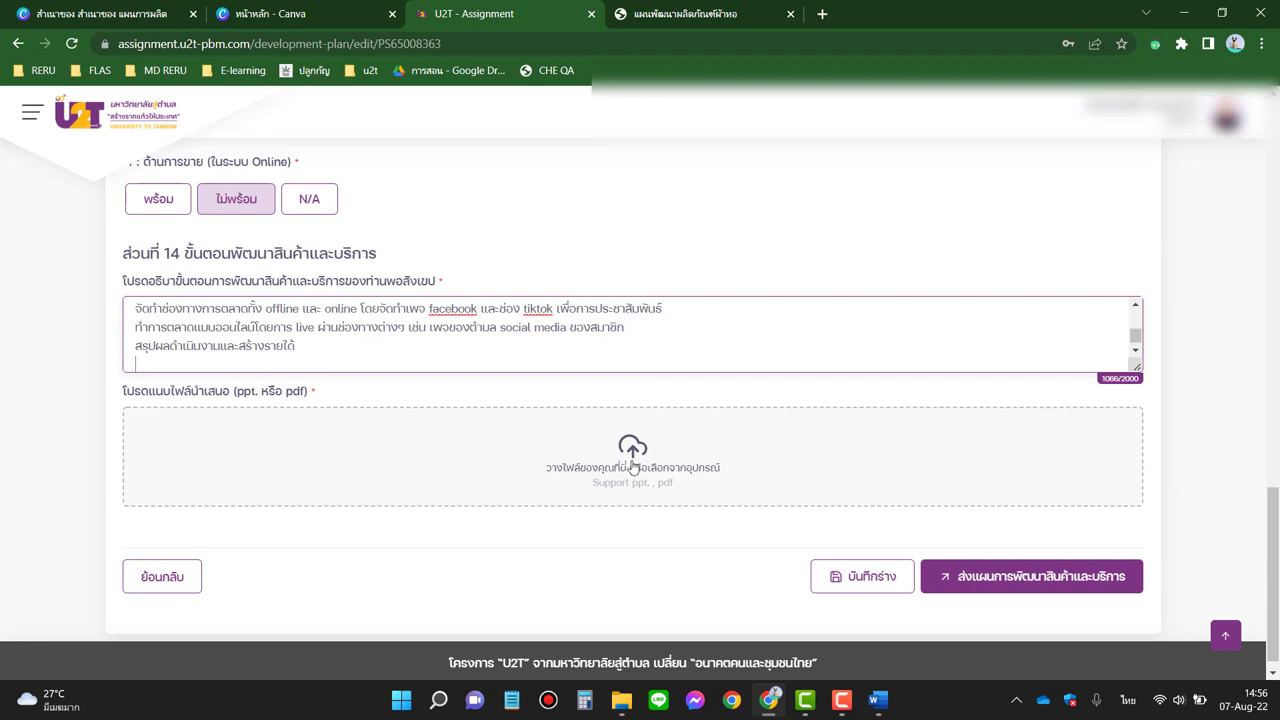
left_click(761, 17)
left_click(791, 14)
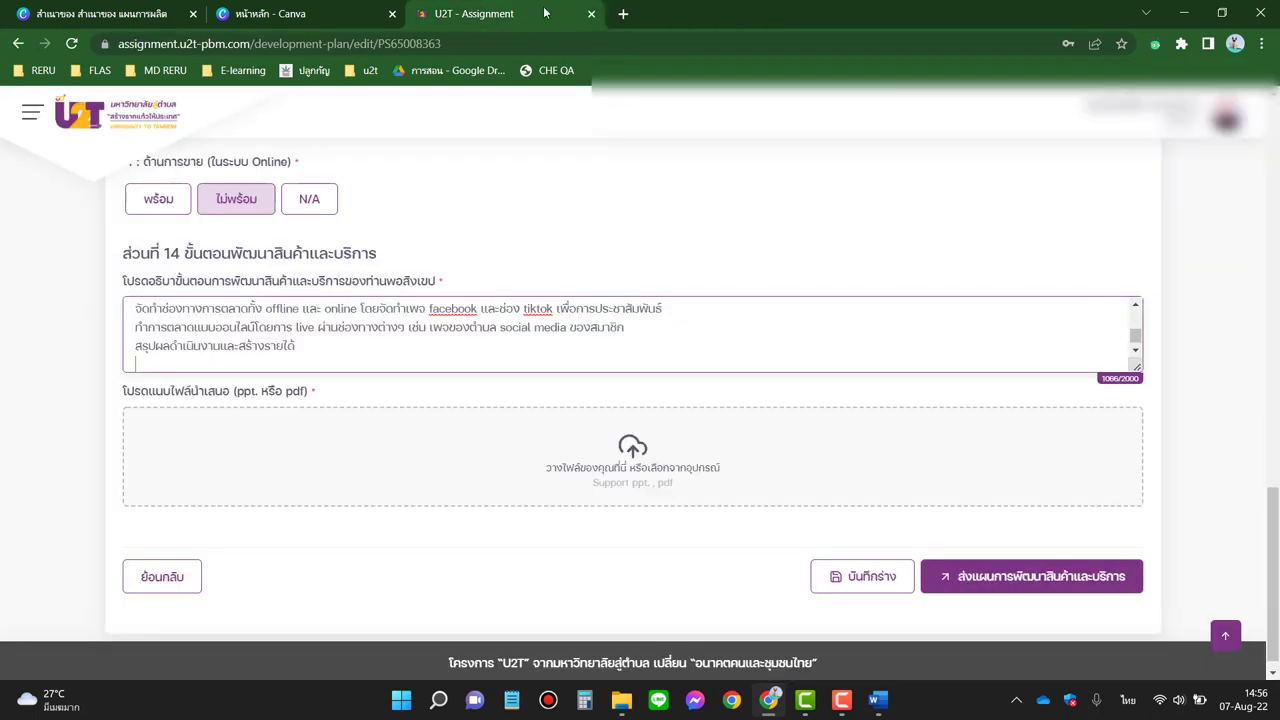
Step: Attach แผนพัฒนาผลิตภัณฑ์ผ้าทอ ต.ดอกล้ำ อ.ปทุมรัตน์ จ.ร้อยเอ็ด.pdf from Downloads as the Part 14 presentation file
left_click(638, 434)
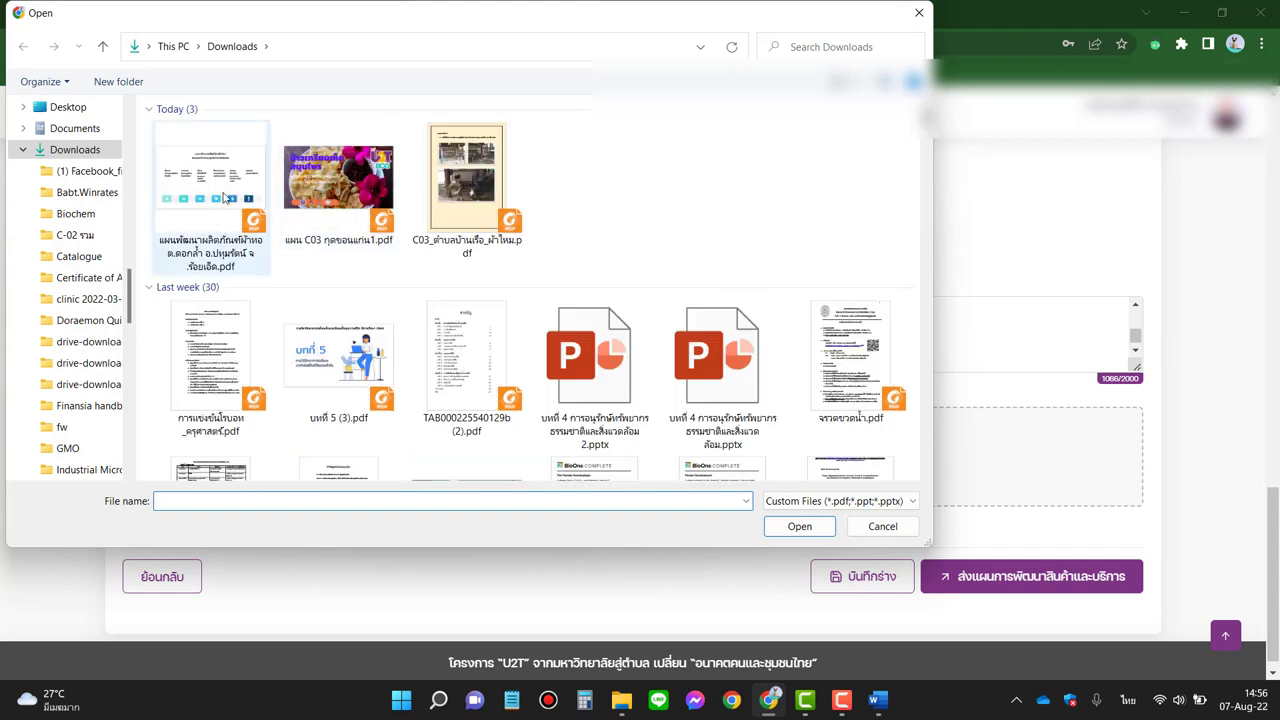
left_click(208, 190)
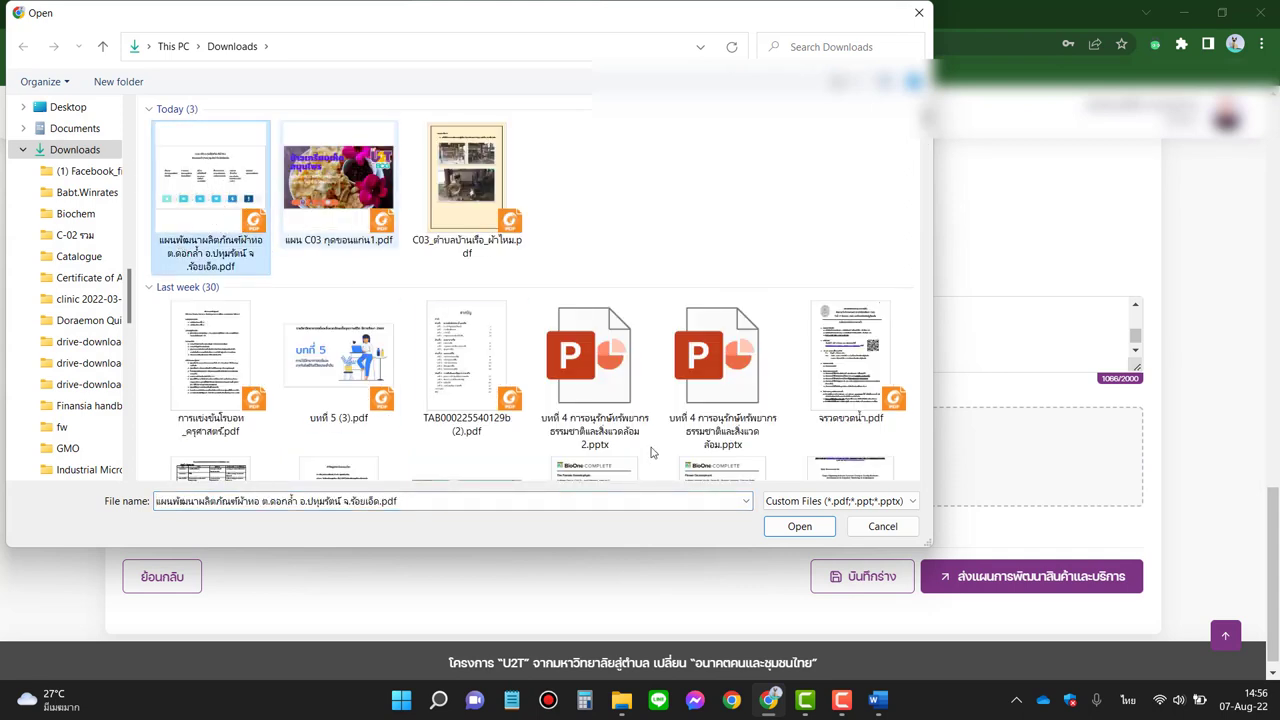
left_click(814, 535)
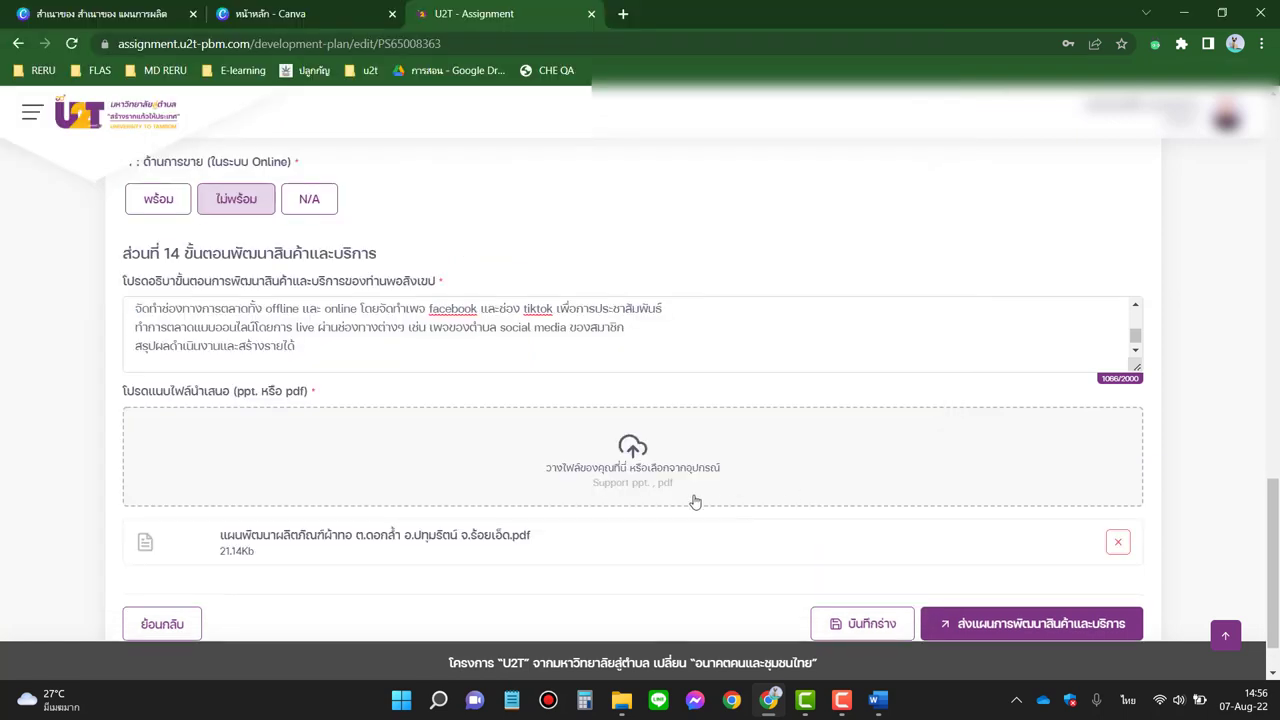